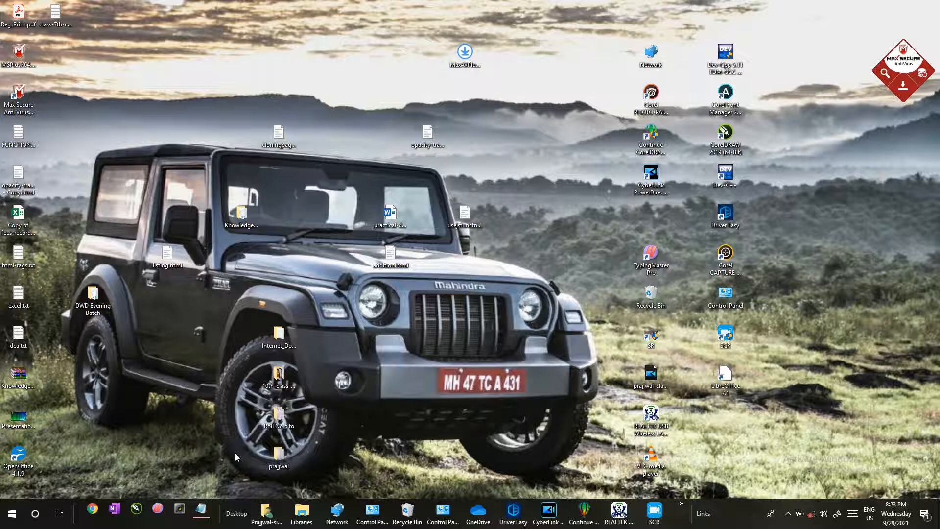
Open the class-7th-chapter-3rd.txt notes and review the Advanced MS Word heading and the Auto Correct topic.
click(204, 508)
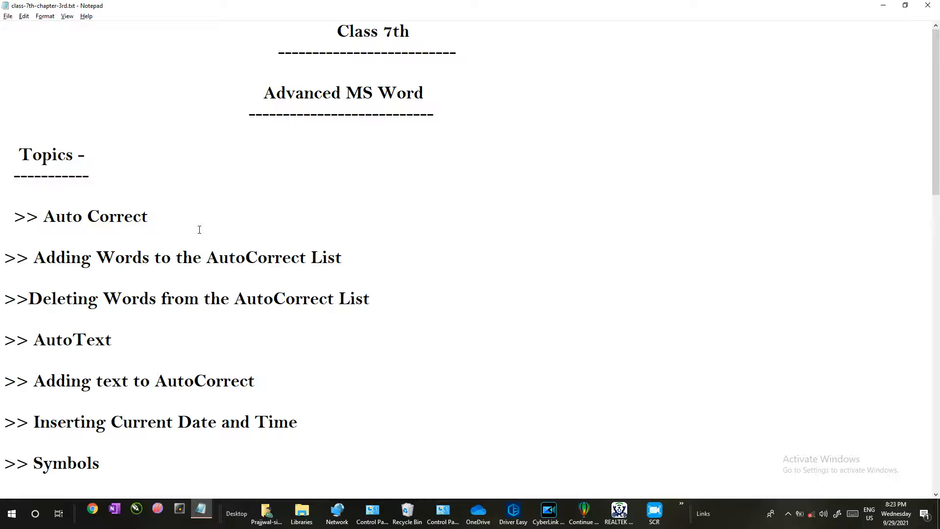
drag(235, 113, 389, 93)
click(439, 94)
drag(424, 93, 264, 93)
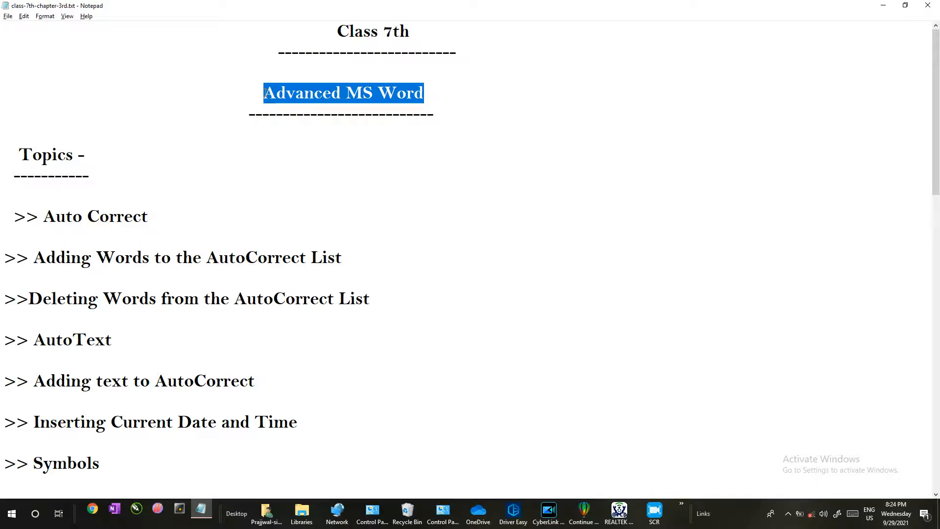
drag(97, 164, 13, 155)
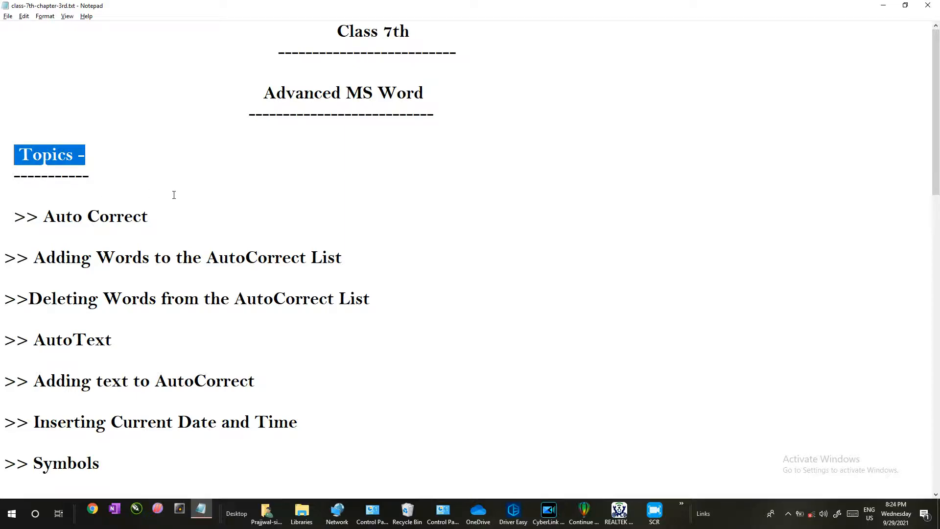
drag(148, 217, 26, 217)
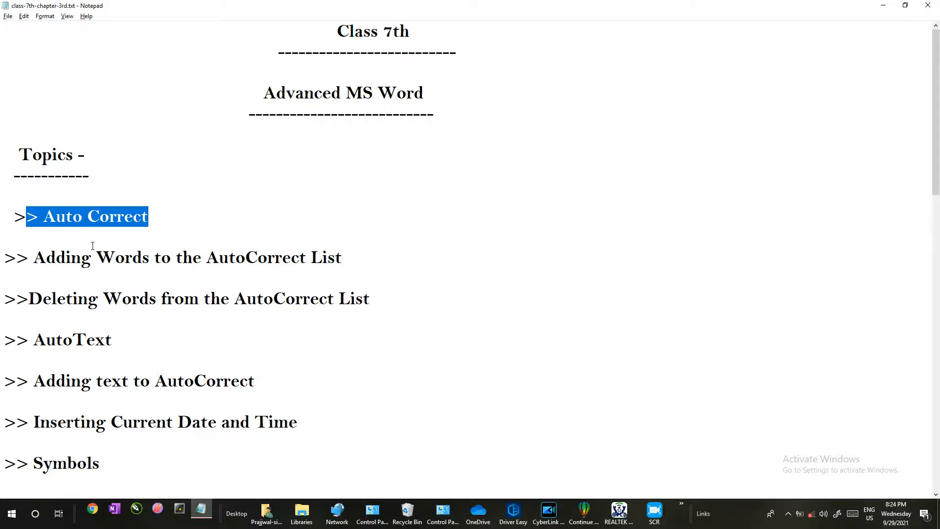
click(882, 5)
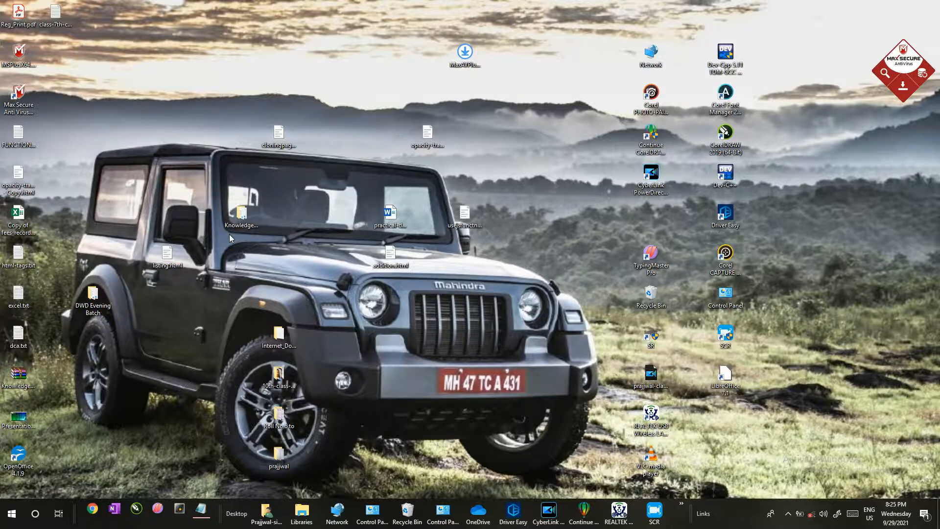
Launch Microsoft Word with the winword run command and decline making it the default program.
key(super+r)
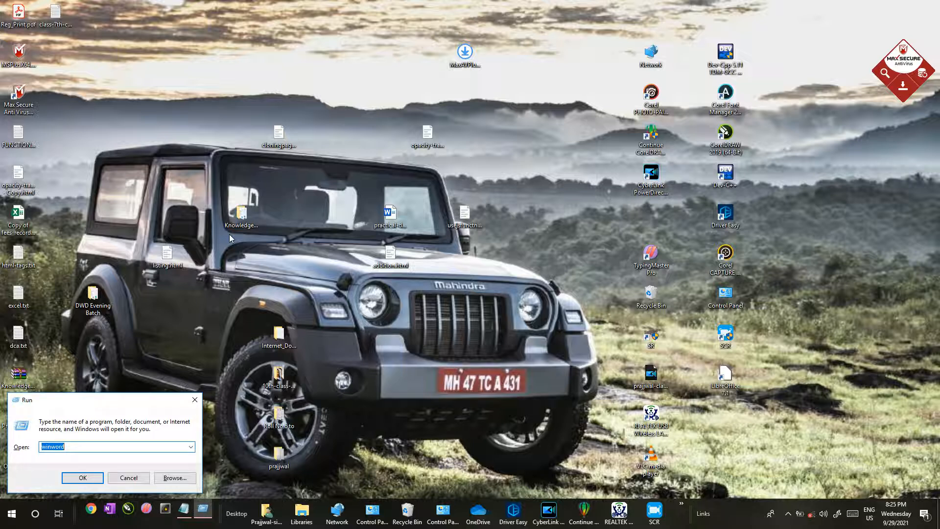
key(BackSpace)
text(winword)
key(Return)
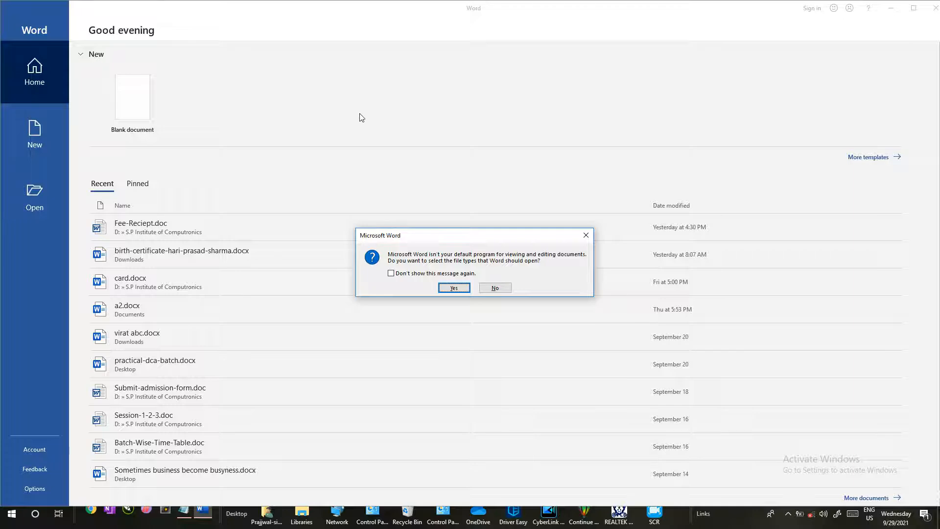
click(495, 288)
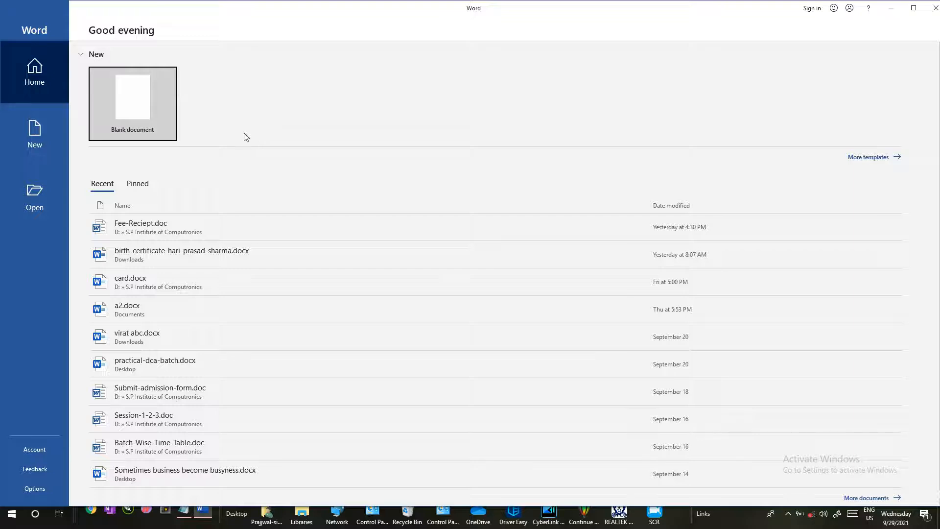
Browse the document templates available for a new file.
scroll(254, 168, down, 1)
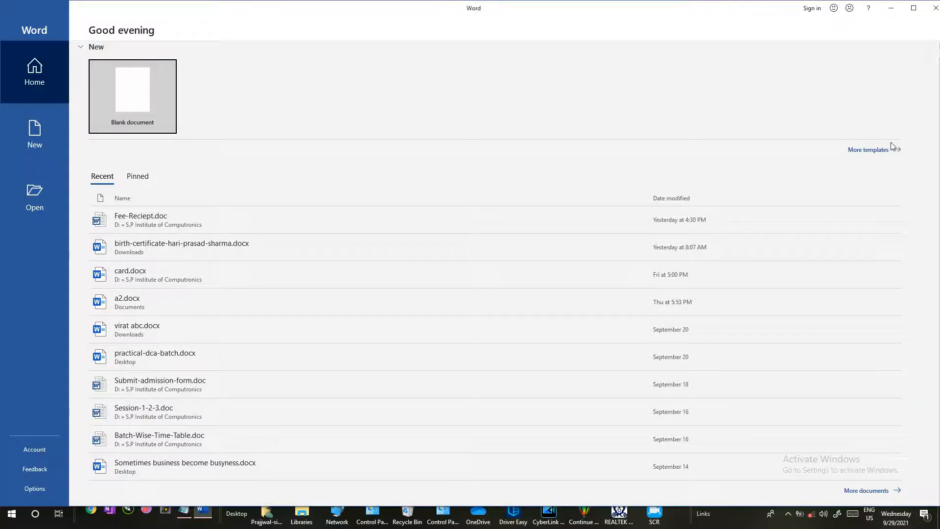
click(868, 151)
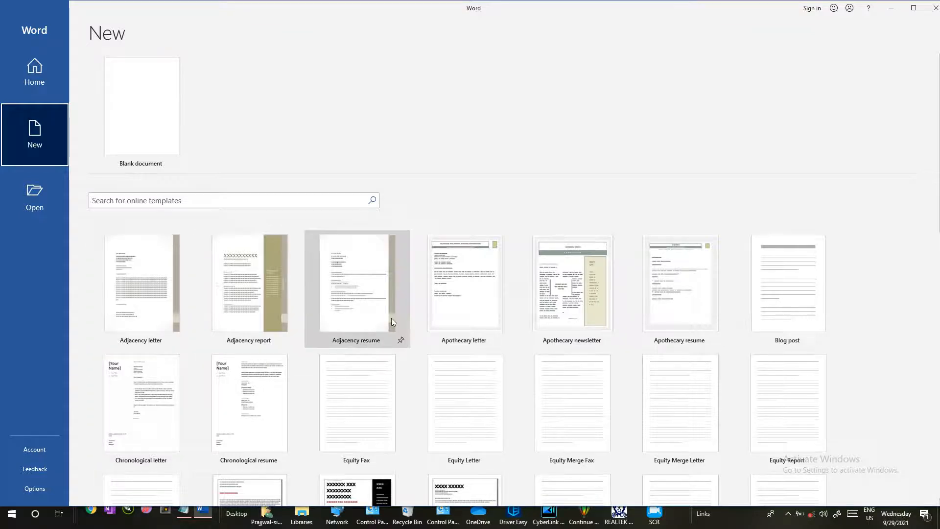
scroll(504, 315, down, 3)
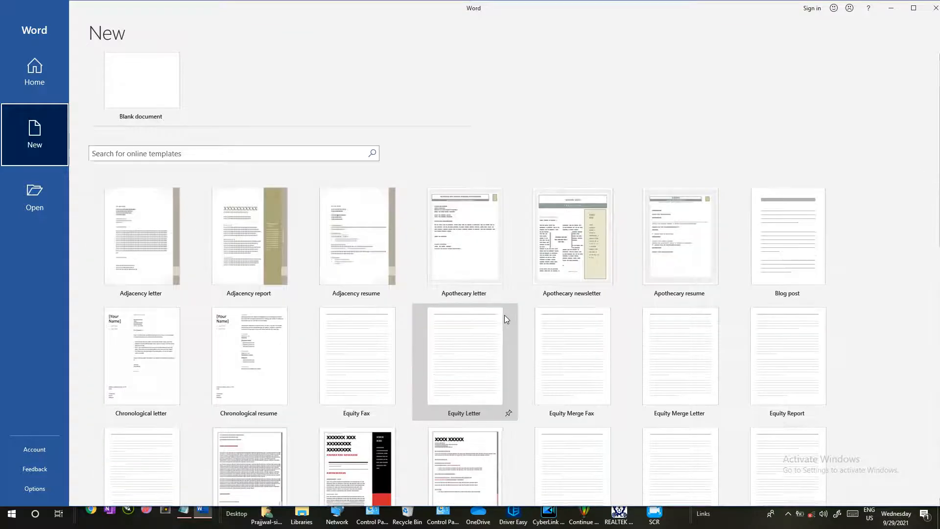
scroll(504, 315, down, 1)
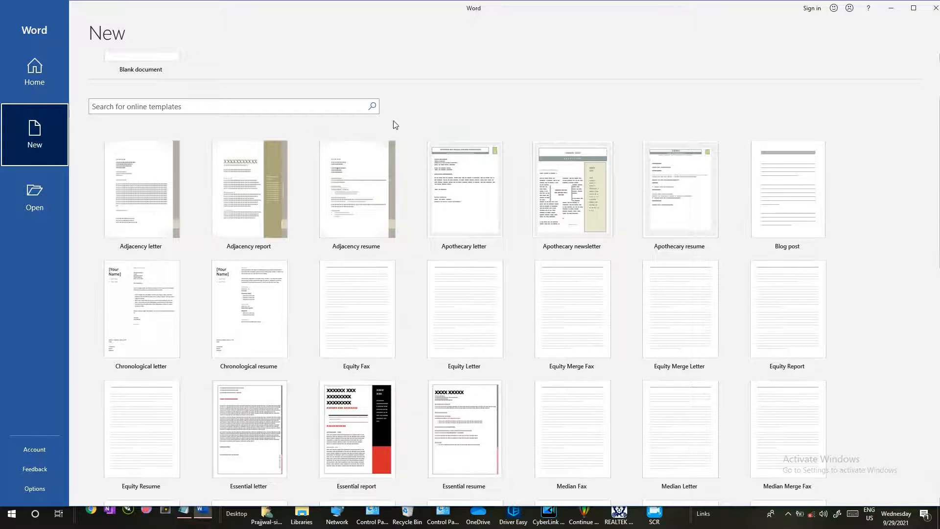
scroll(409, 118, up, 4)
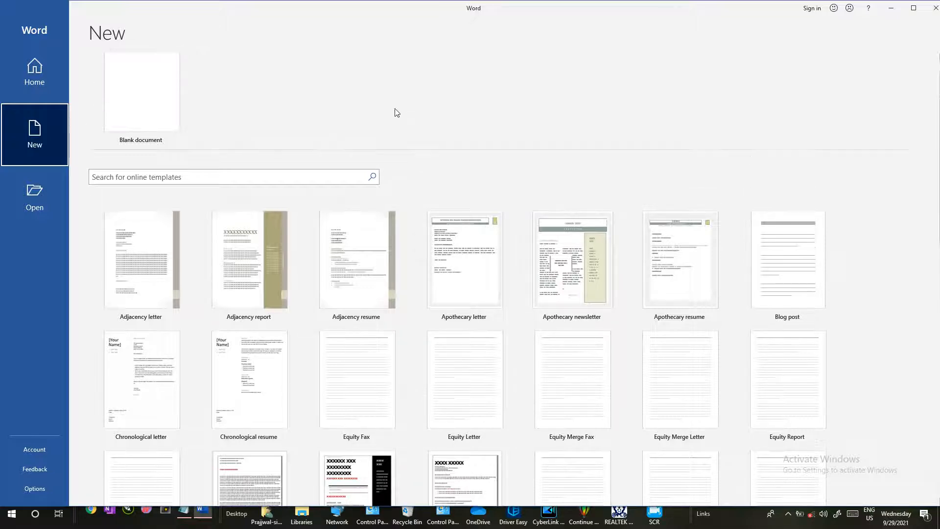
Create a blank document and dismiss the update and genuine Office notices.
click(119, 116)
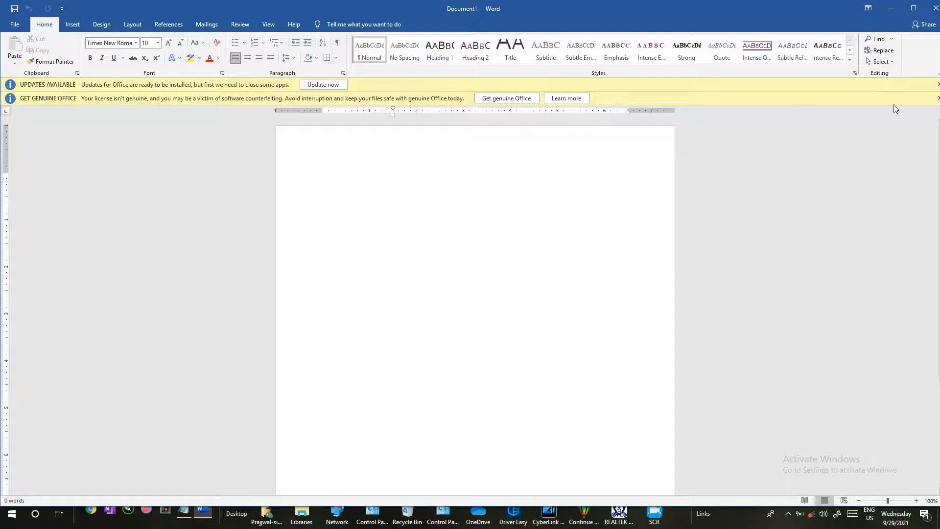
click(938, 84)
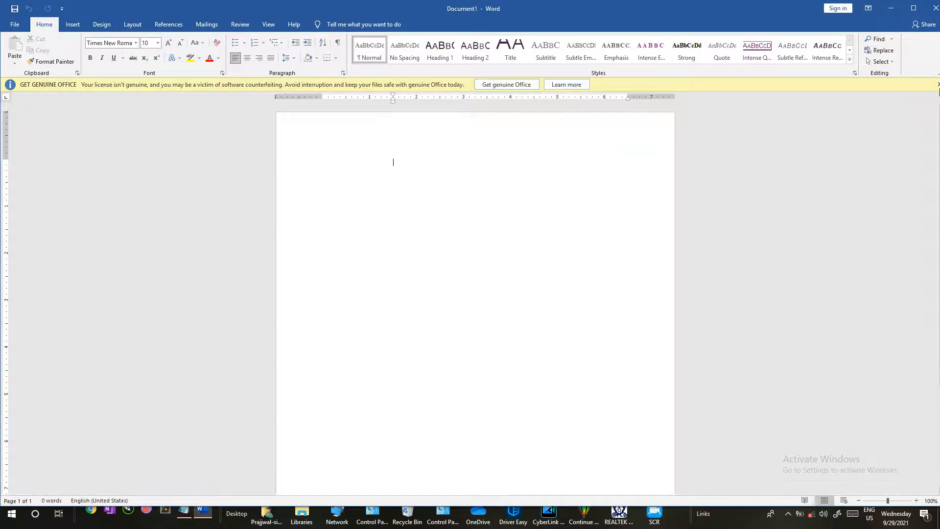
click(938, 85)
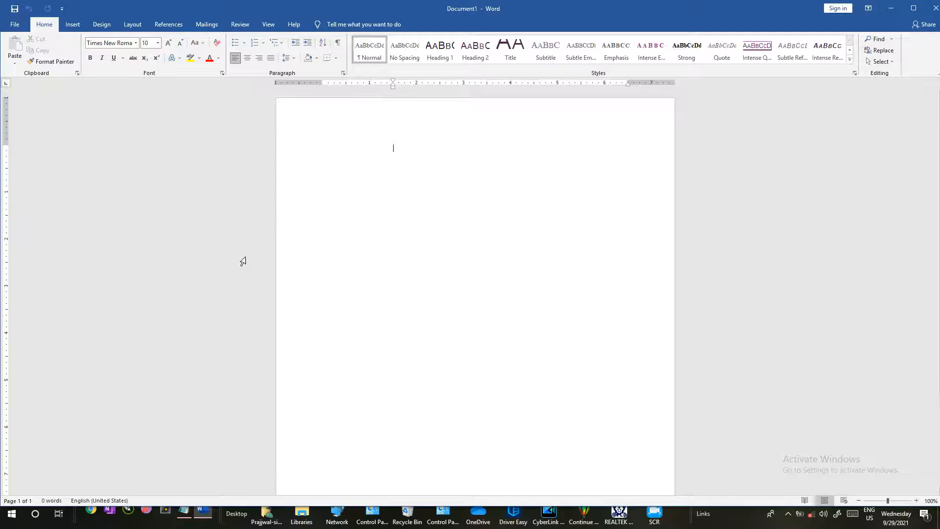
Switch to the Notepad notes to highlight the Auto Correct topic, and return to the blank Word document.
click(184, 512)
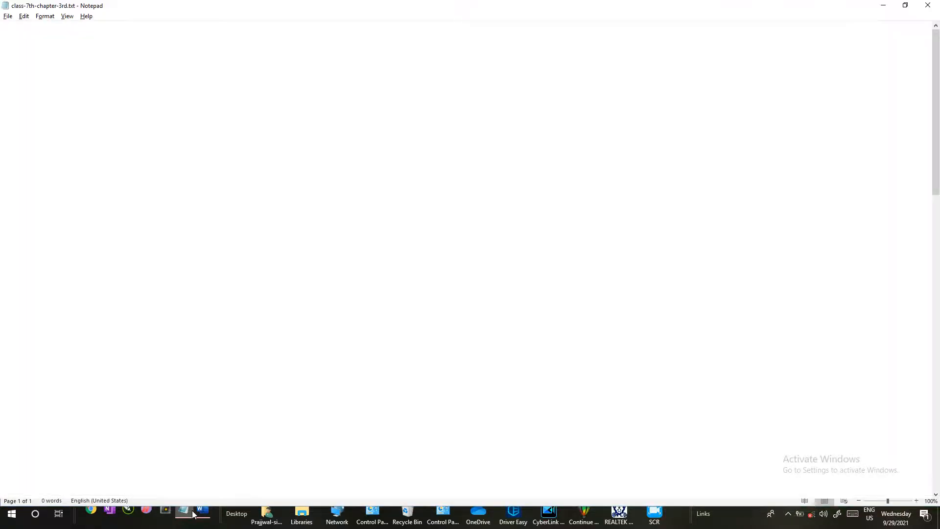
click(160, 216)
drag(159, 217, 43, 217)
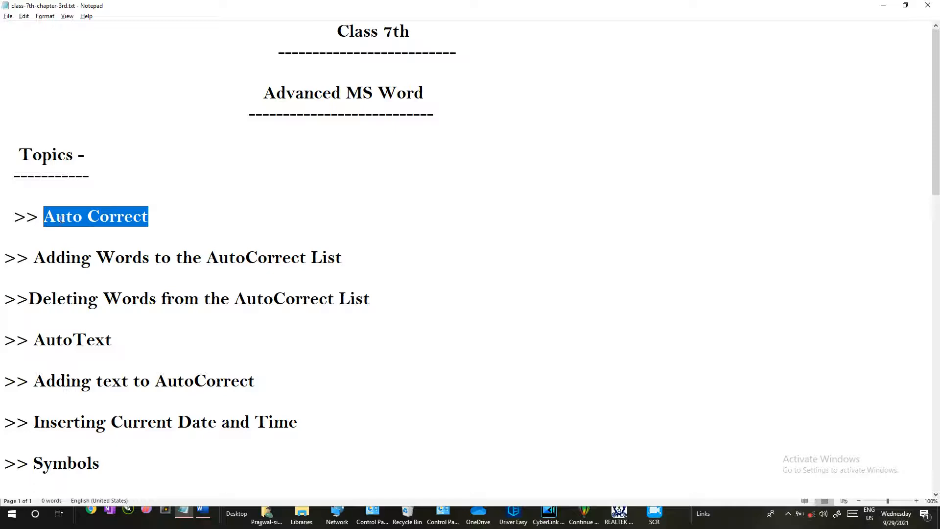
click(202, 512)
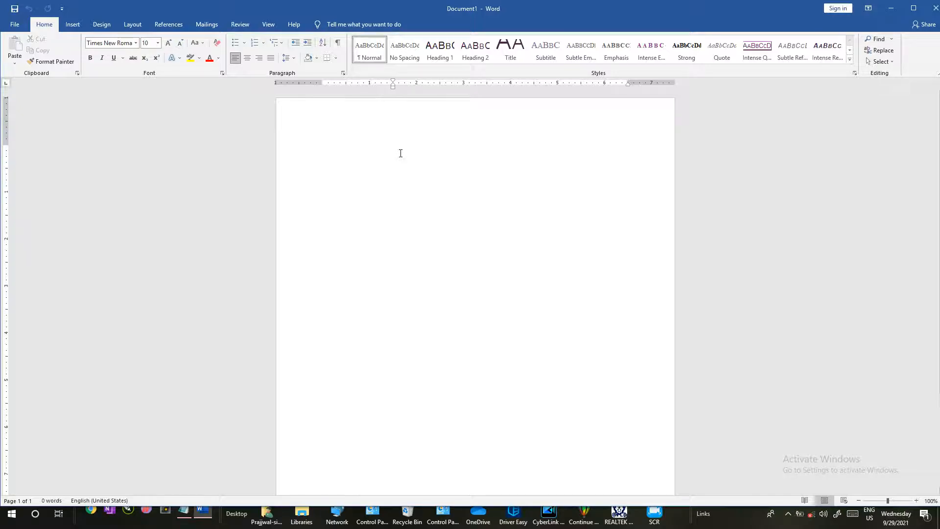
Examine the AutoCorrect options in the Proofing settings of Word Options and close both dialogs.
click(17, 25)
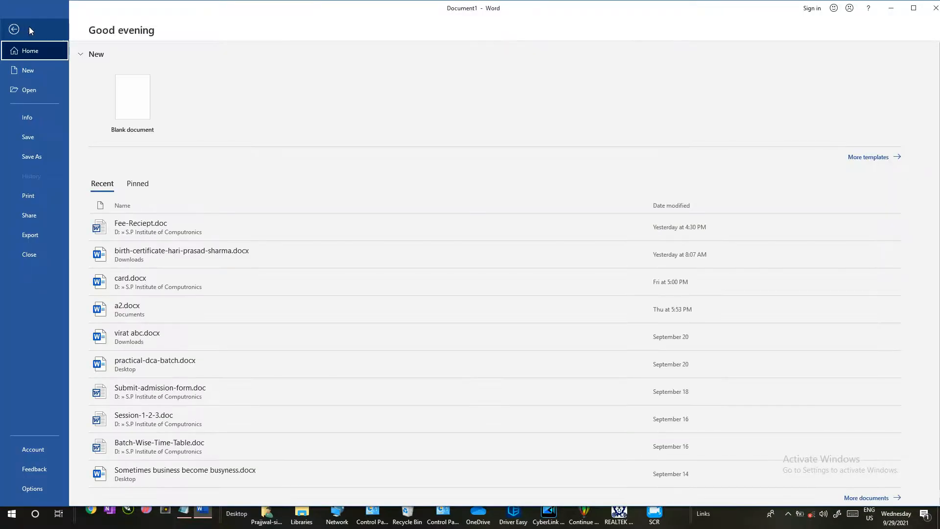
click(32, 489)
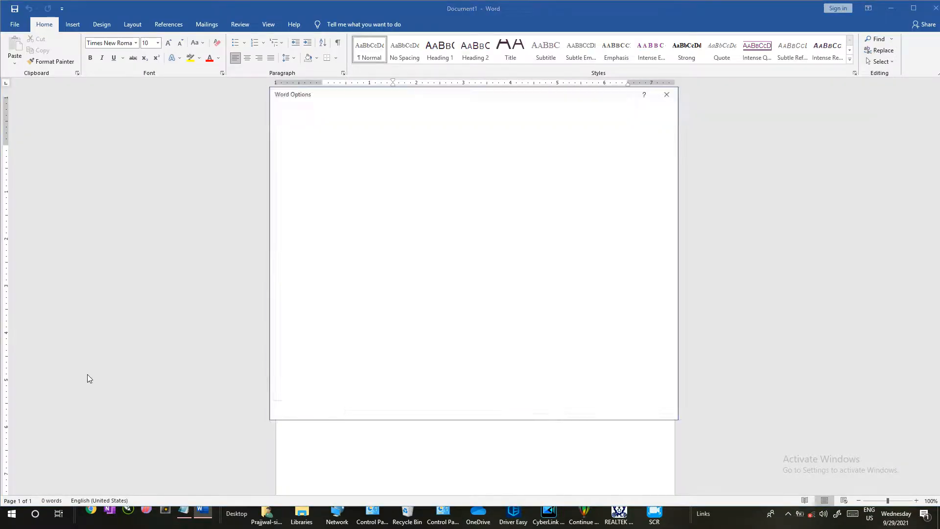
drag(309, 97, 243, 107)
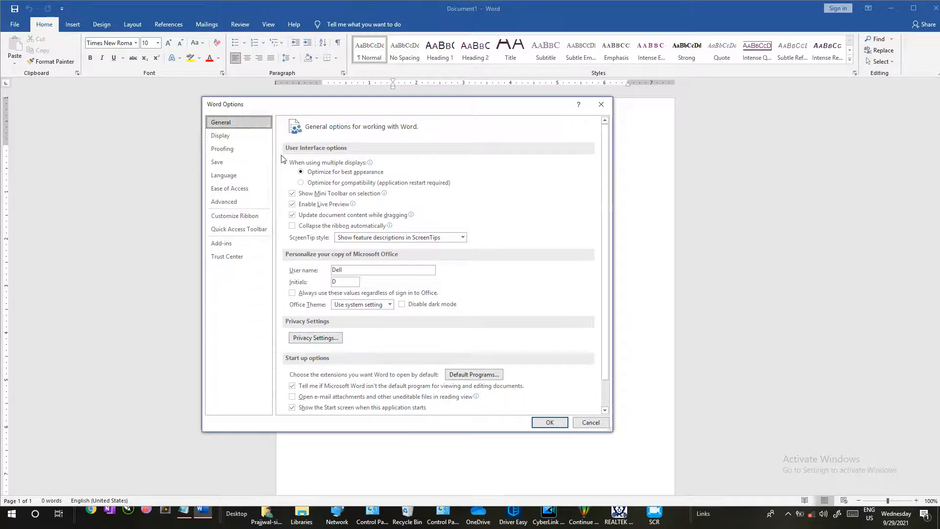
click(243, 137)
click(242, 150)
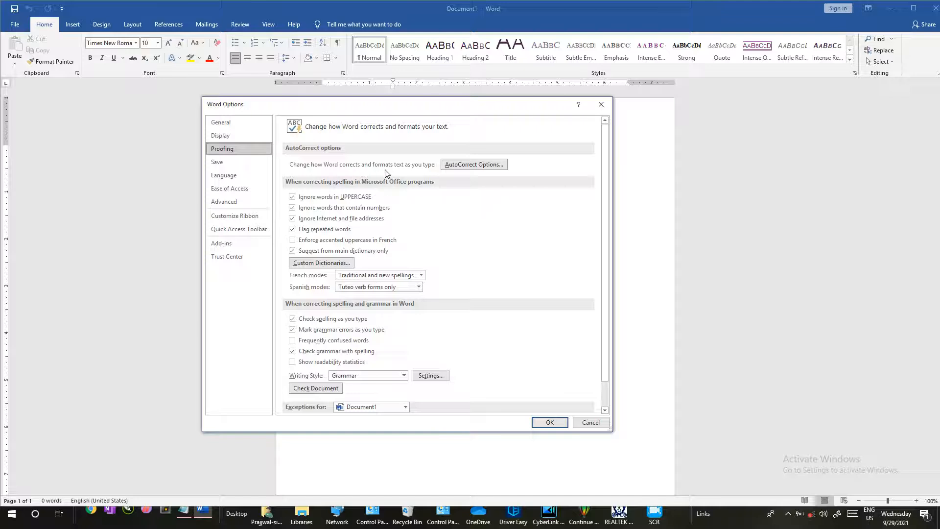
click(459, 165)
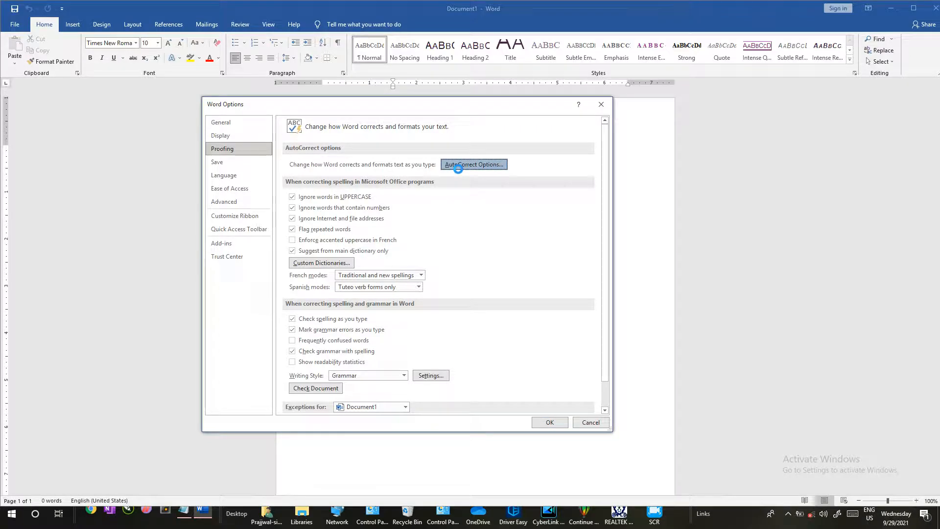
drag(405, 126, 323, 118)
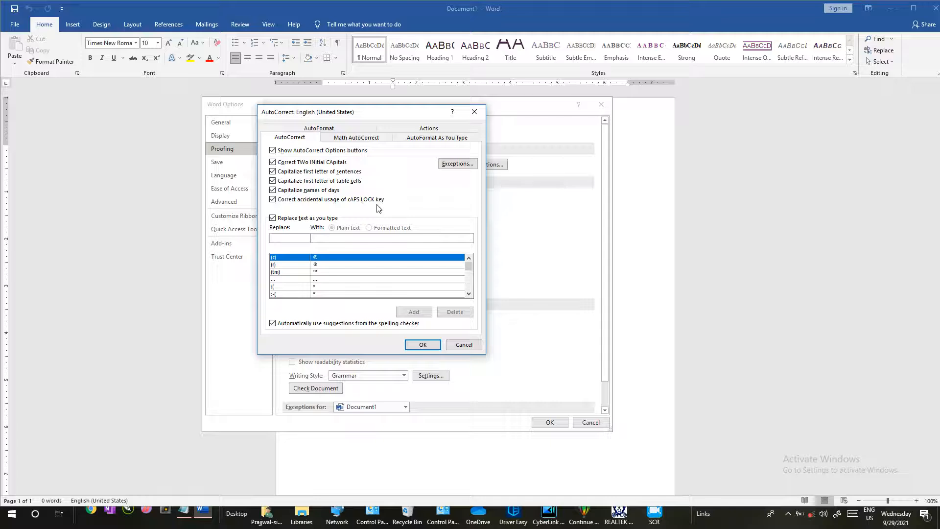
click(432, 346)
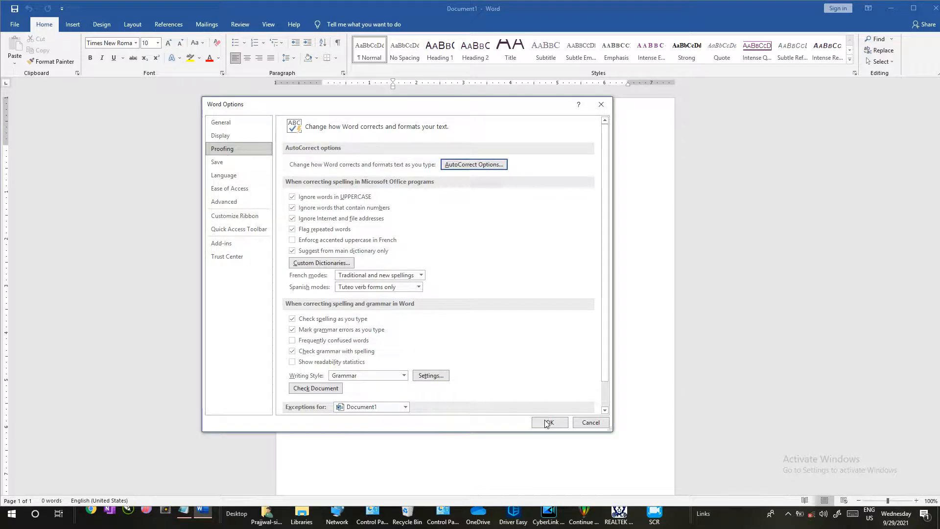
click(547, 423)
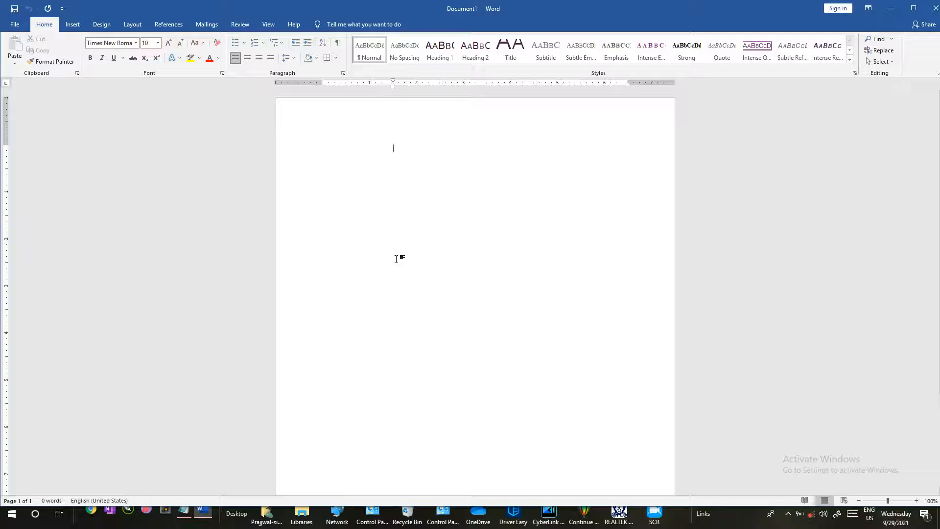
Write a test sentence starting with the misspelled "My nme is" plus the person's full name, and clear it.
text(My nme is )
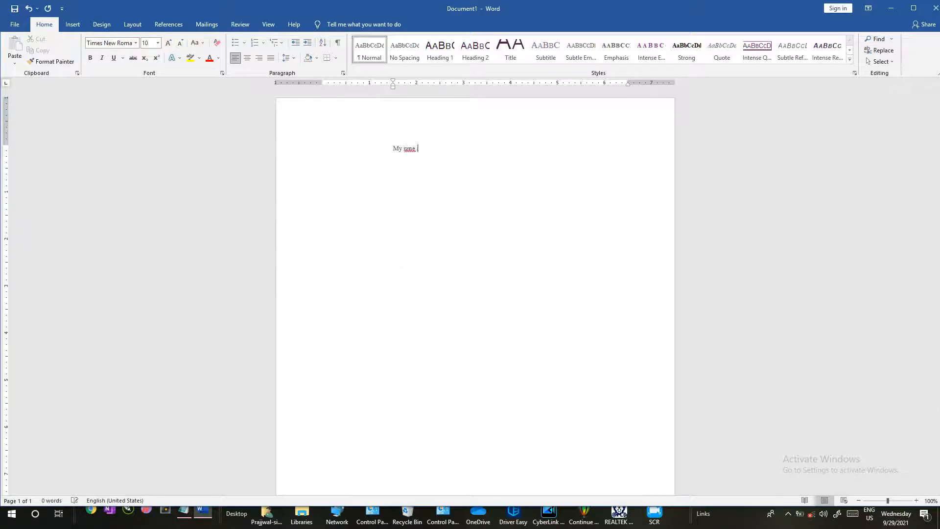
text(Prajjwal singh.)
key(ctrl+a)
key(BackSpace)
Write "my name is" plus the person's full name, aligned to the left margin, and delete the sentence.
text(my name is Prajjwal Singh)
drag(392, 87, 326, 108)
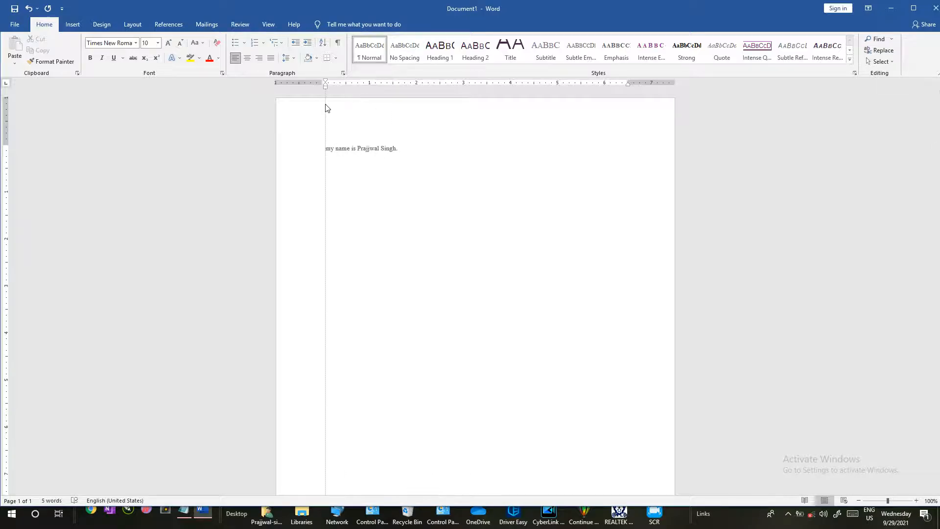
drag(417, 157, 327, 161)
key(Delete)
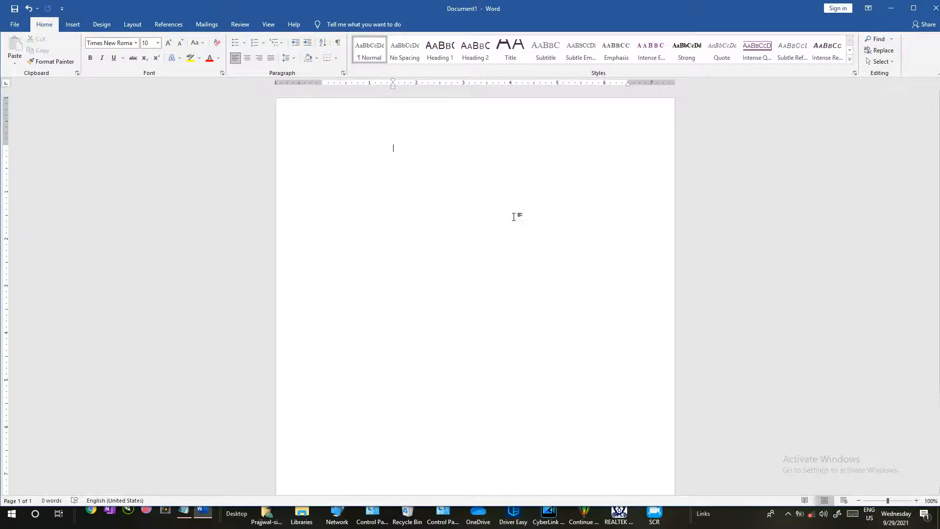
Move the empty paragraph's left indent to the page's left margin.
mouse_move(393, 86)
mouse_down()
mouse_move(339, 87)
mouse_move(392, 86)
mouse_move(336, 96)
mouse_move(367, 91)
mouse_up()
key(ctrl+z)
key(ctrl+z)
drag(394, 87, 327, 99)
Write the sentence "my name is" with the person's full name all in lowercase, and delete it.
text(my)
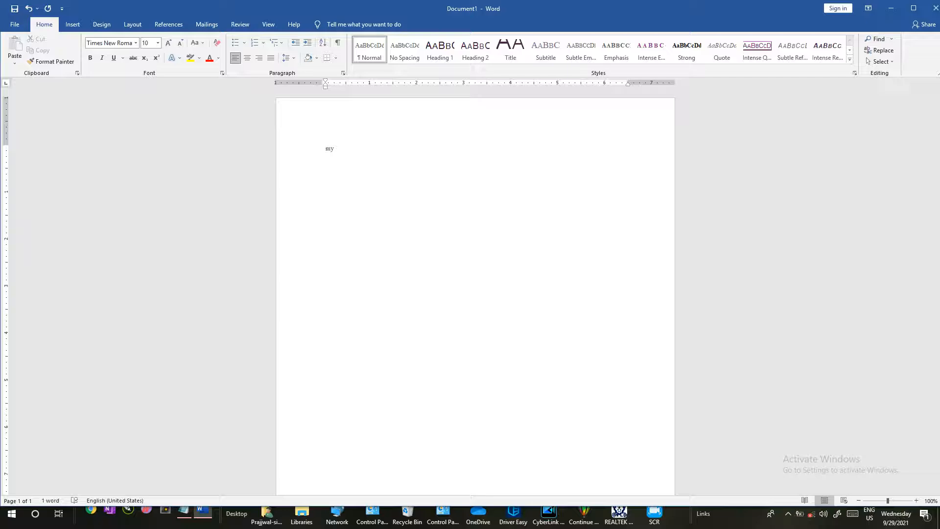
key(BackSpace)
key(BackSpace)
key(BackSpace)
text(m)
text(name is prajjwal singh.)
key(BackSpace)
key(BackSpace)
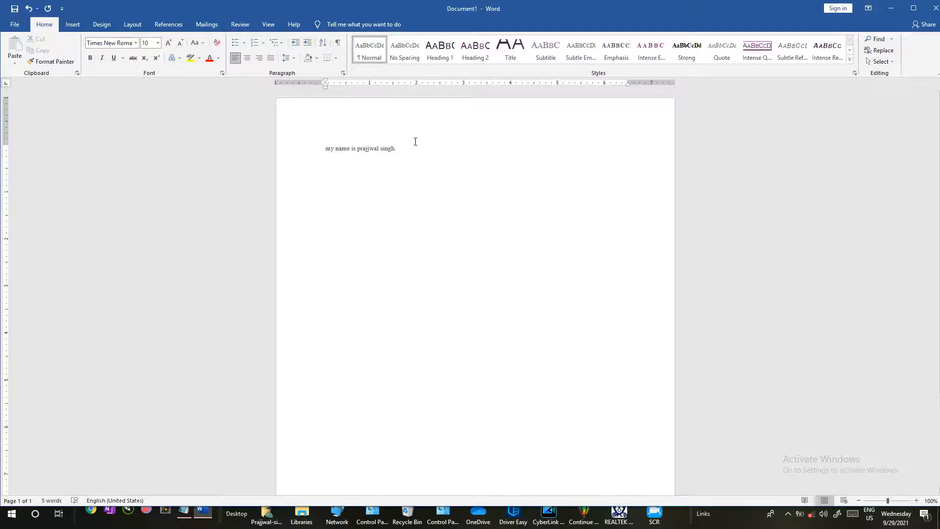
key(ctrl+a)
key(Delete)
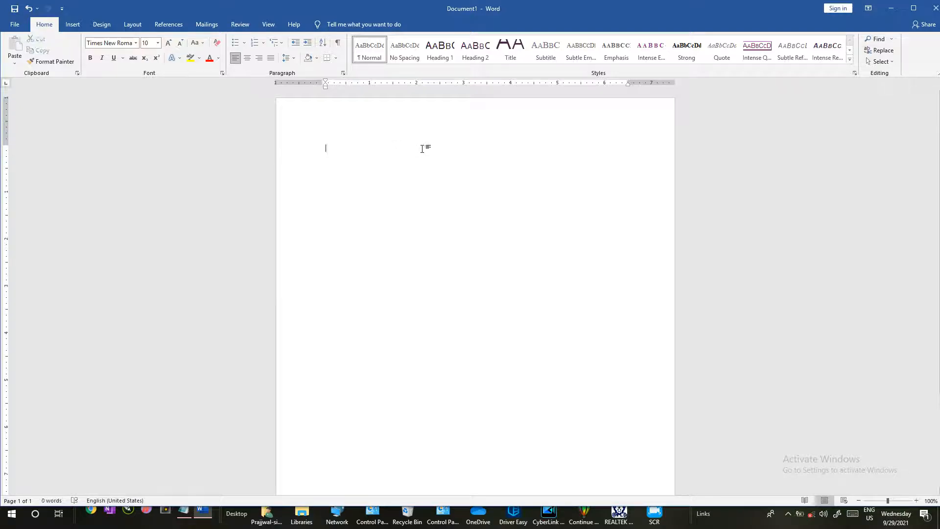
Write "Fa", view the options for its automatic capitalization, and delete the text.
text(father)
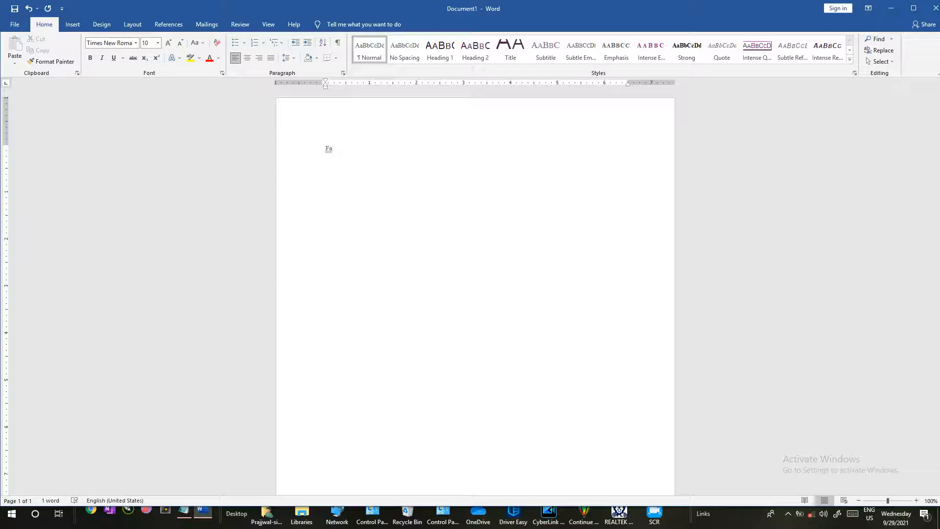
mouse_move(330, 153)
click(337, 158)
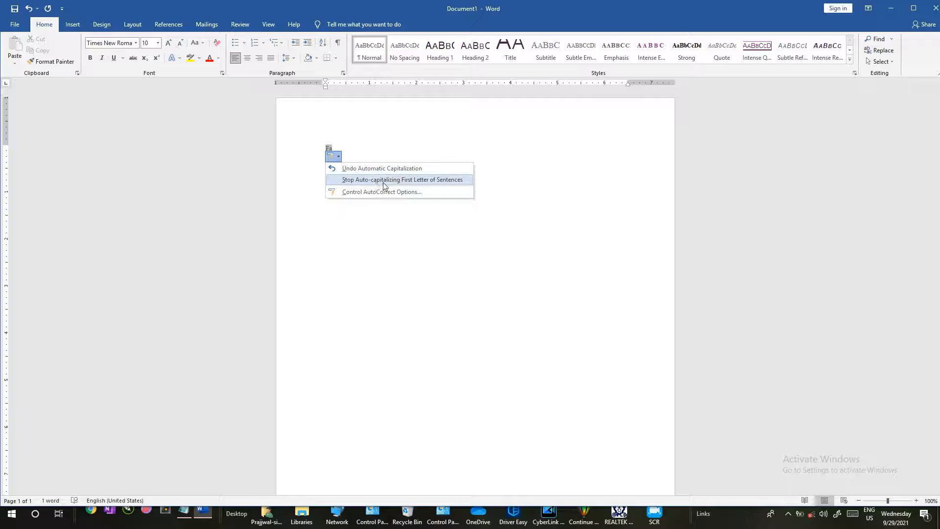
click(346, 148)
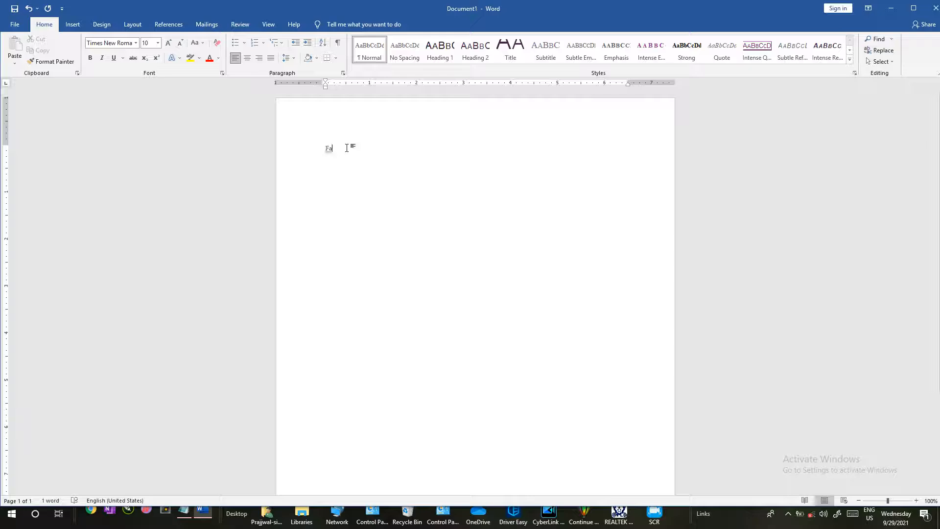
key(BackSpace)
key(BackSpace)
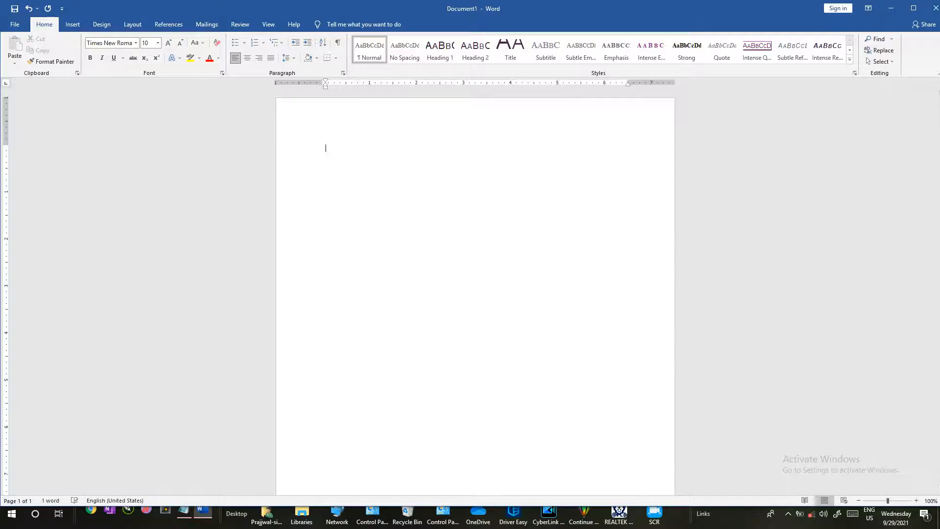
Write the words "mother" and "You" in turn as capitalization tests, deleting each one.
text(mother)
key(BackSpace)
key(BackSpace)
key(BackSpace)
key(BackSpace)
key(BackSpace)
key(BackSpace)
text(You)
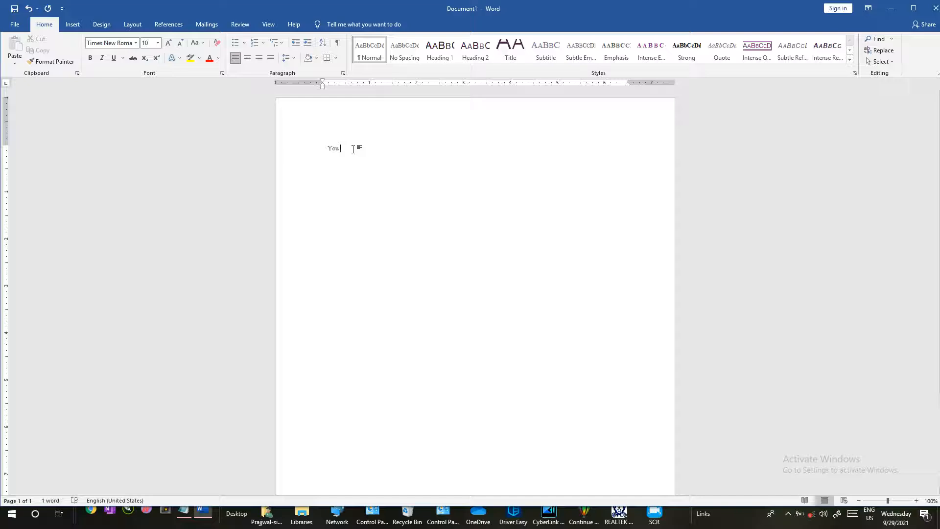
key(BackSpace)
Write "sunday" in lowercase as a day-name capitalization test and delete the word.
text(sunday)
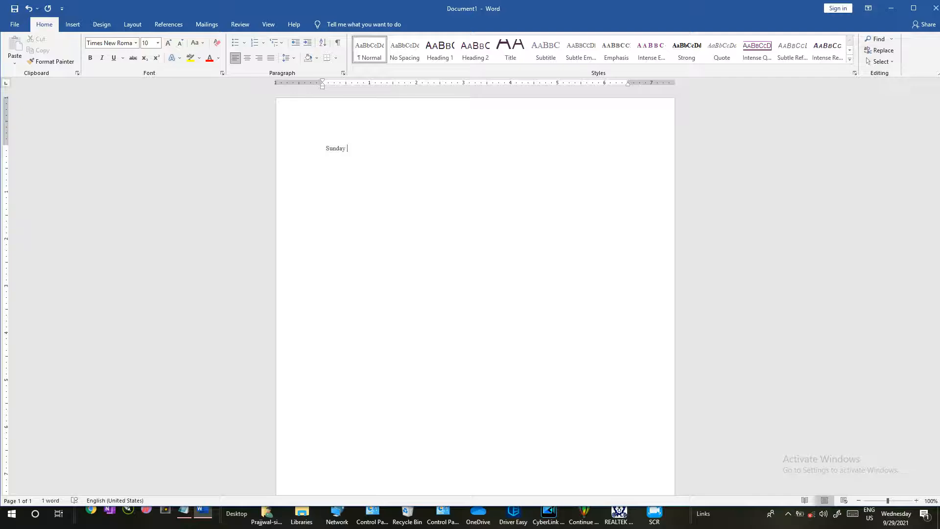
key(BackSpace)
key(BackSpace)
key(BackSpace)
key(BackSpace)
key(BackSpace)
key(BackSpace)
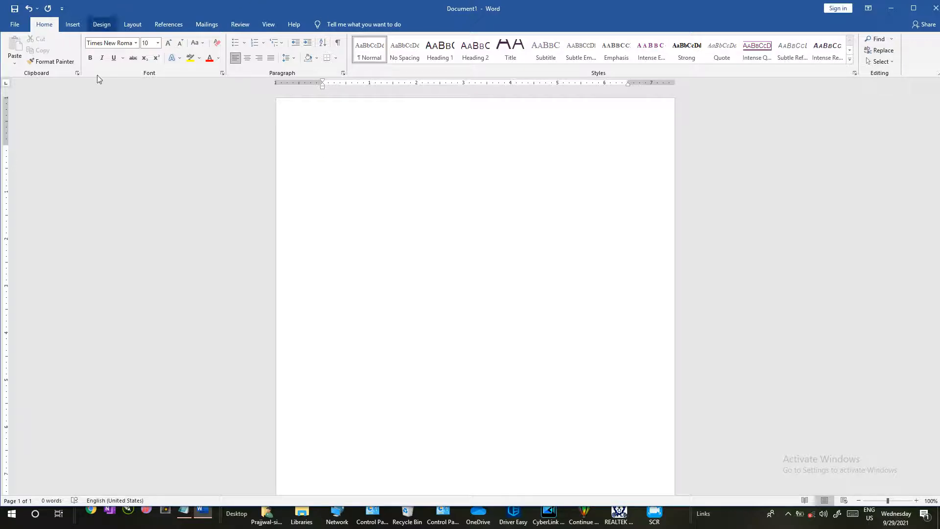
Highlight the topic "Adding Words to the AutoCorrect List" in the Notepad lesson list and return to Word.
drag(183, 498, 182, 496)
click(183, 509)
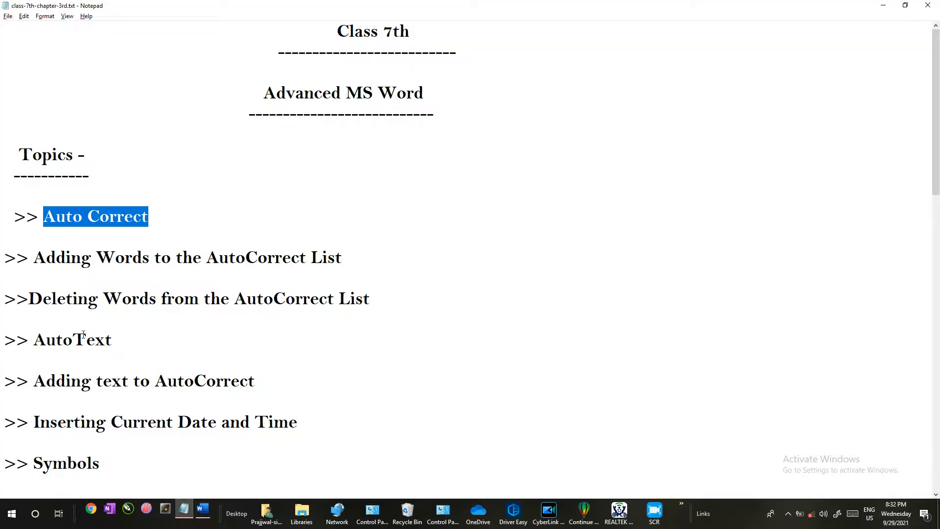
drag(34, 257, 345, 255)
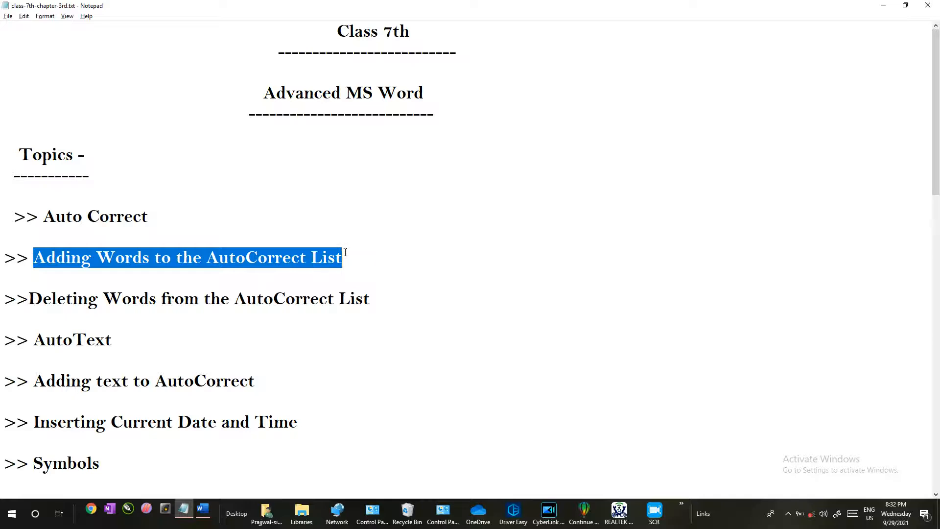
click(308, 258)
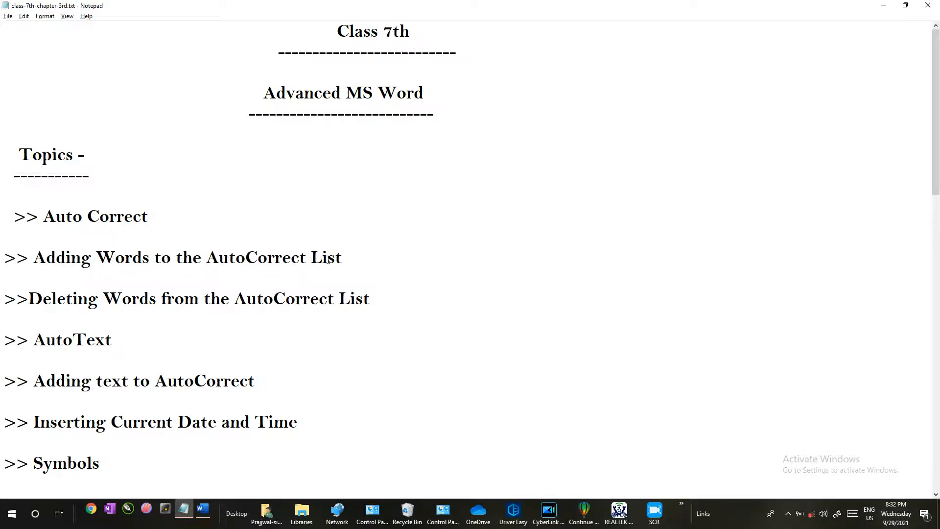
drag(142, 257, 73, 272)
click(67, 259)
click(202, 511)
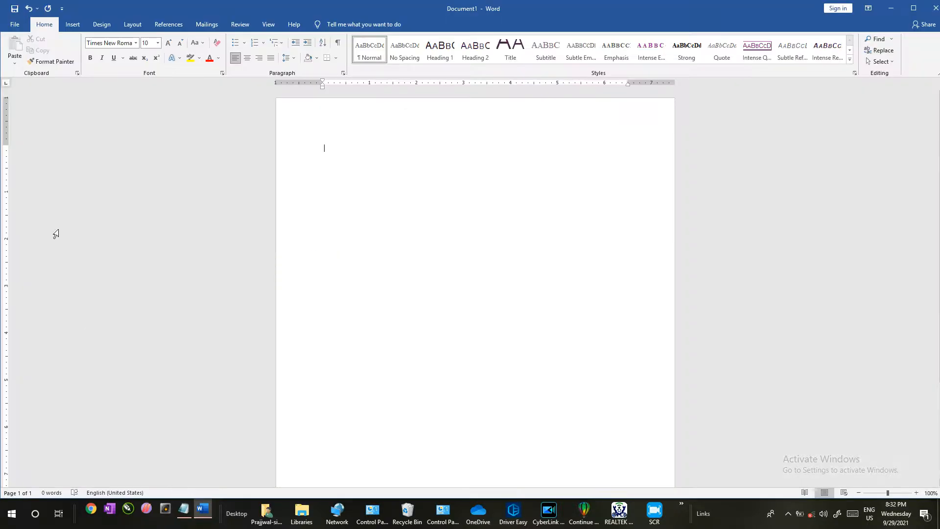
Open the AutoCorrect options from Word's proofing settings.
click(15, 27)
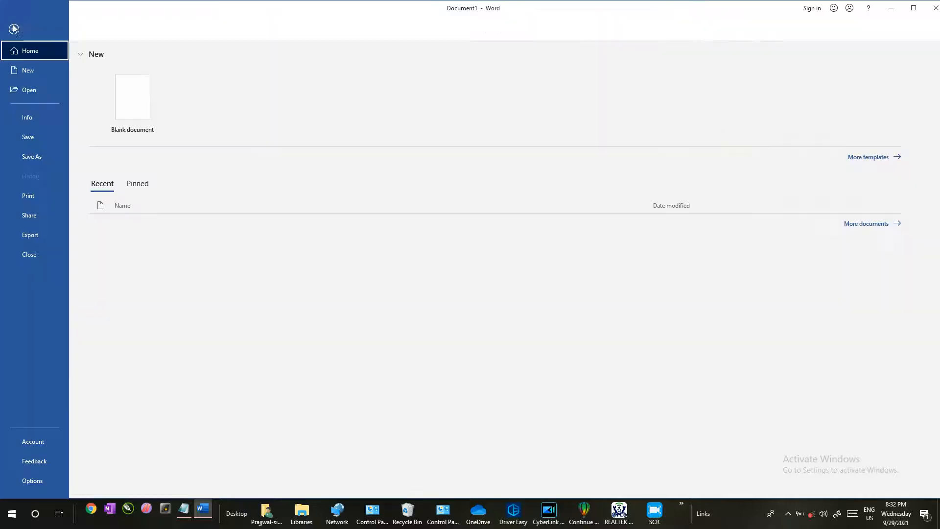
click(43, 486)
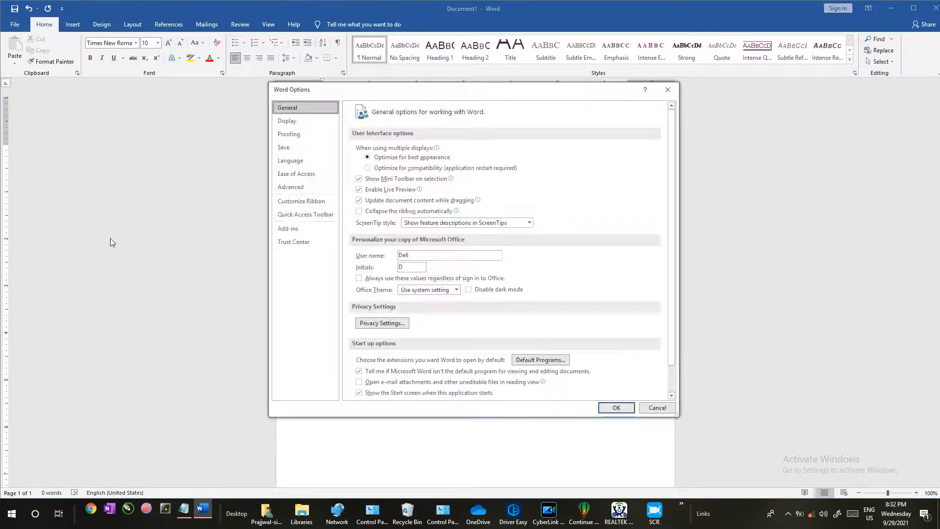
click(288, 137)
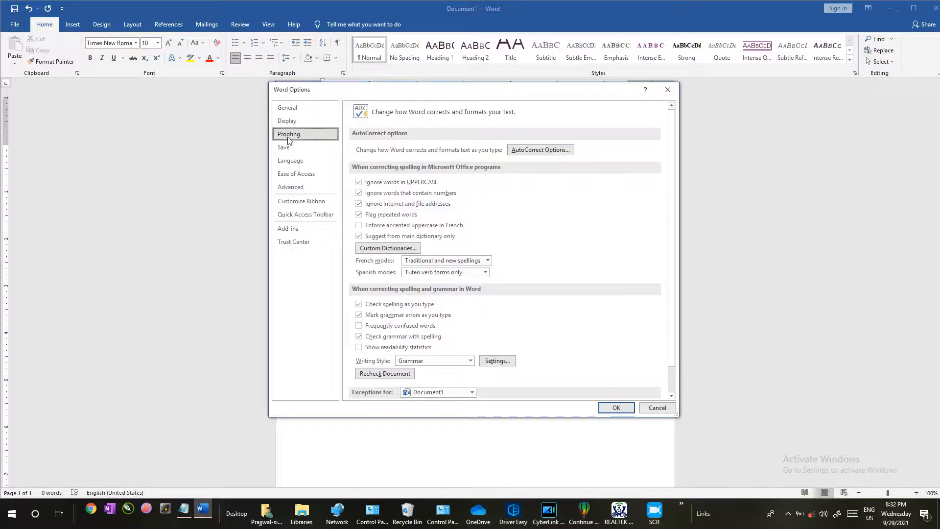
click(517, 154)
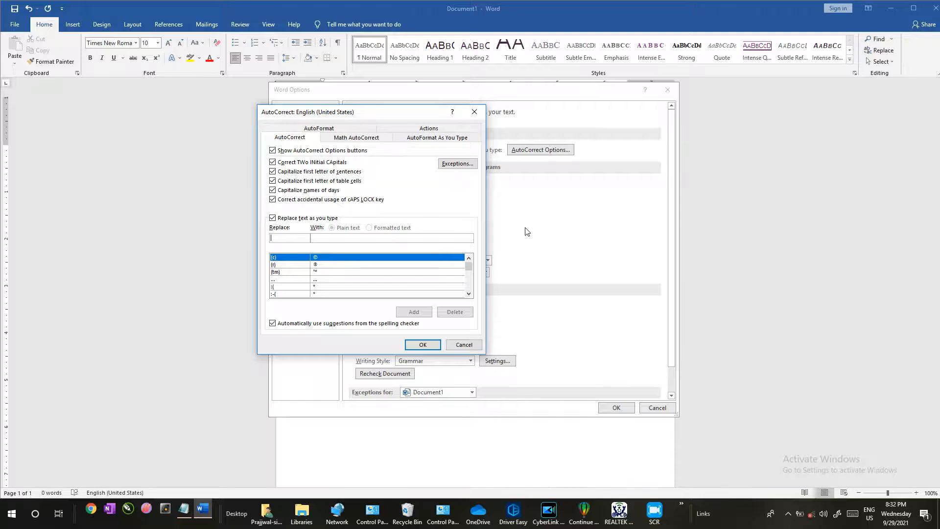
Add an AutoCorrect entry replacing "thnx" with "Thanks" and save the options.
text(thnx)
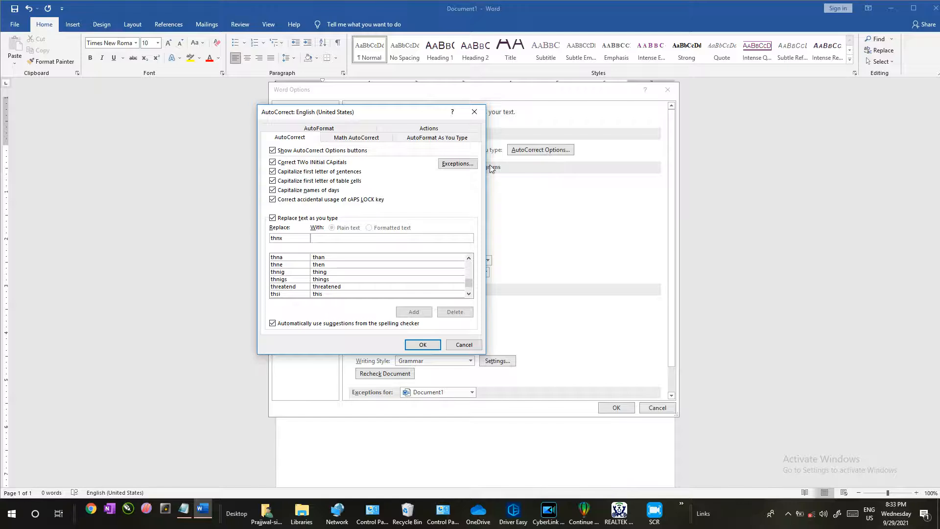
click(346, 239)
text(Thanks)
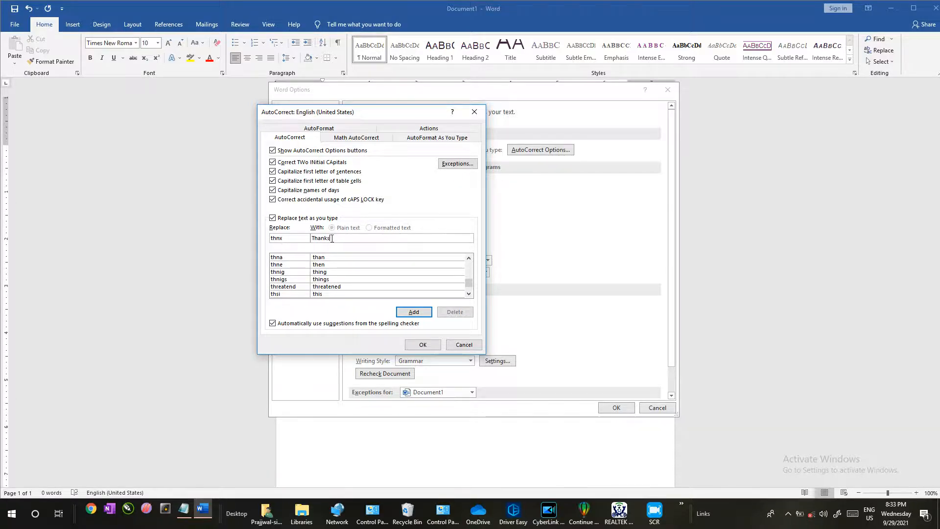
click(413, 312)
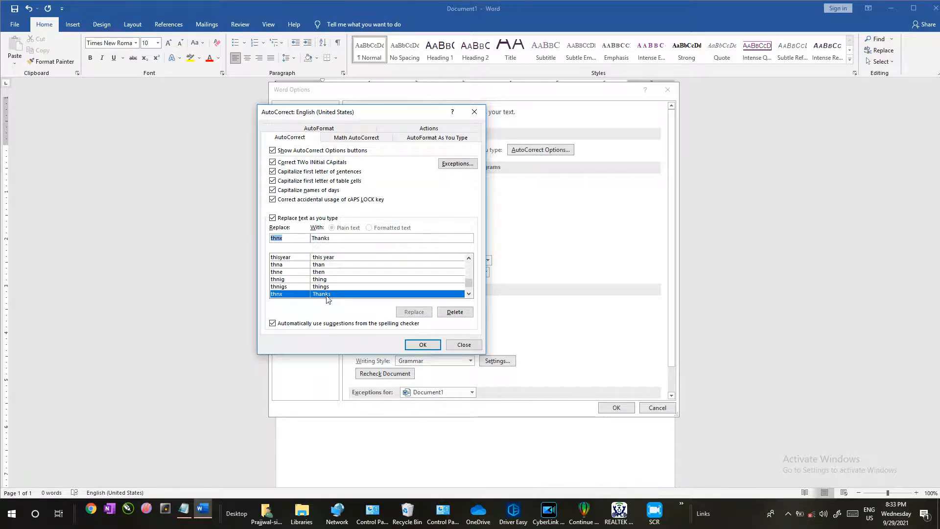
click(422, 344)
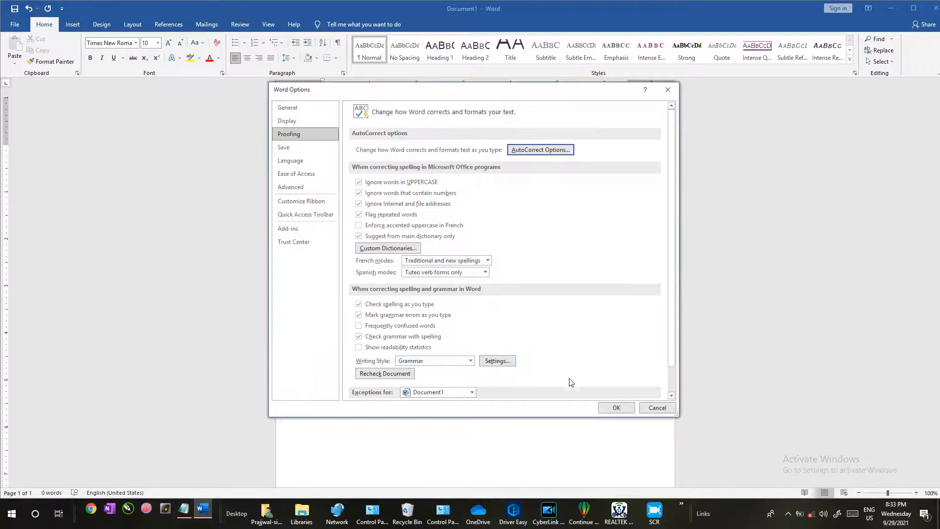
click(616, 407)
Test the new AutoCorrect entry by writing "thnx" on two separate lines.
text(Thnx)
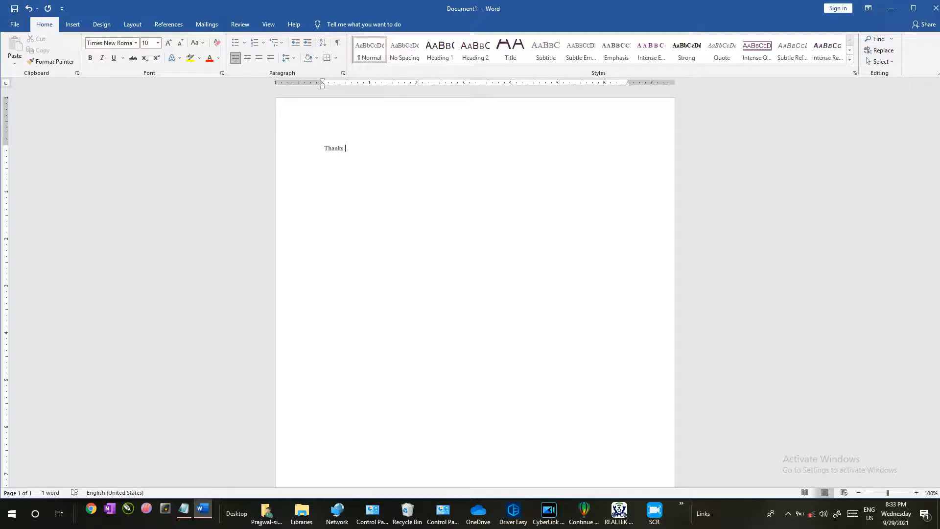
key(Return)
text(Thnx)
Reopen the AutoCorrect options and fill in an entry replacing "prz" with the person's full name.
click(15, 24)
key(Escape)
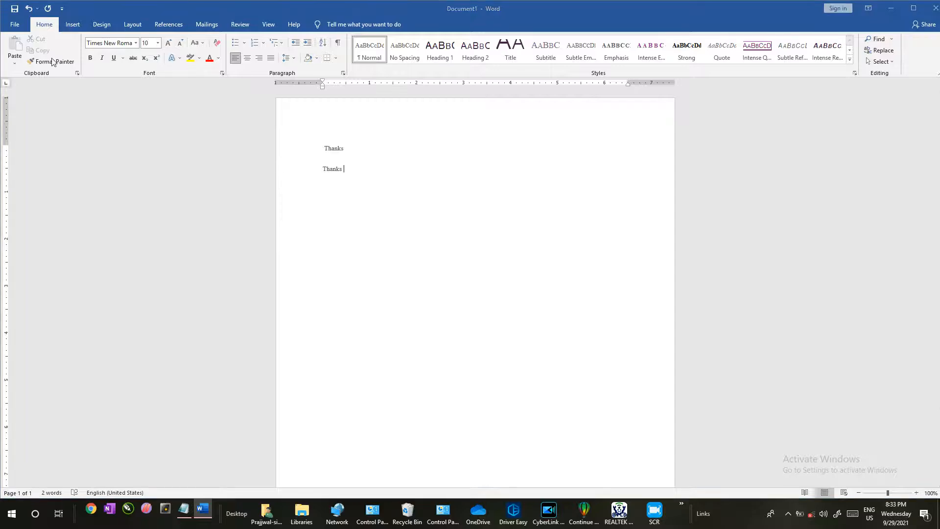
click(318, 135)
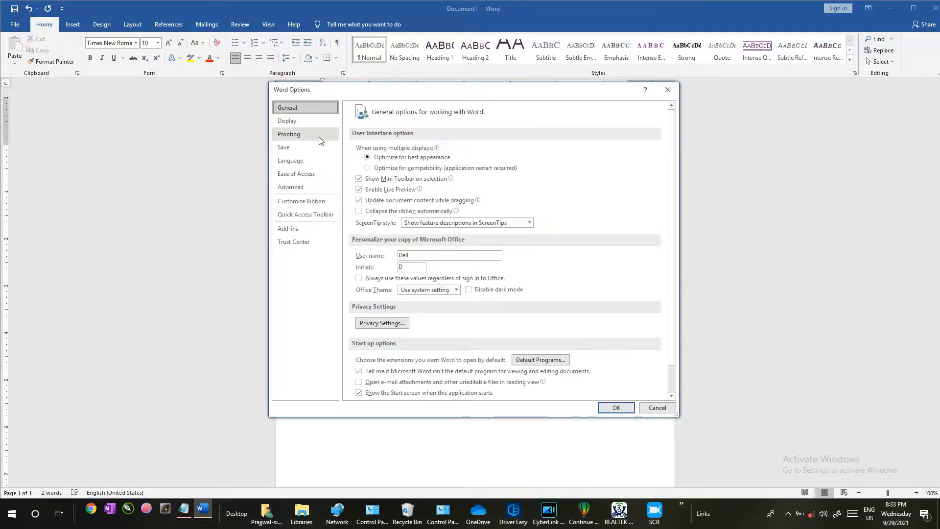
click(519, 151)
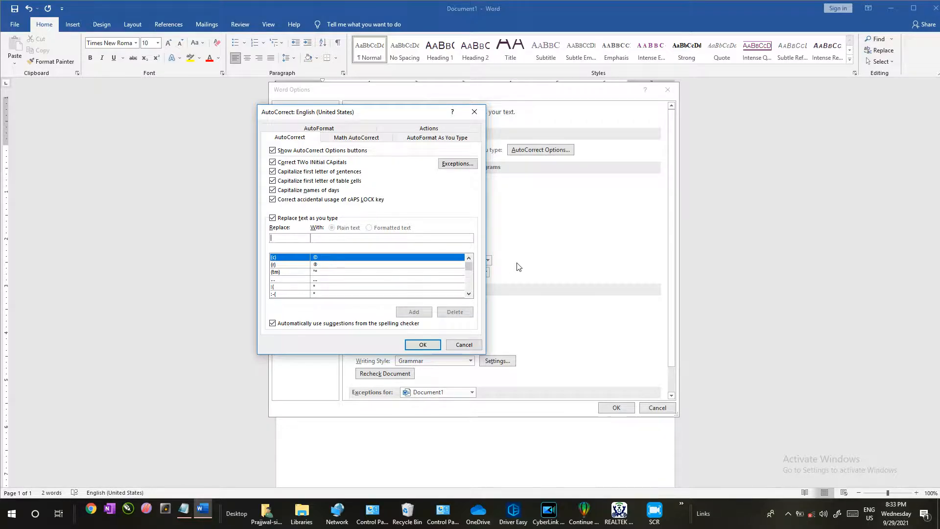
text(prz)
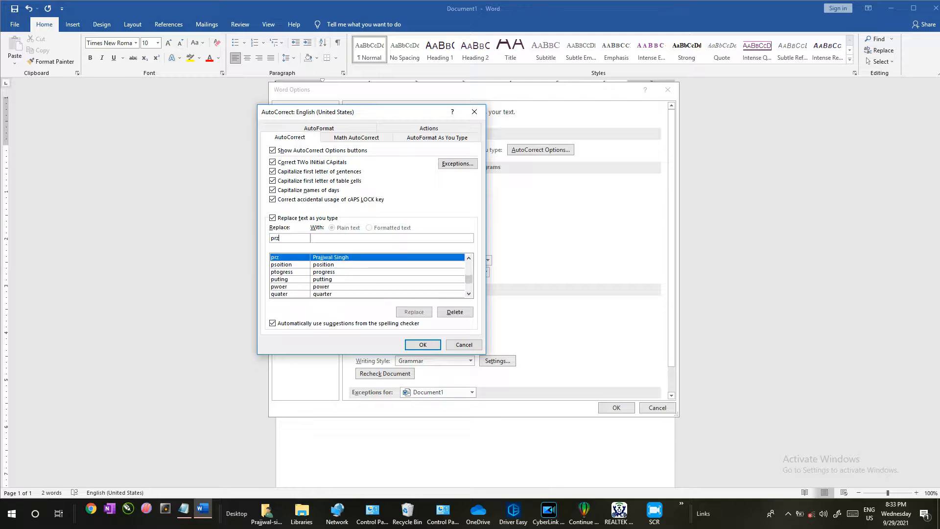
click(372, 237)
text(Prajjwa)
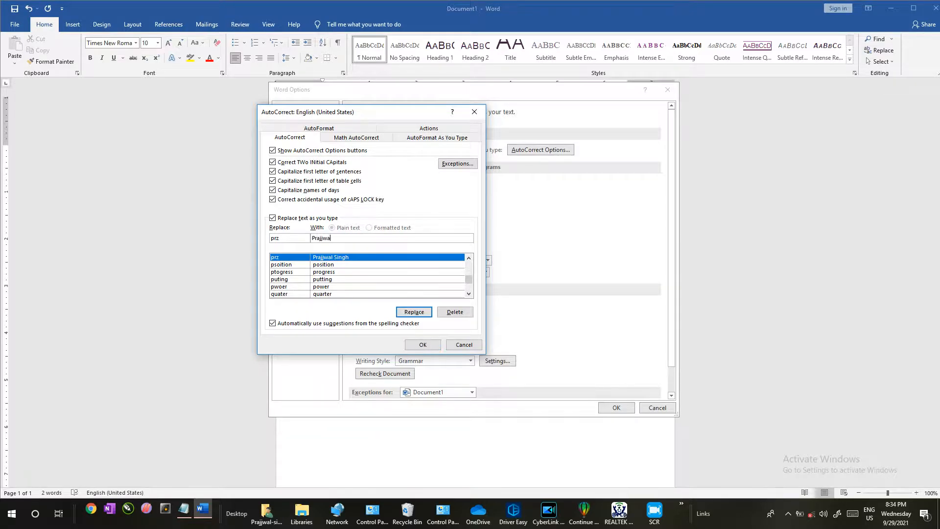
text(l Singh)
Clear both fields of the unsaved AutoCorrect entry and close the option dialogs.
key(BackSpace)
key(BackSpace)
key(BackSpace)
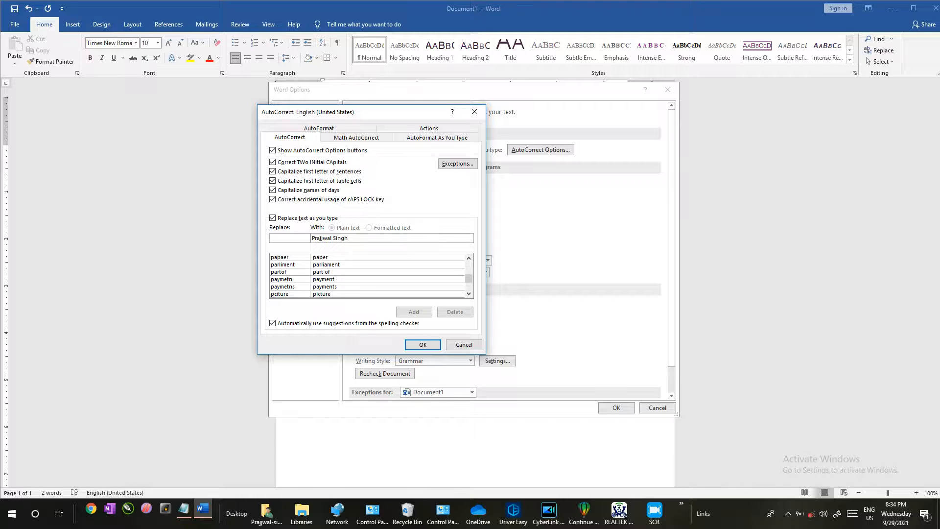
key(Tab)
key(BackSpace)
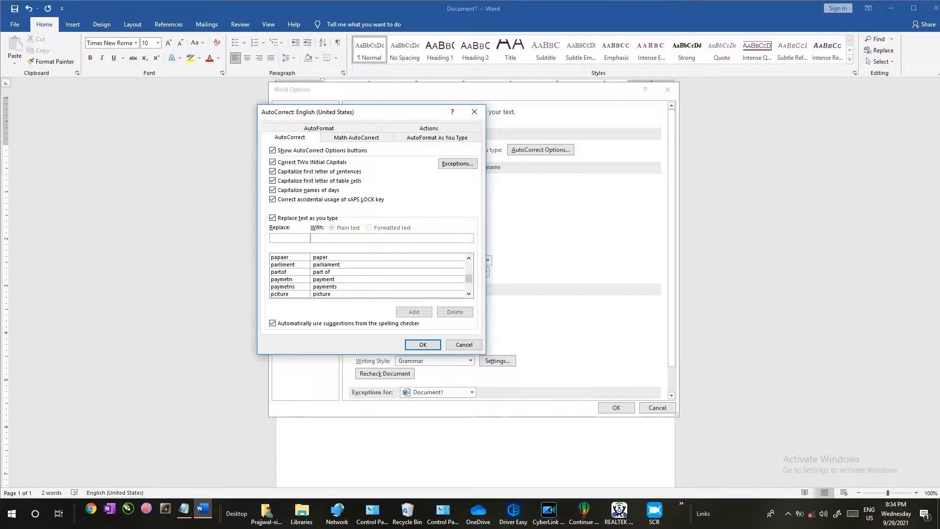
click(422, 345)
click(632, 408)
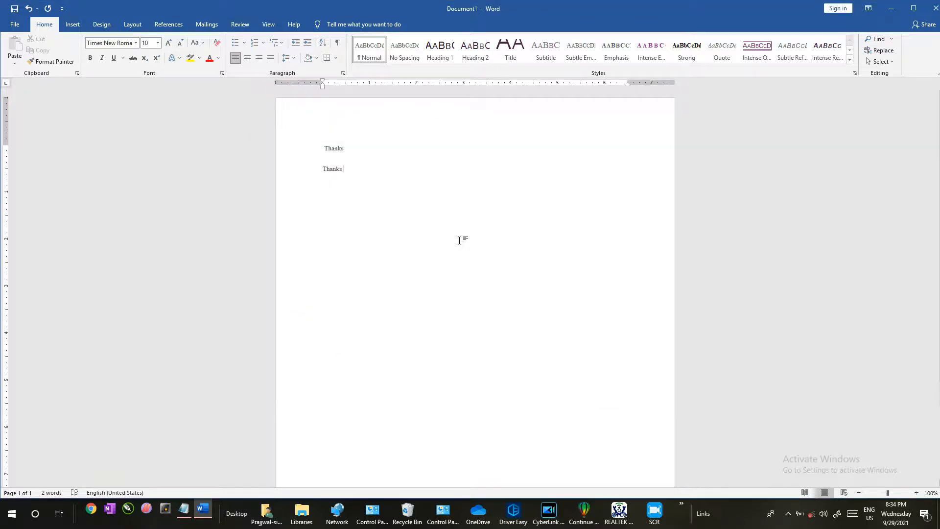
Replace all the document's text with the AutoCorrect shortcut "prz" and let it expand.
key(ctrl+a)
key(Delete)
text(prz)
Highlight the topic "Deleting Words from the AutoCorrect List" in the Notepad lesson list and return to Word.
click(190, 509)
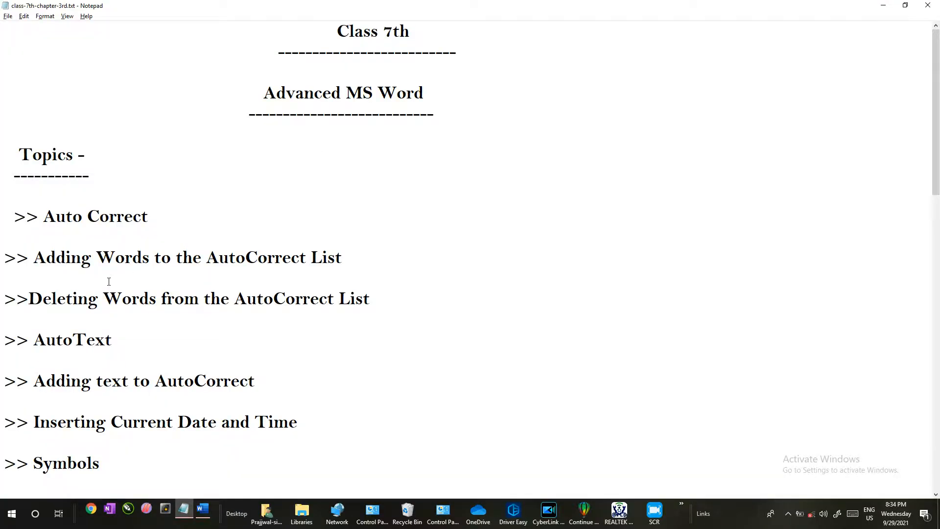
drag(30, 299, 390, 298)
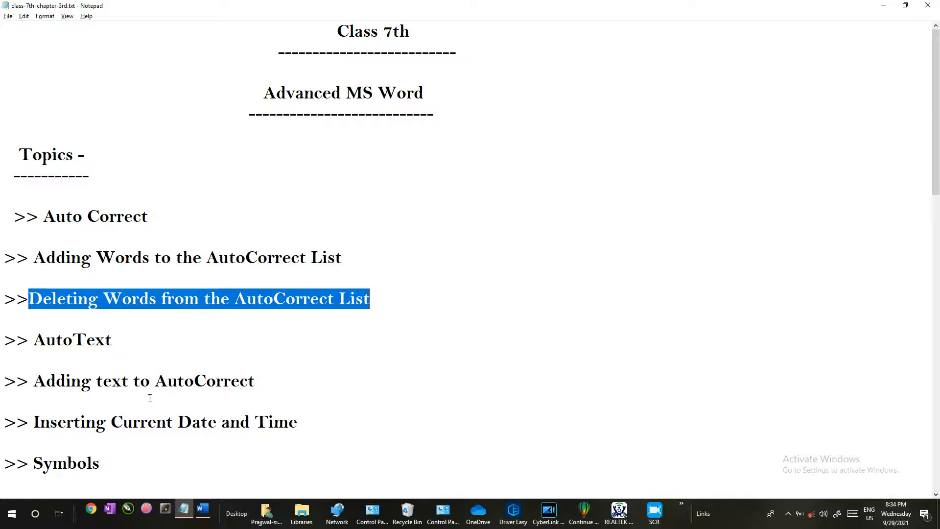
click(212, 513)
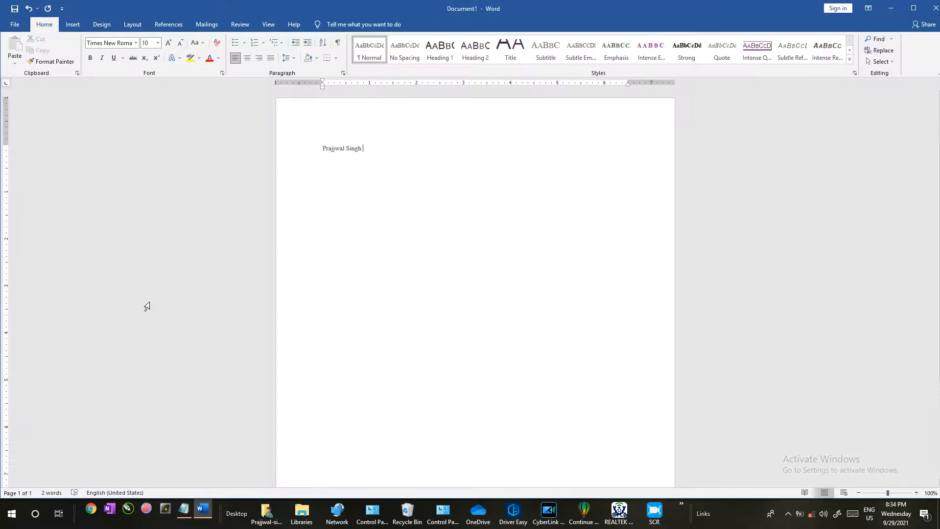
Bring up the AutoCorrect entry list through Word's proofing settings.
click(18, 26)
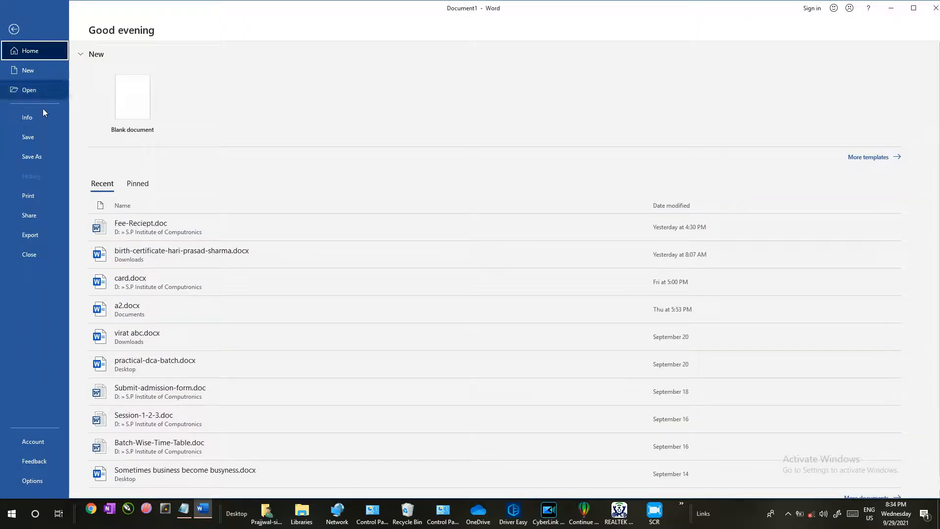
key(Escape)
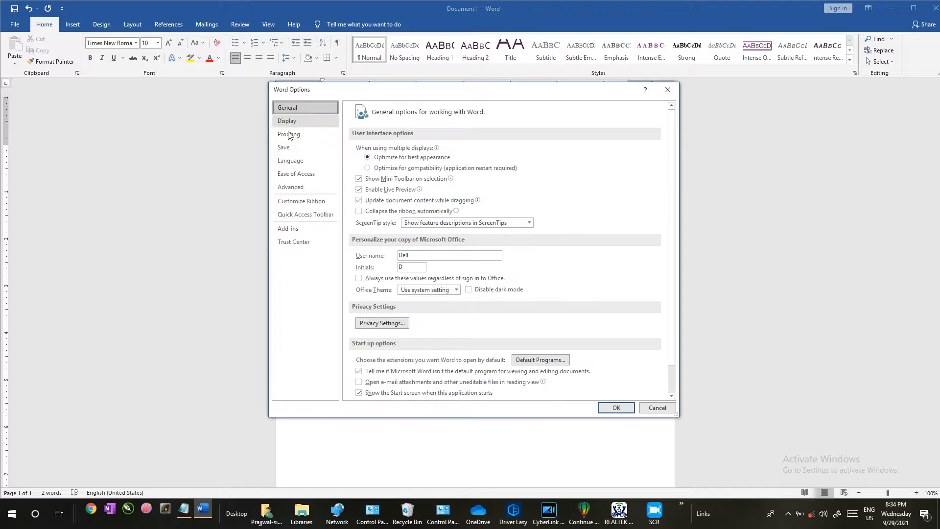
click(304, 124)
click(296, 134)
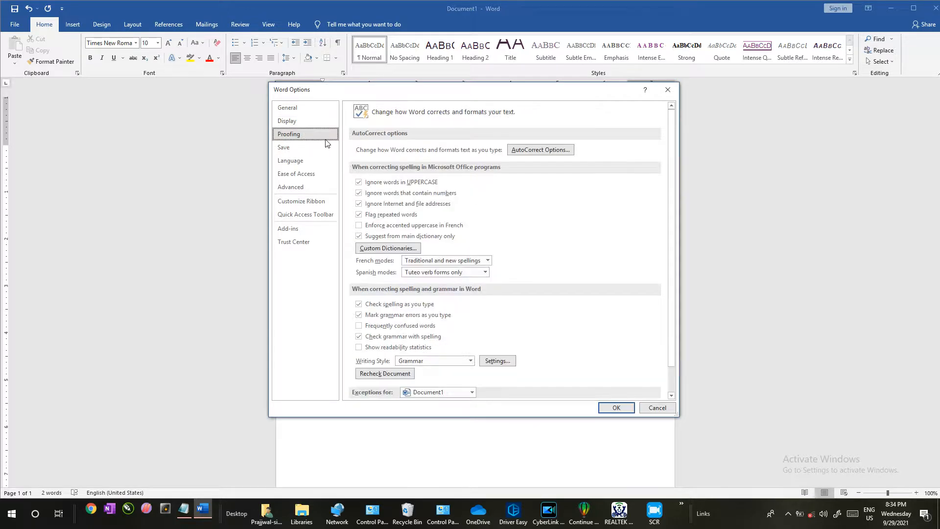
click(534, 149)
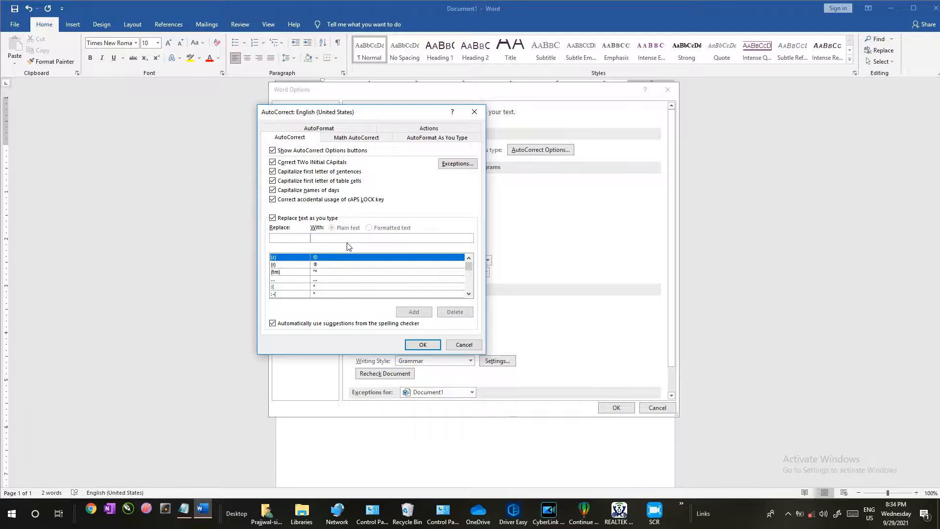
Delete the "prz" entry from the AutoCorrect list and confirm both option dialogs.
text(prz)
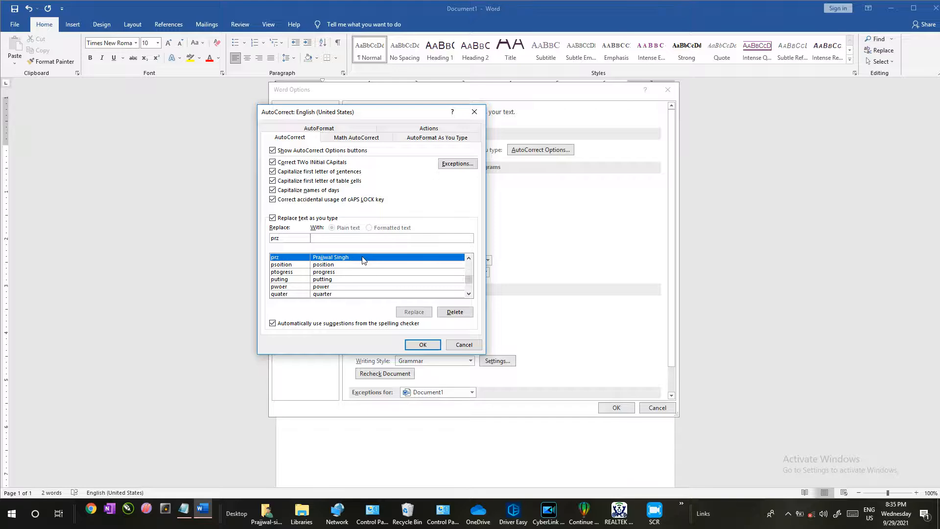
click(456, 313)
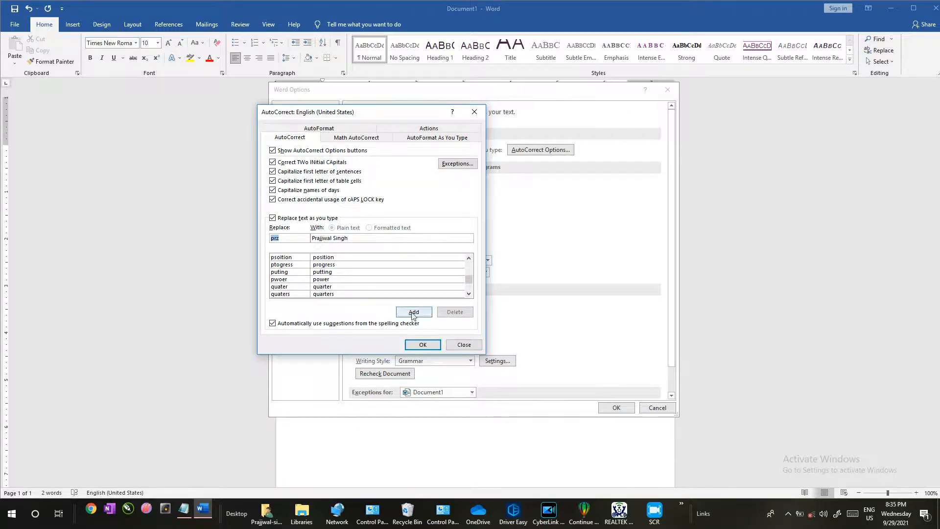
click(422, 345)
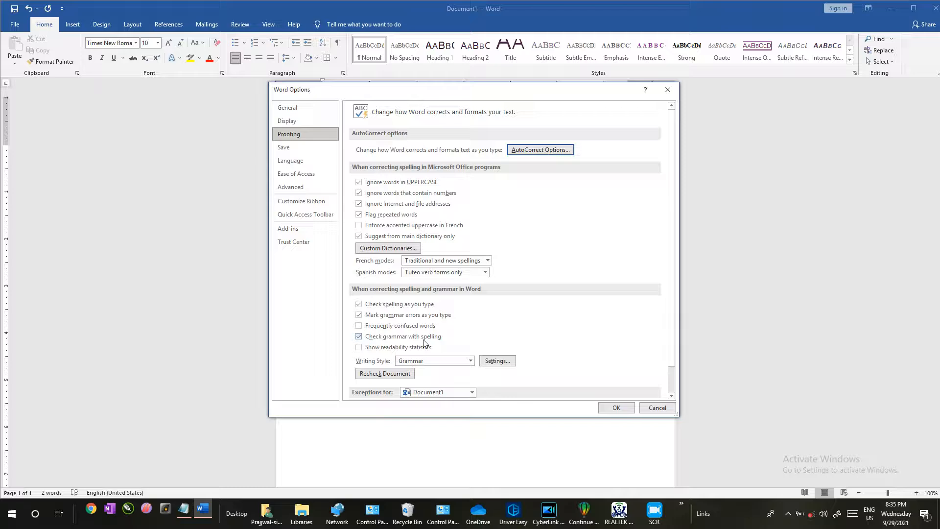
click(615, 411)
Replace all the document's text with "prz" to test the deleted AutoCorrect shortcut.
key(ctrl+a)
key(Delete)
text(prz)
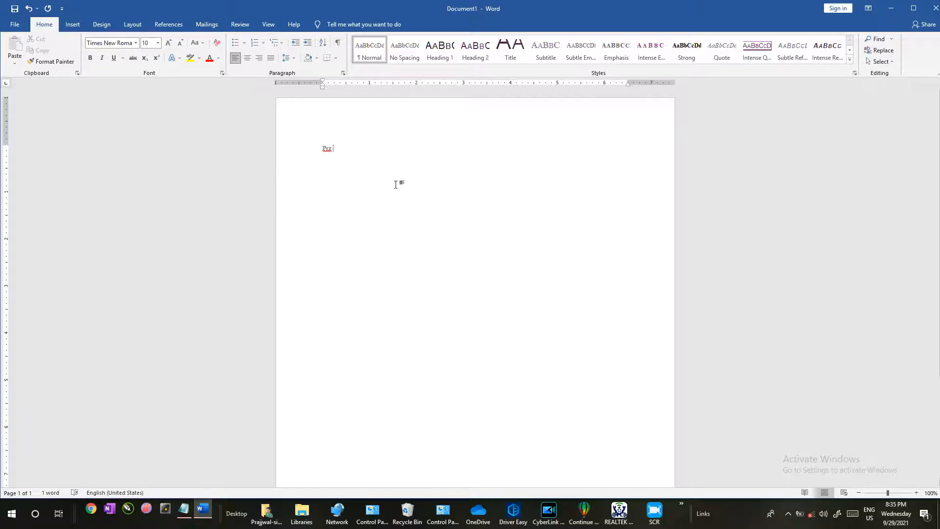
Highlight the topic "AutoText" in the Notepad lesson list and return to Word.
click(184, 510)
drag(112, 339, 33, 342)
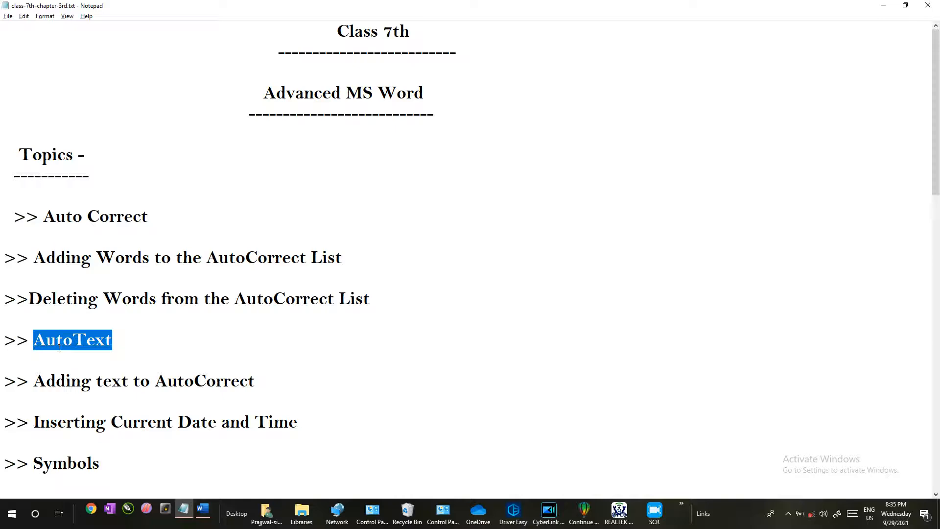
drag(112, 341, 37, 346)
click(87, 344)
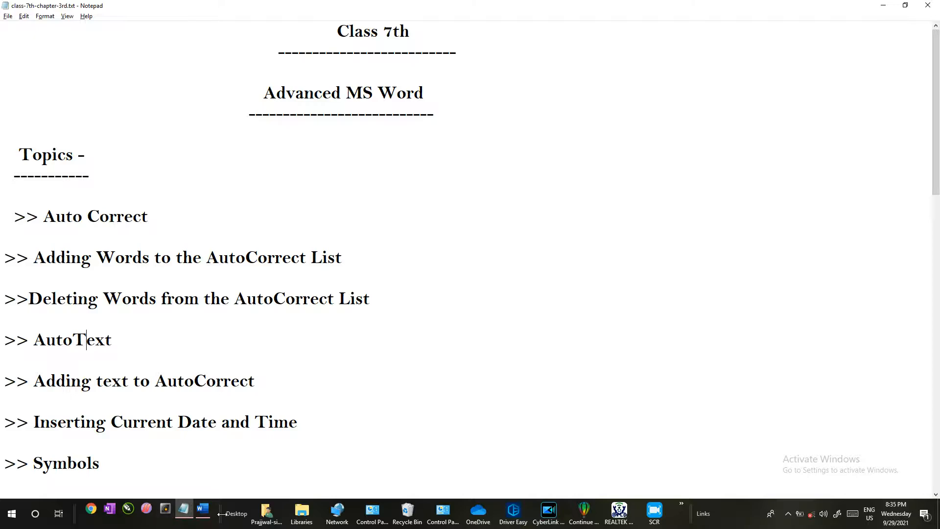
click(202, 510)
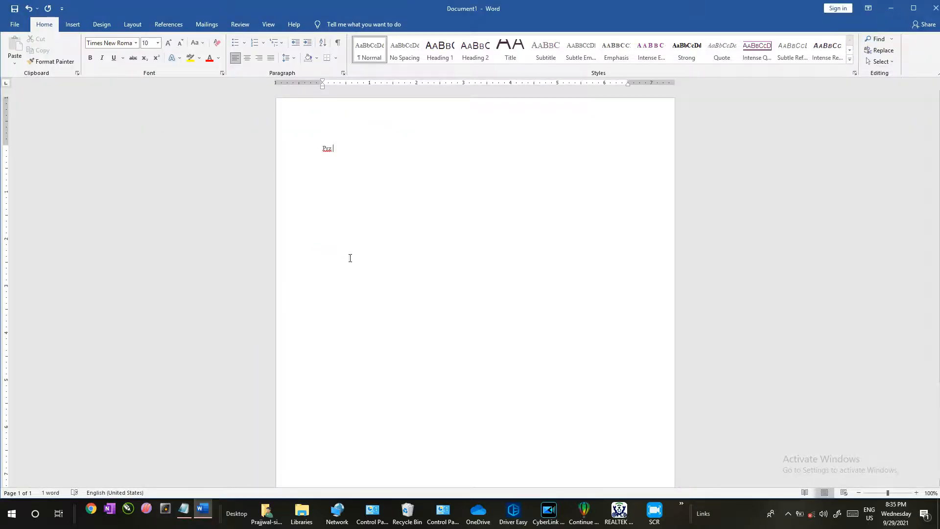
Clear the test word from the document and look through the existing entries in the AutoText gallery.
key(BackSpace)
key(BackSpace)
key(BackSpace)
click(74, 26)
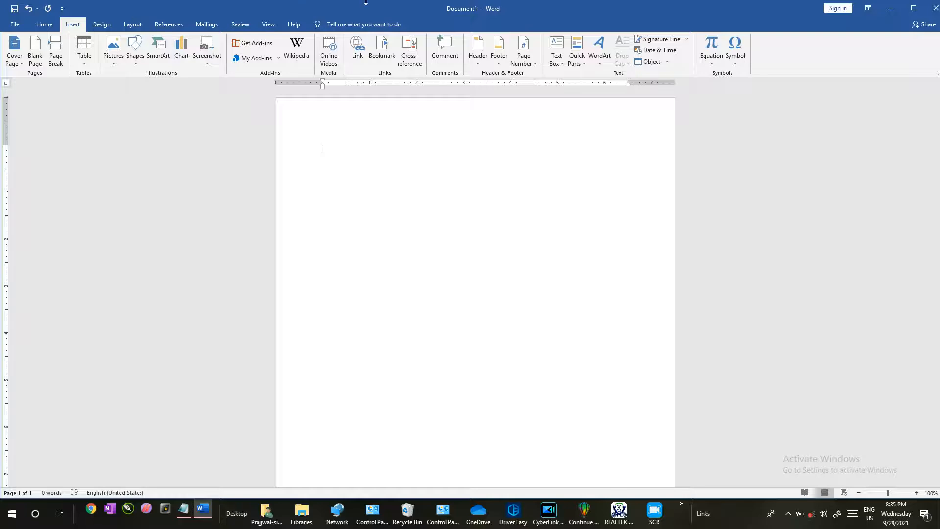
click(577, 61)
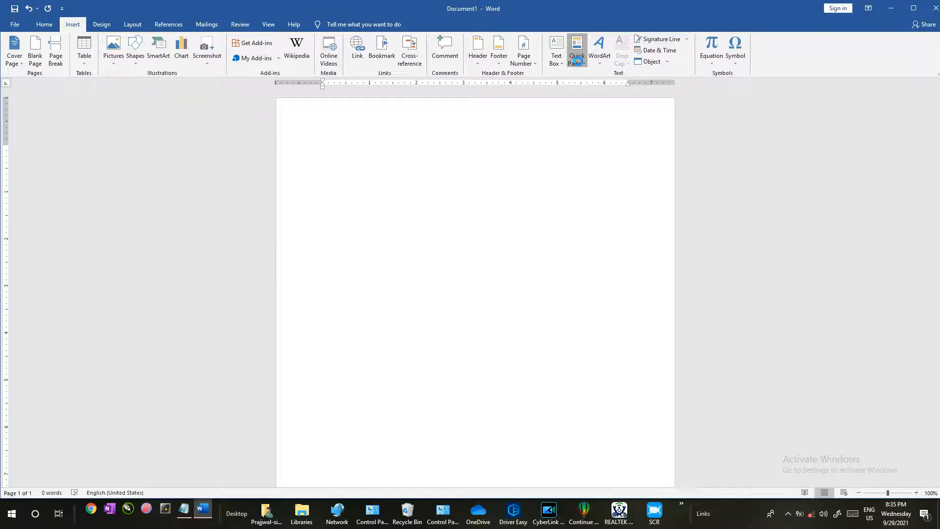
mouse_move(616, 74)
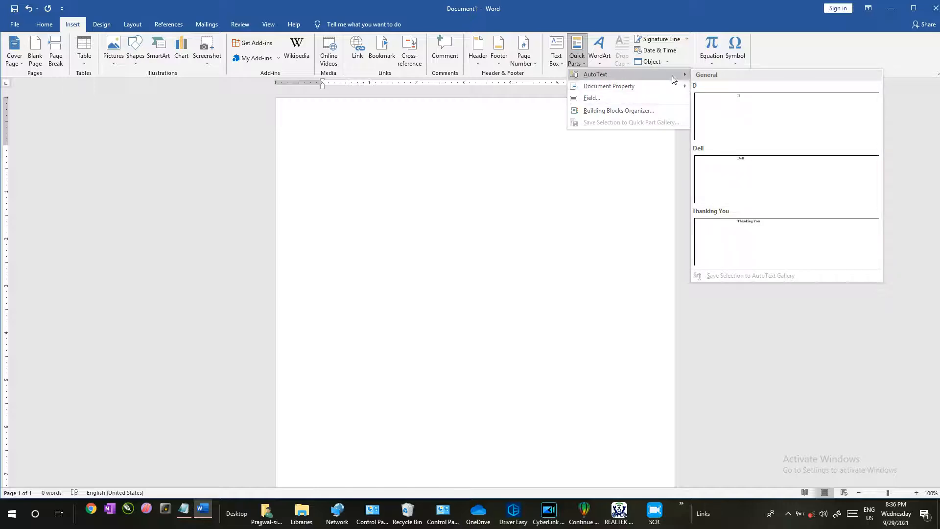
click(466, 177)
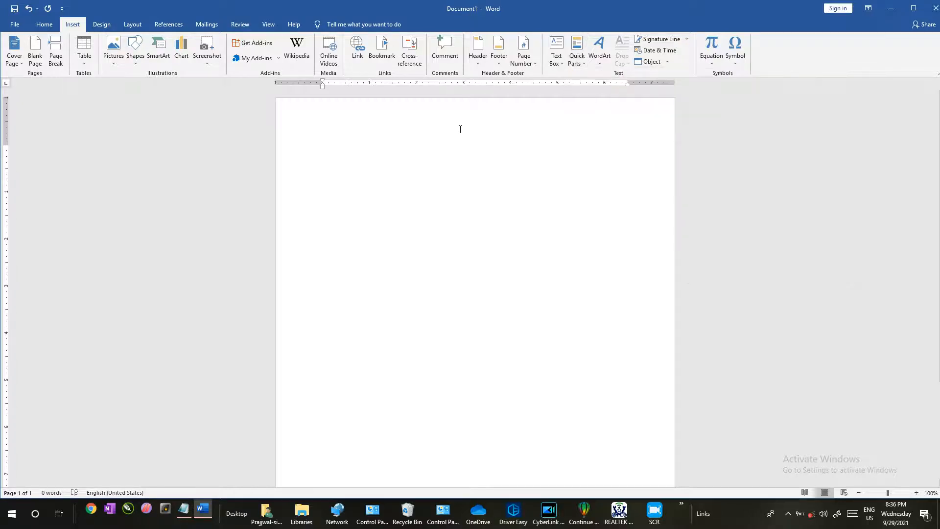
text(Thanks)
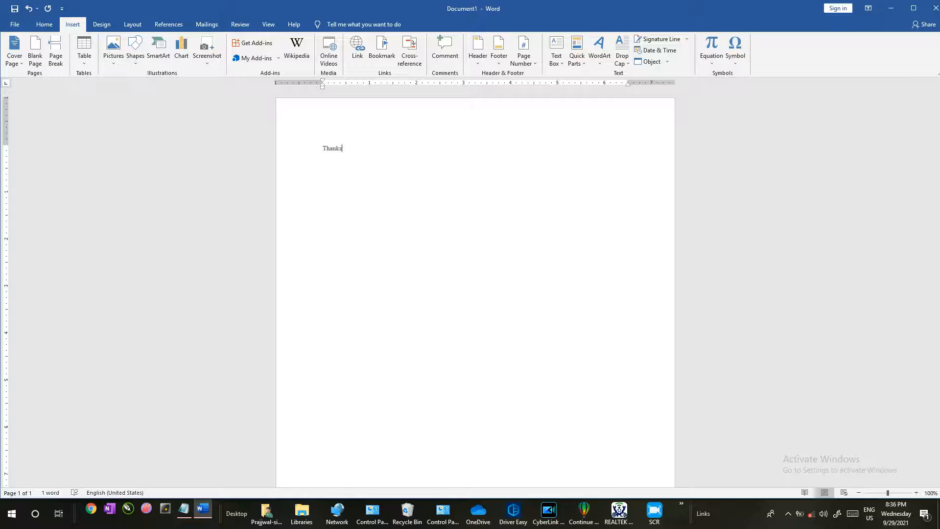
key(BackSpace)
key(BackSpace)
key(BackSpace)
key(BackSpace)
key(BackSpace)
Enter a person's first name and save it to the AutoText gallery with the default building block settings.
text(Pr)
text(ajjwal)
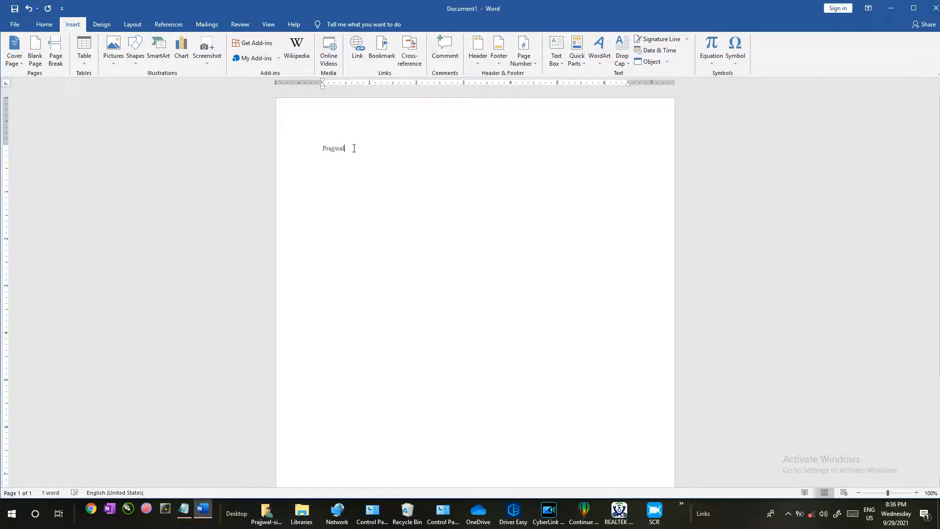
drag(354, 148, 315, 152)
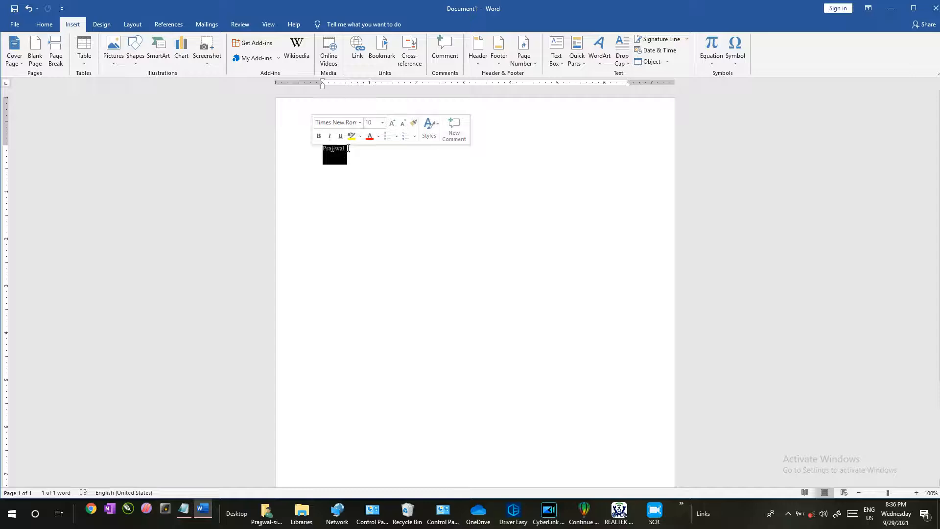
click(575, 62)
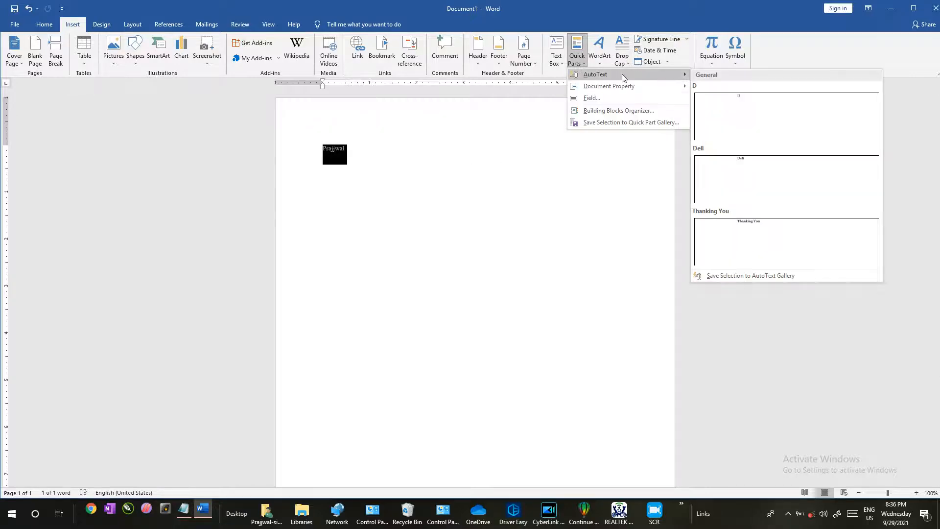
click(729, 278)
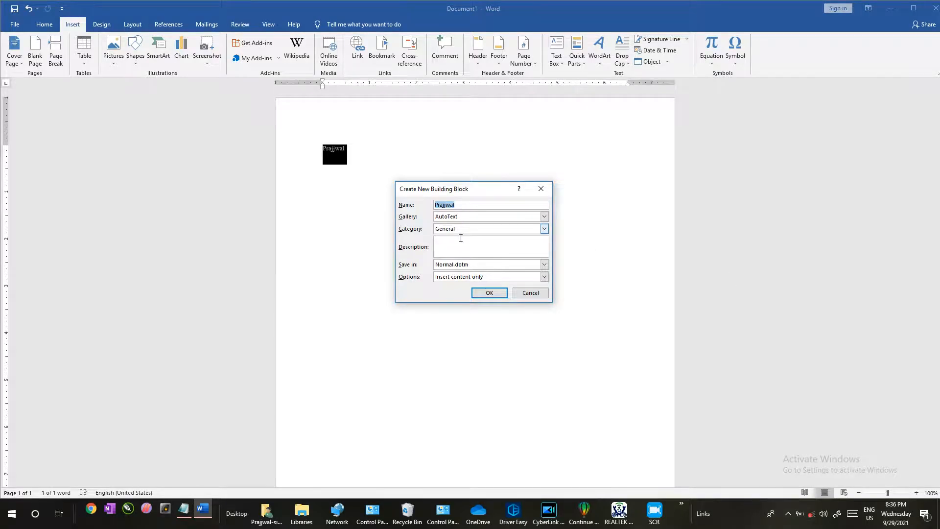
click(489, 293)
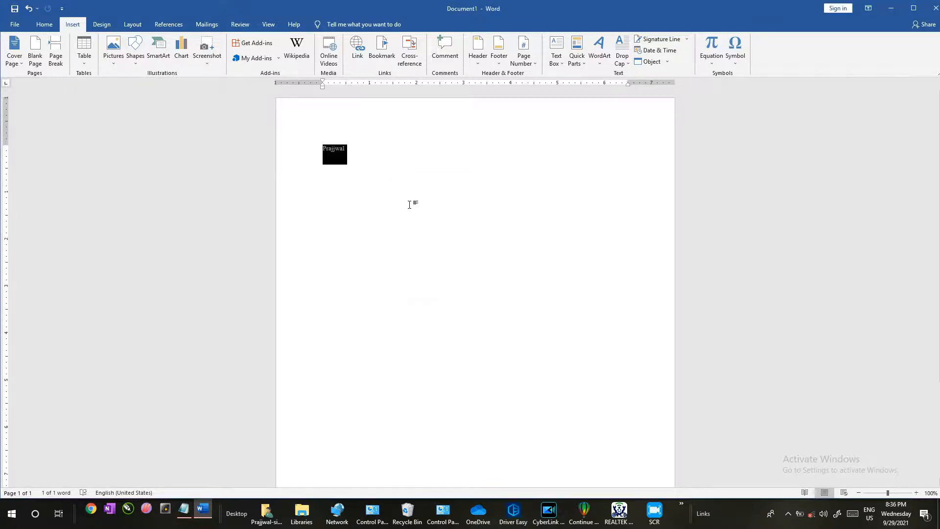
Delete the name, retype its first letters, accept the AutoText suggestion and start a new line.
key(Delete)
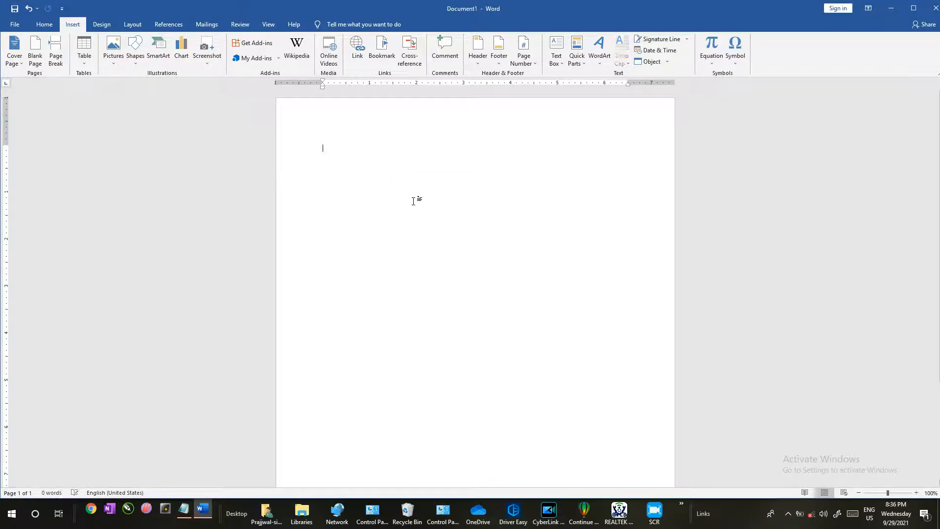
text(Pr)
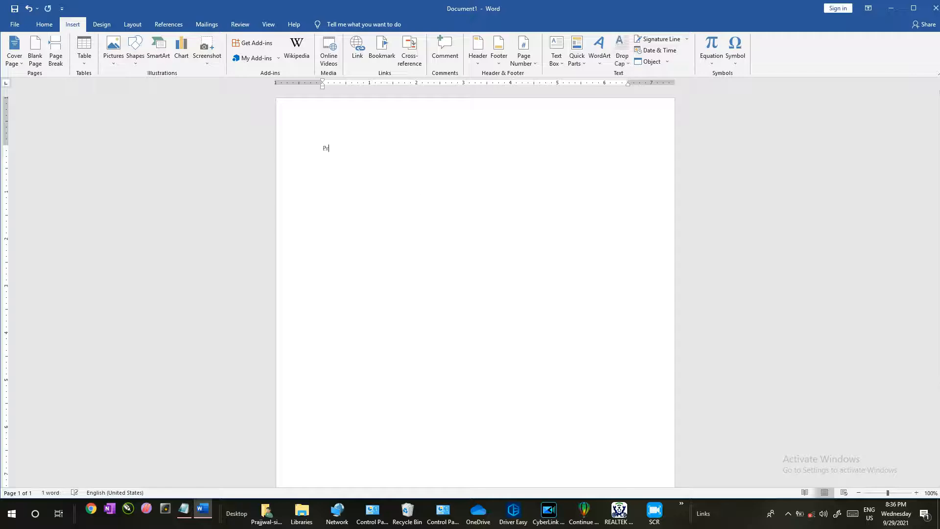
text(a)
key(BackSpace)
key(BackSpace)
key(BackSpace)
text(P)
text(j)
text(j)
text( jj)
text(w)
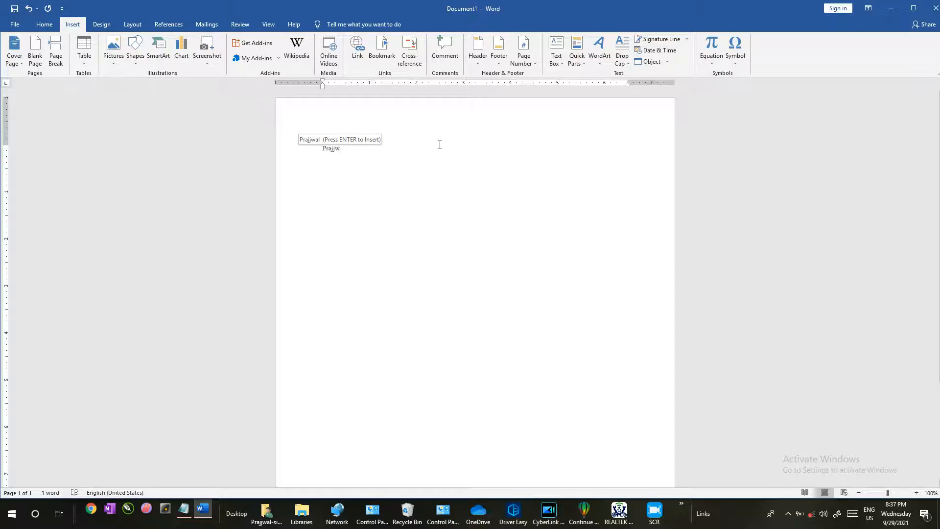
key(Return)
key(Return)
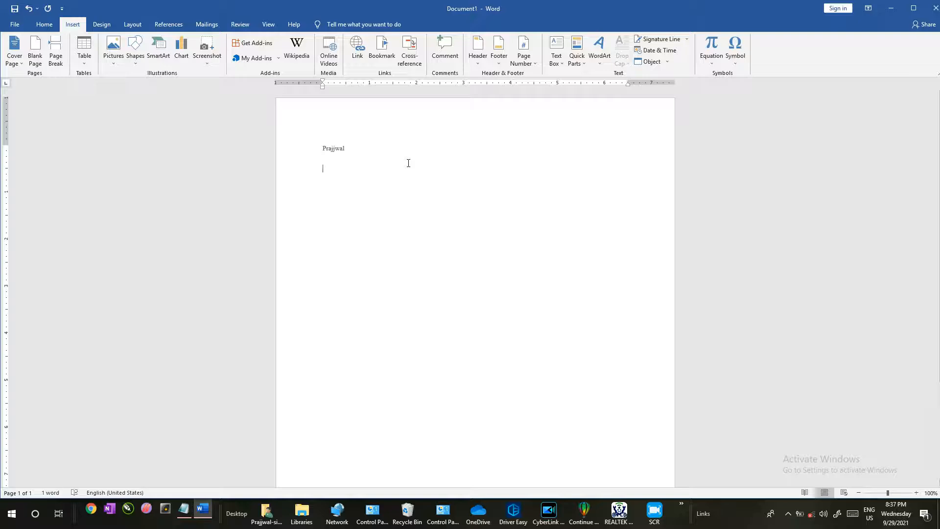
Write "Animals" on the new line and save it to the AutoText gallery with the description "An".
text(Animals)
drag(368, 167, 316, 169)
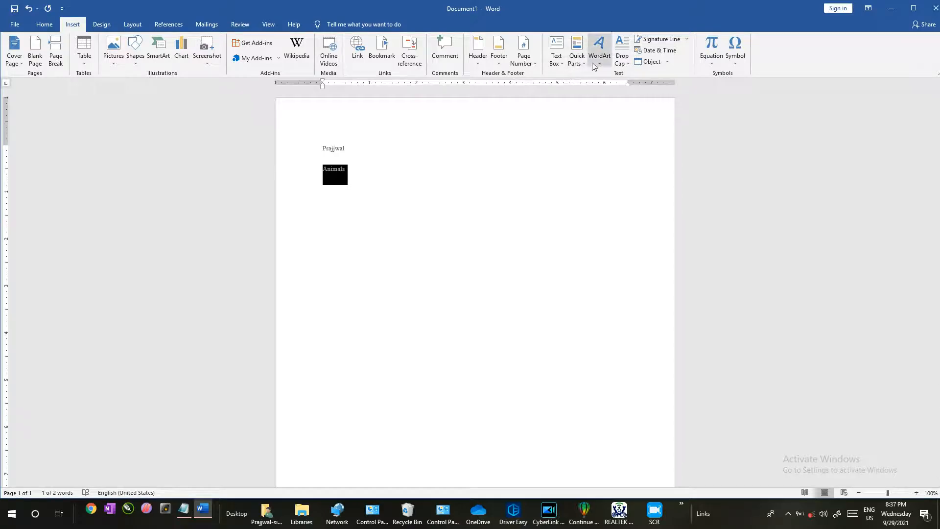
click(575, 60)
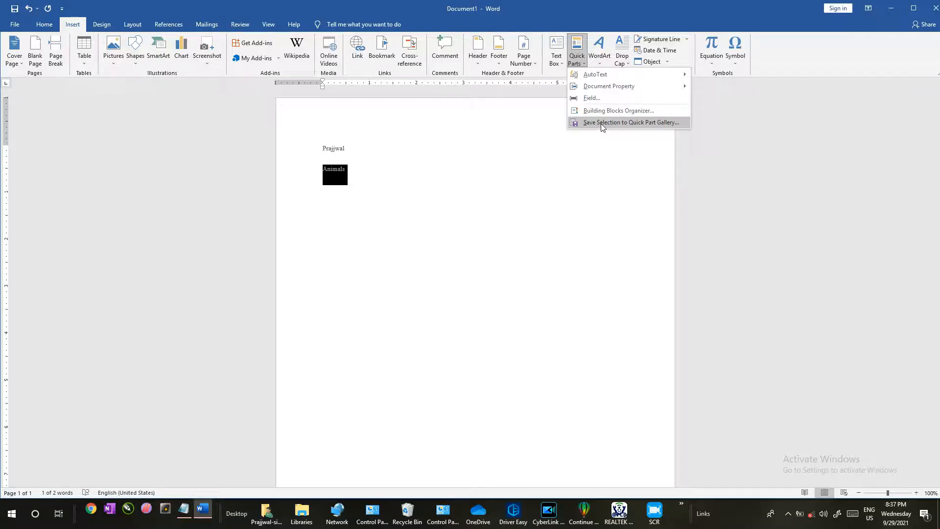
mouse_move(655, 78)
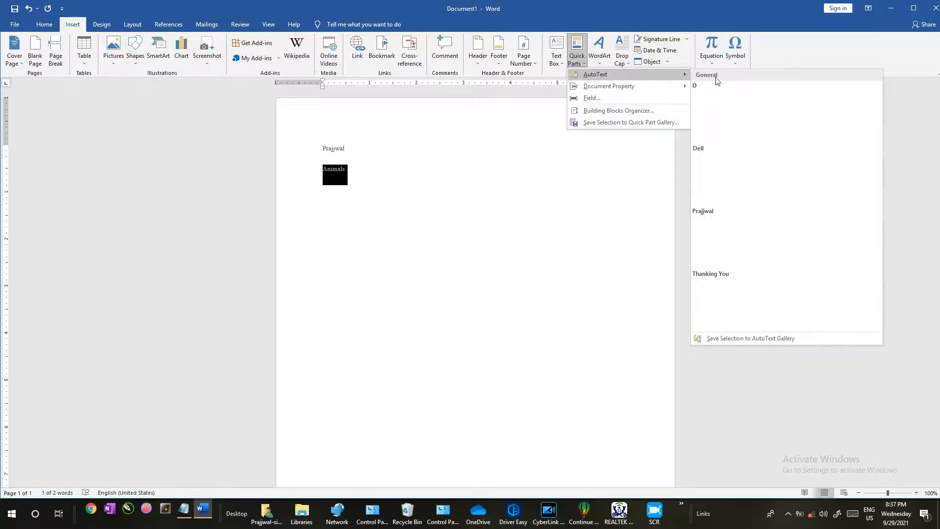
click(734, 338)
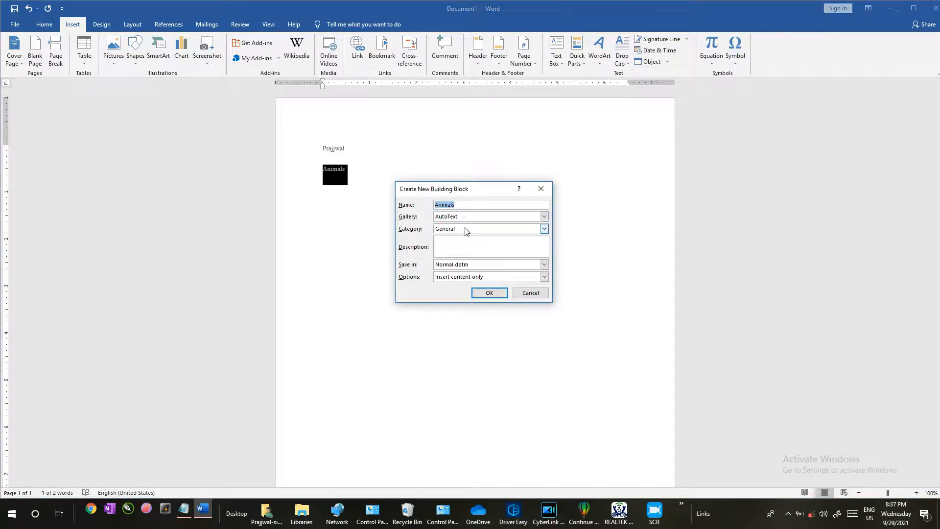
click(466, 248)
text(An)
click(490, 295)
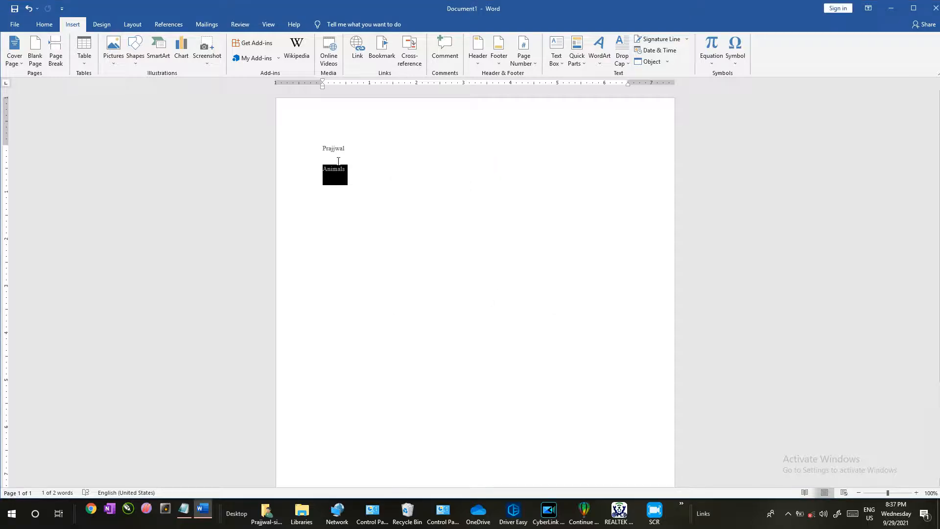
Erase most of "Animals", retype it as far as "Anim", accept the AutoText suggestion and start a new line.
click(355, 166)
key(BackSpace)
key(BackSpace)
key(BackSpace)
key(BackSpace)
key(BackSpace)
key(BackSpace)
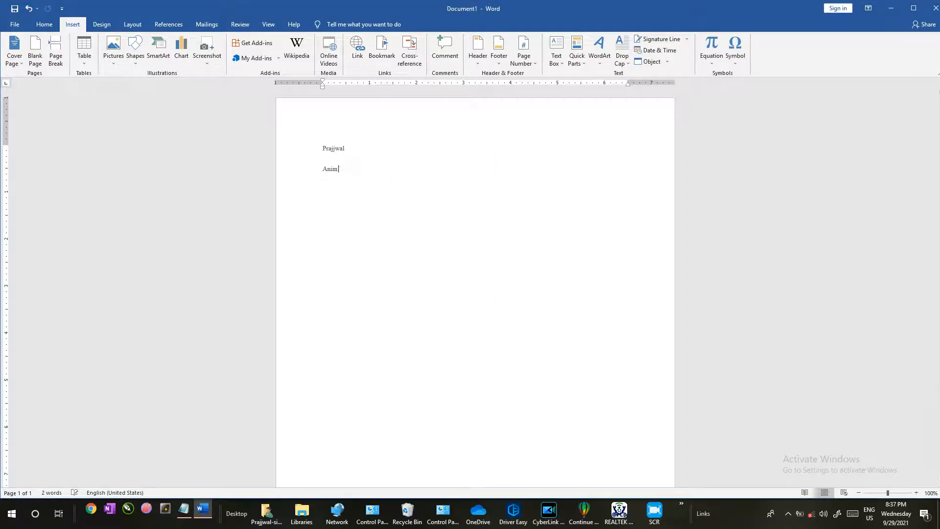
text(nim)
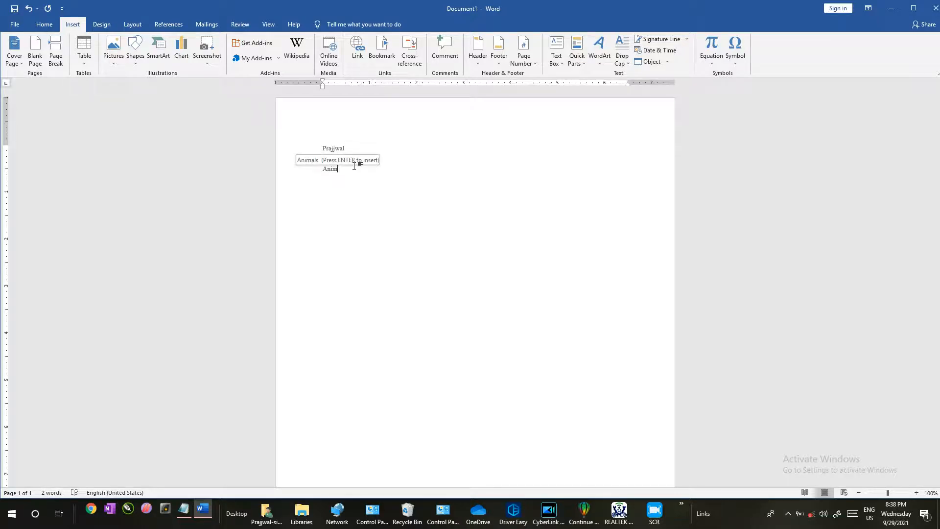
key(Return)
key(Return)
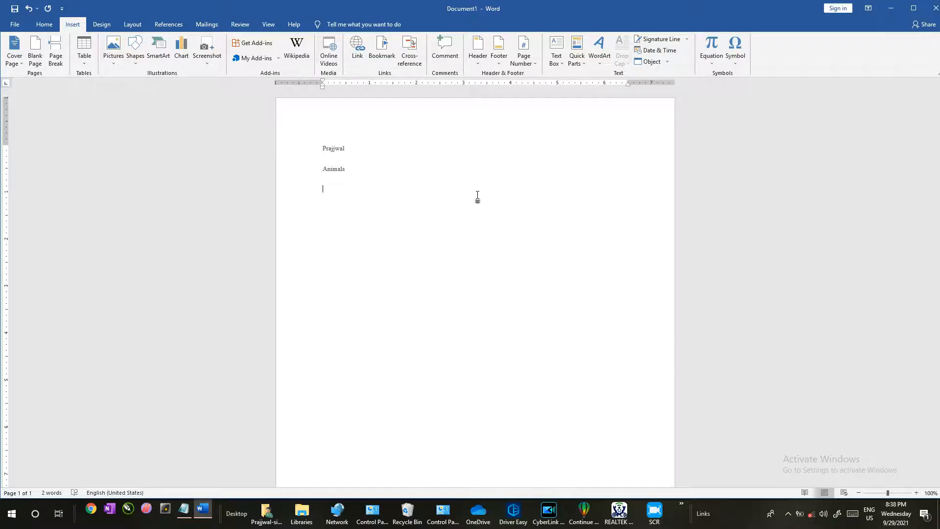
Highlight the topics "Adding text to AutoCorrect" and "Inserting Current Date and Time" in the Notepad lesson list, then return to Word.
click(184, 506)
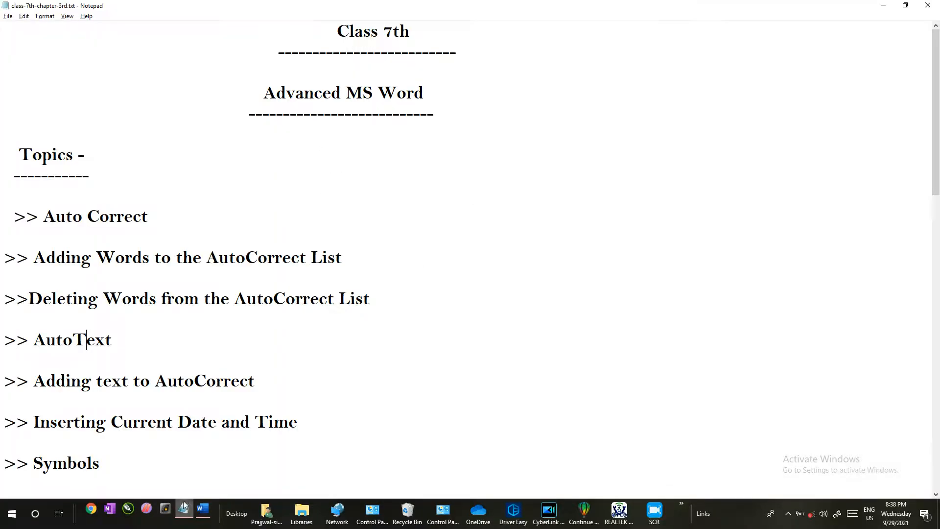
scroll(73, 274, down, 2)
click(258, 258)
click(169, 272)
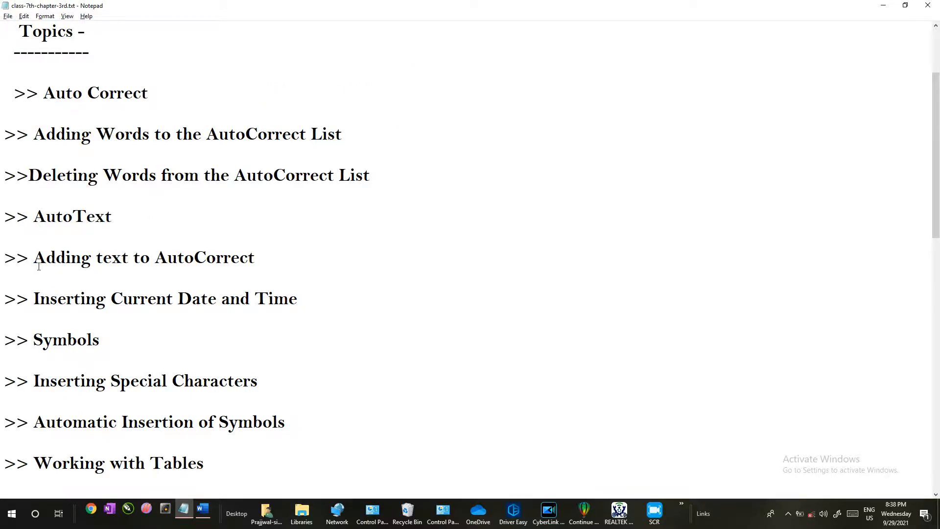
drag(39, 267, 104, 248)
click(122, 251)
drag(248, 254, 261, 257)
drag(41, 299, 300, 293)
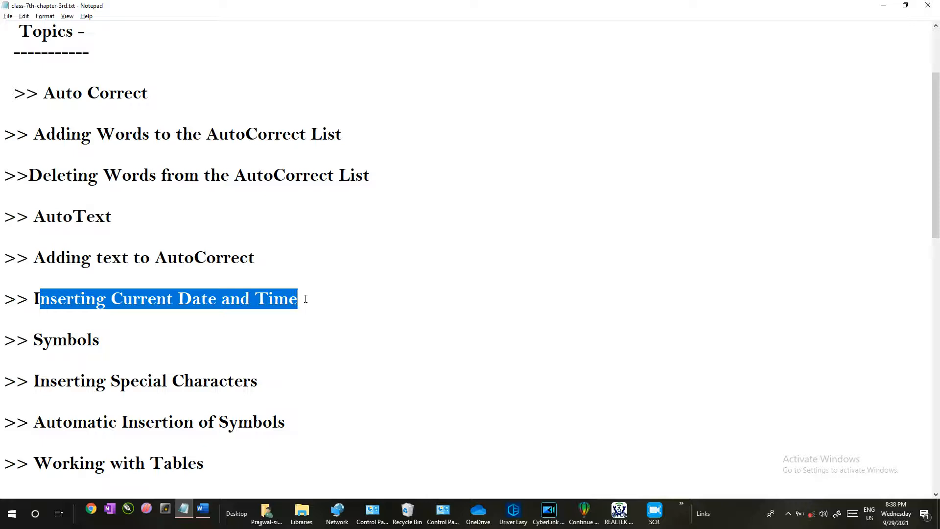
key(alt+Tab)
Delete both inserted AutoText words so the document is empty.
click(363, 169)
key(BackSpace)
key(BackSpace)
key(BackSpace)
key(BackSpace)
key(BackSpace)
key(BackSpace)
key(BackSpace)
key(BackSpace)
key(BackSpace)
key(BackSpace)
key(BackSpace)
key(BackSpace)
key(BackSpace)
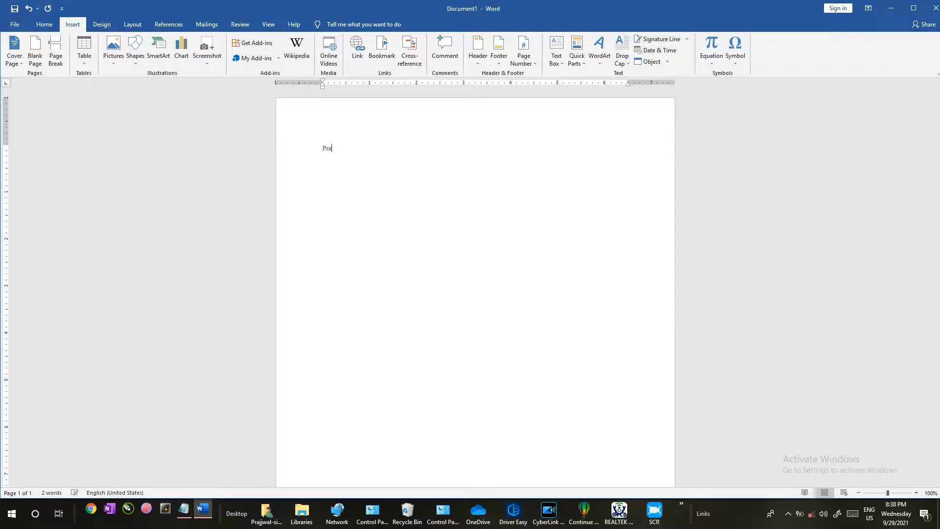
key(BackSpace)
key(BackSpace)
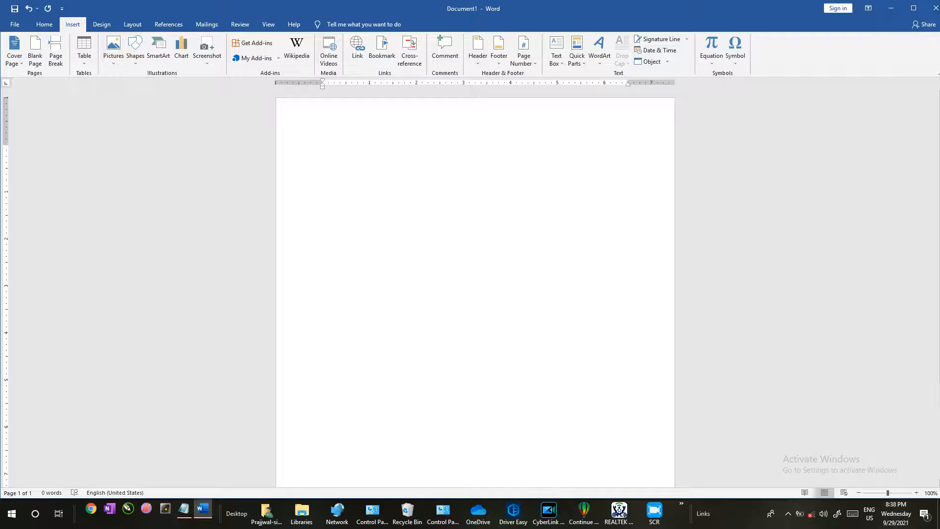
click(789, 513)
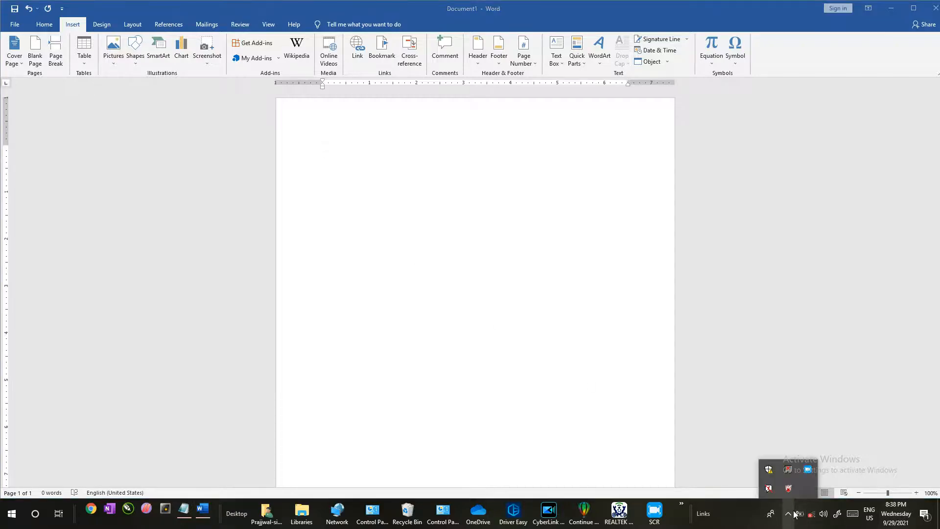
Insert the current date and time in the empty document using the format 9/29/2021 8:39 PM.
click(525, 261)
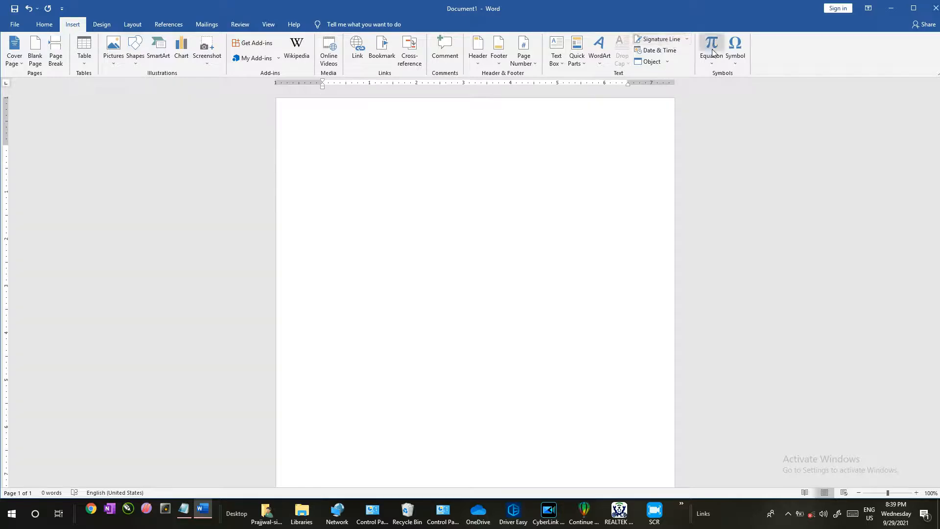
click(666, 51)
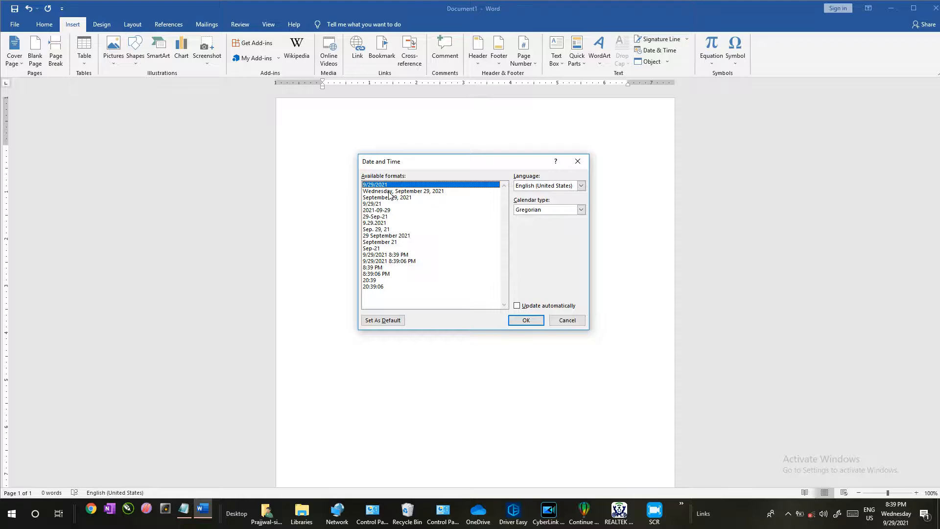
click(388, 256)
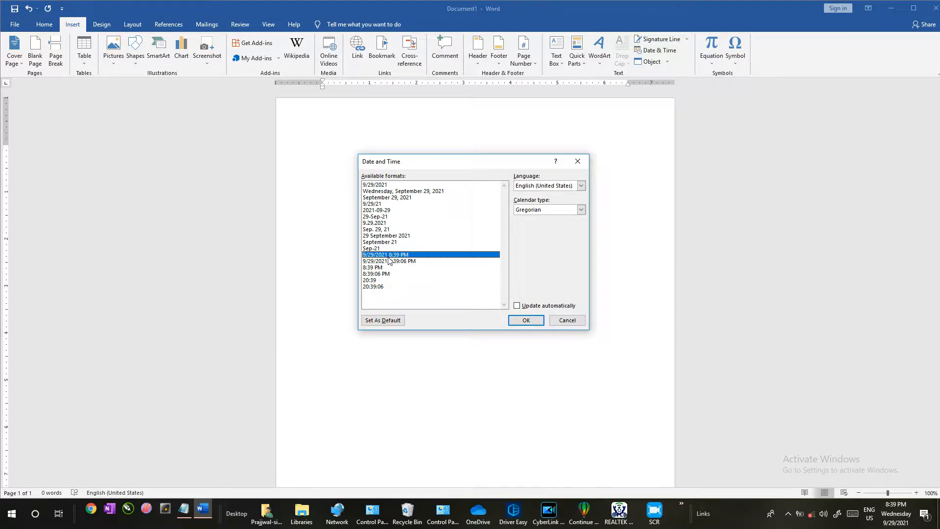
click(516, 322)
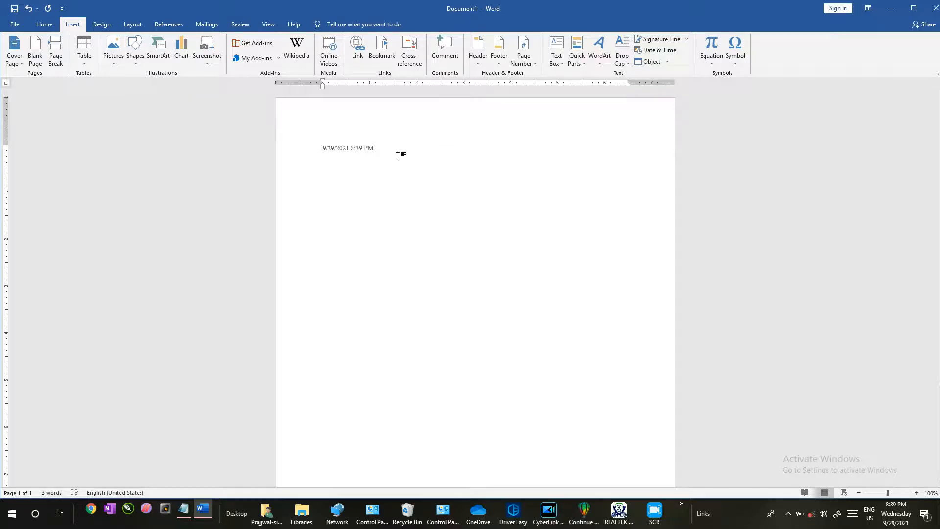
Insert the date and time again on the line below in the format 9/29/2021 8:39 PM, with automatic updating enabled.
drag(391, 154, 292, 168)
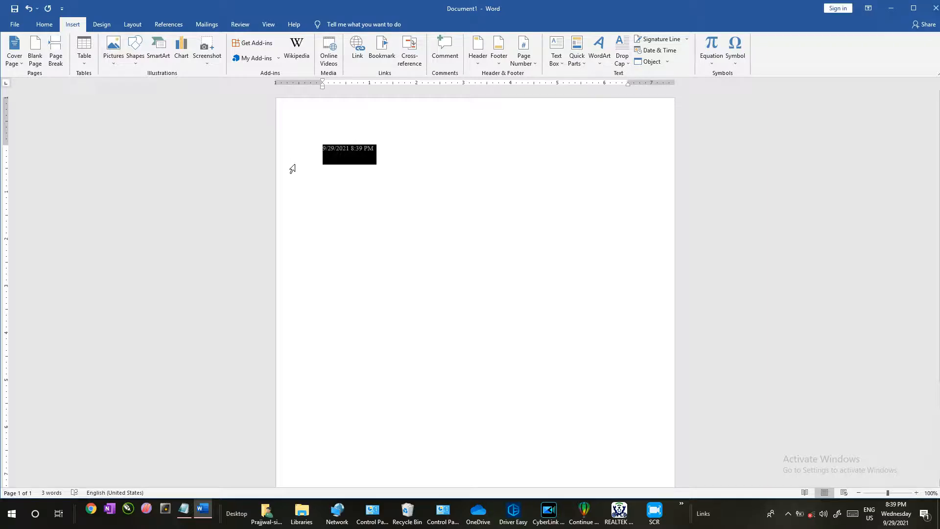
click(426, 175)
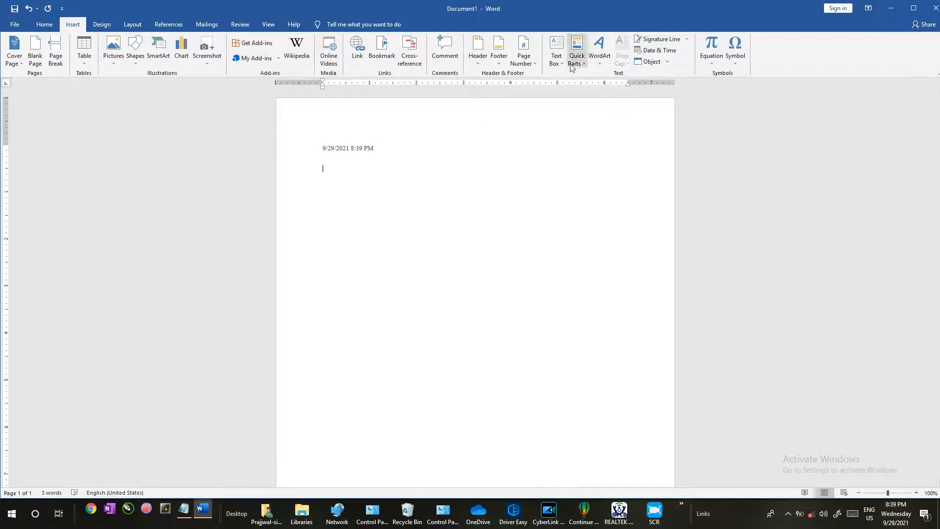
click(651, 53)
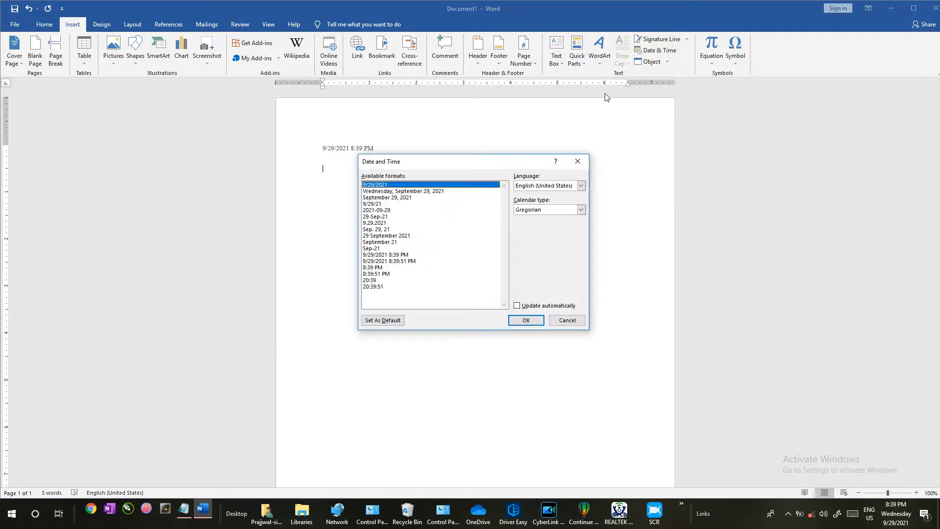
click(397, 254)
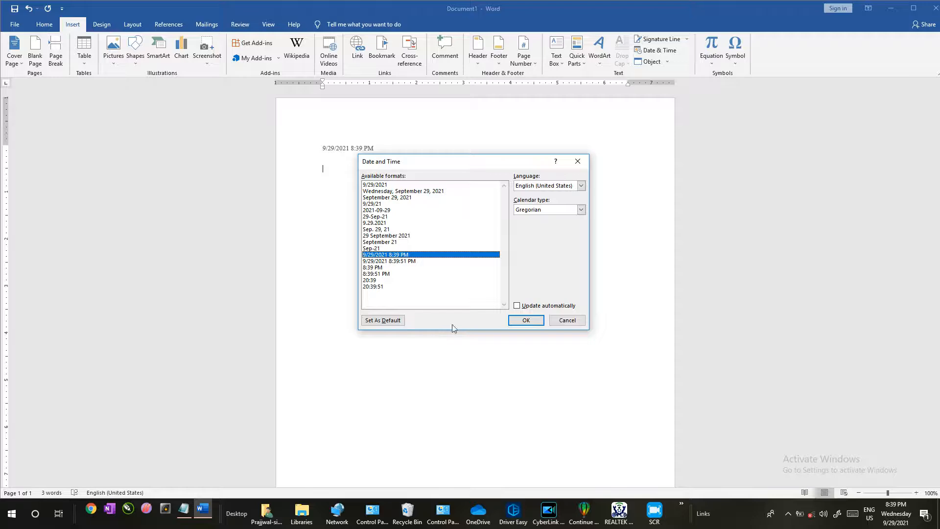
click(517, 306)
click(526, 320)
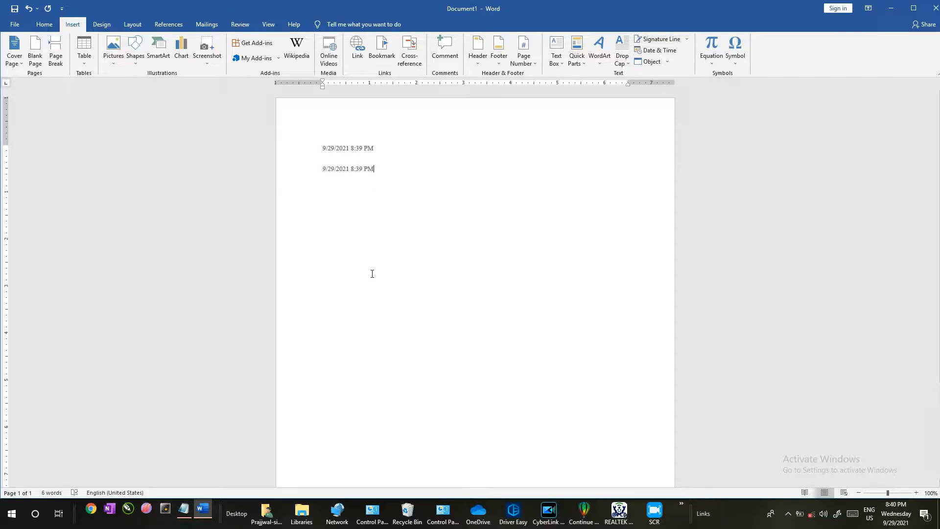
key(Return)
click(385, 168)
Save the document as class-7th-practical in the pinned Documents folder.
key(ctrl+s)
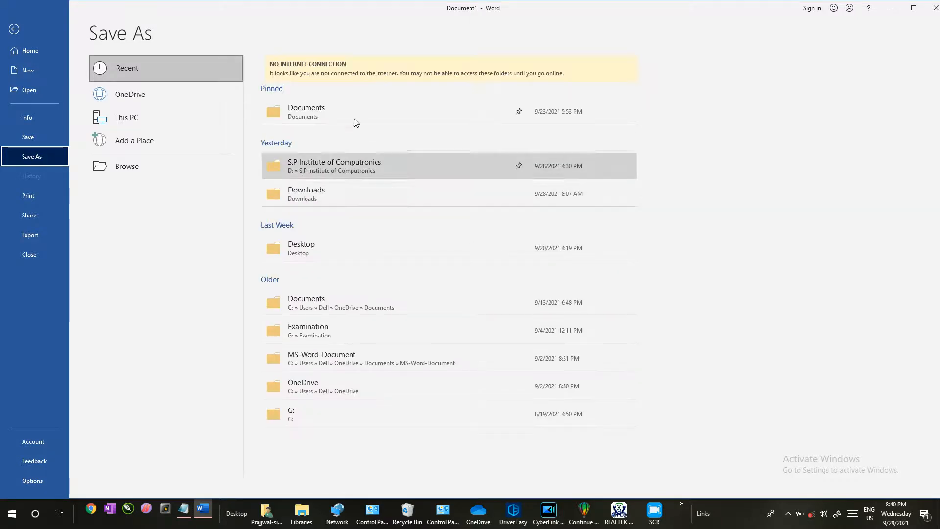
click(354, 118)
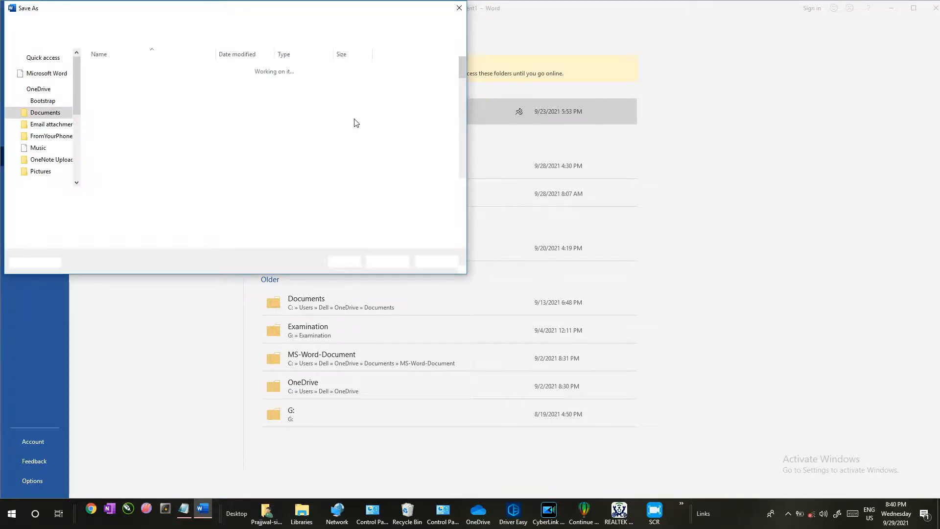
text(class)
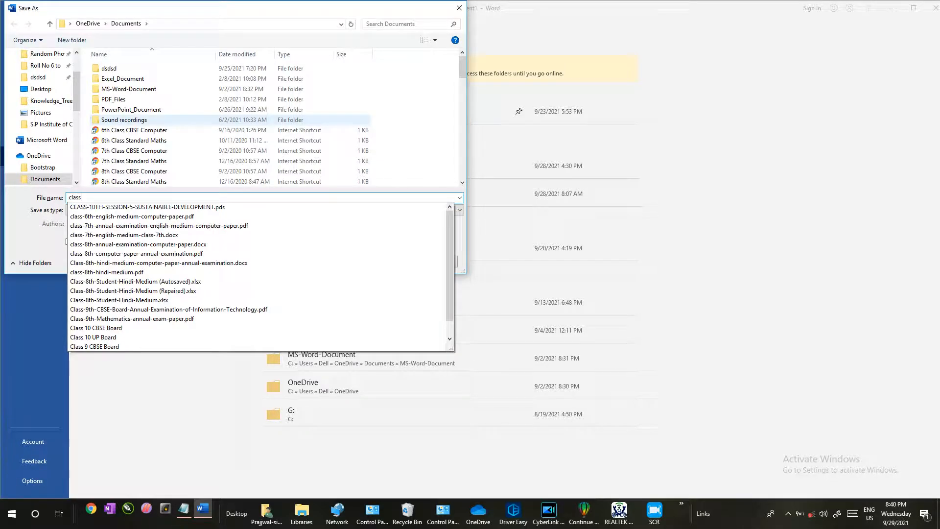
text(-7t)
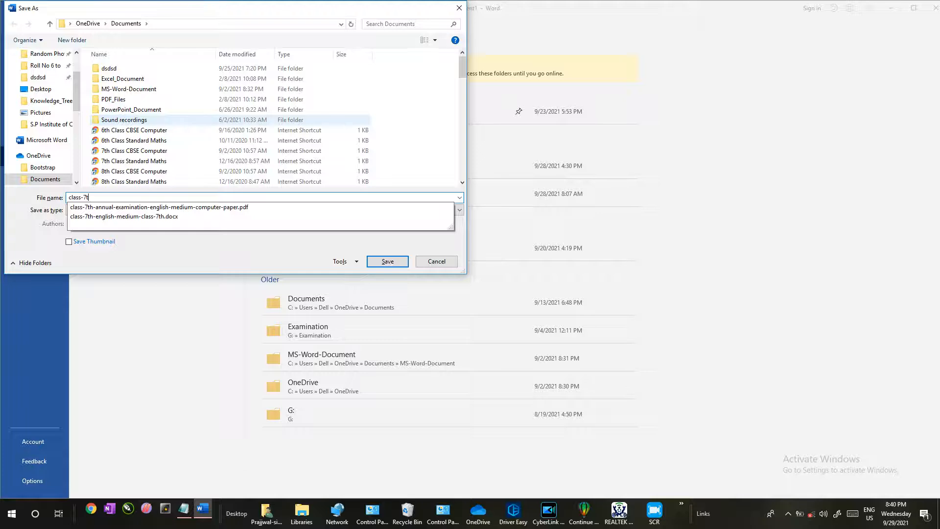
text(h-prac)
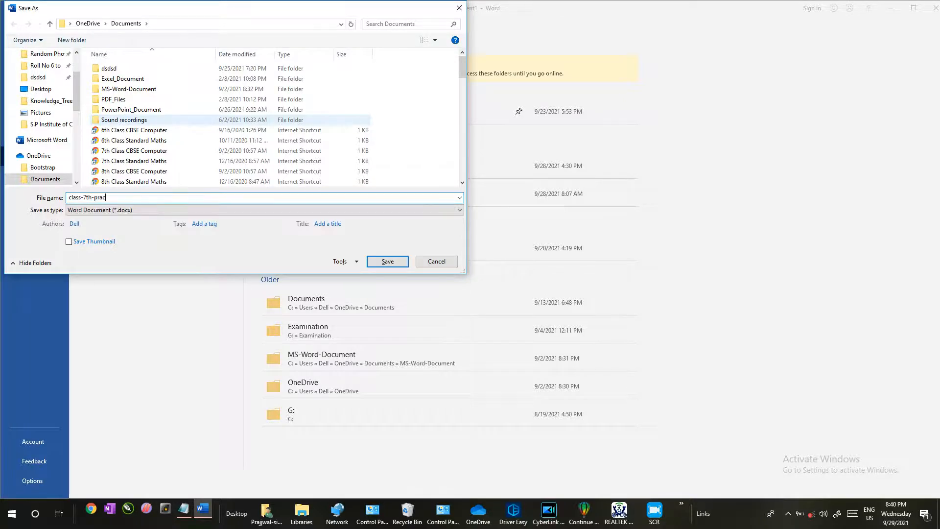
text(tical)
key(Return)
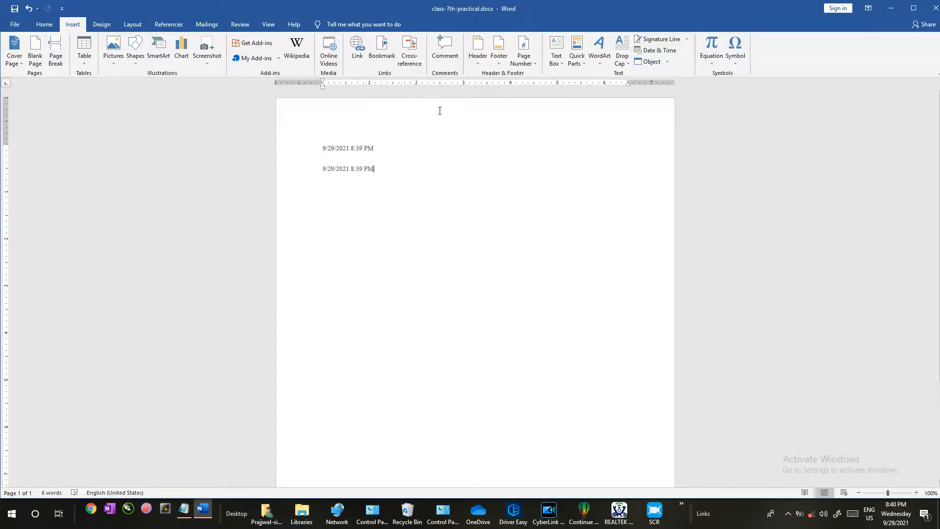
Close the document, relaunch Word with winword, reopen class-7th-practical.docx, and dismiss the default-program prompt and notification bars.
click(937, 13)
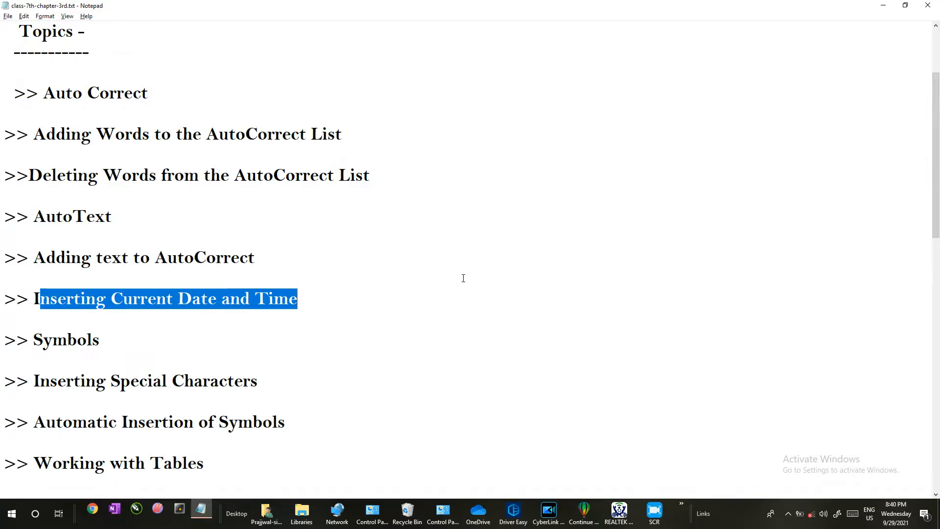
key(super+r)
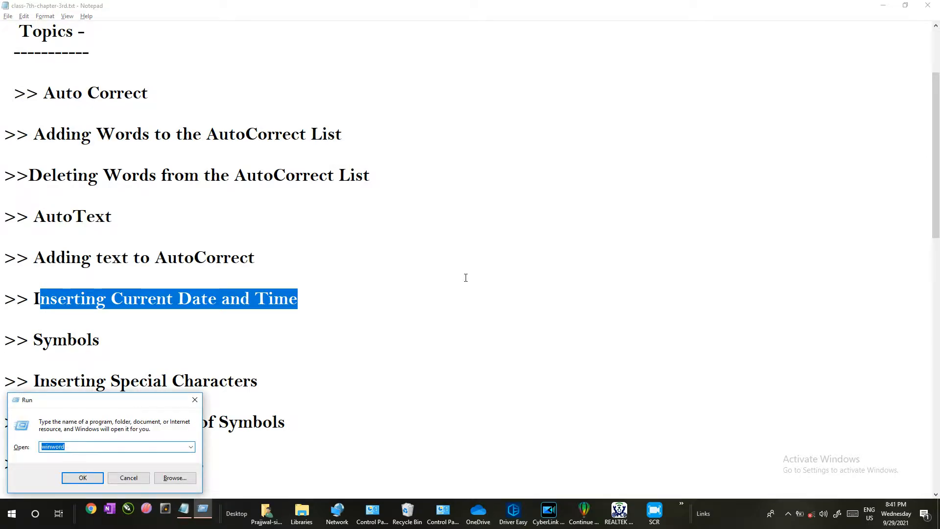
key(Return)
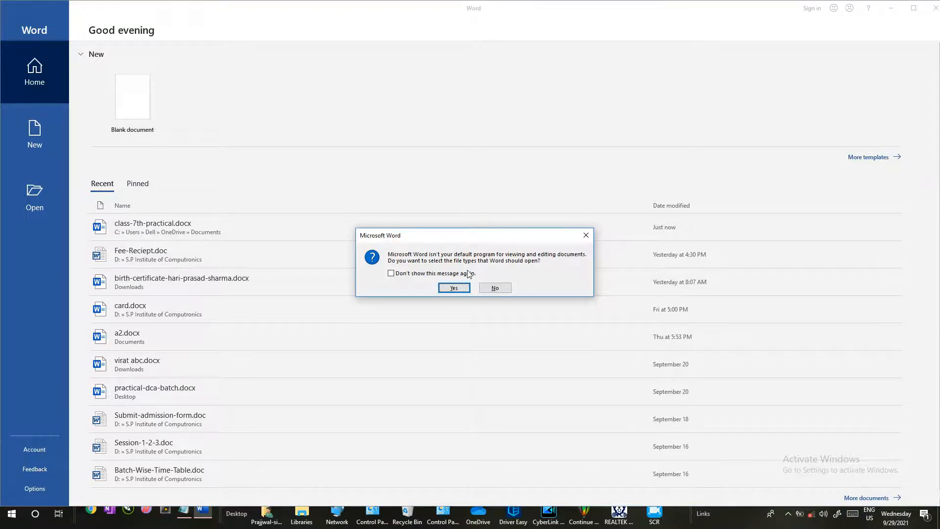
click(498, 288)
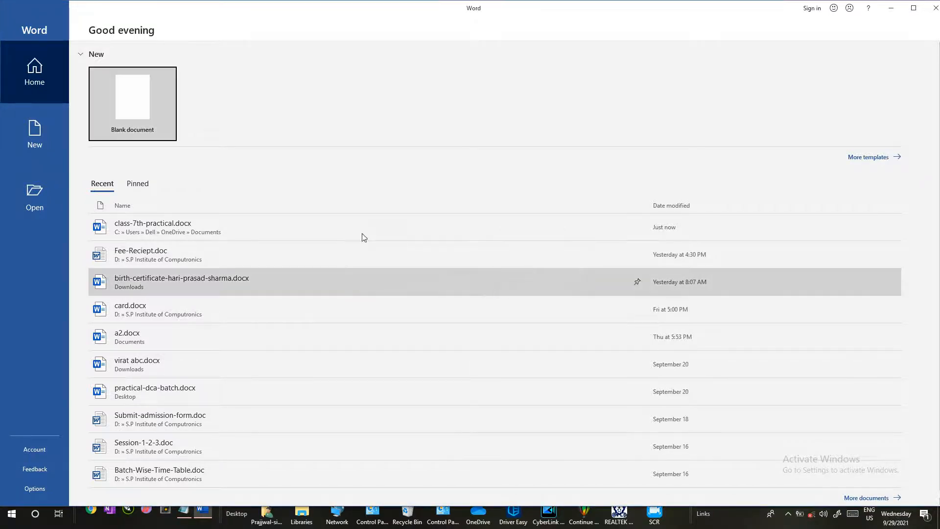
click(262, 221)
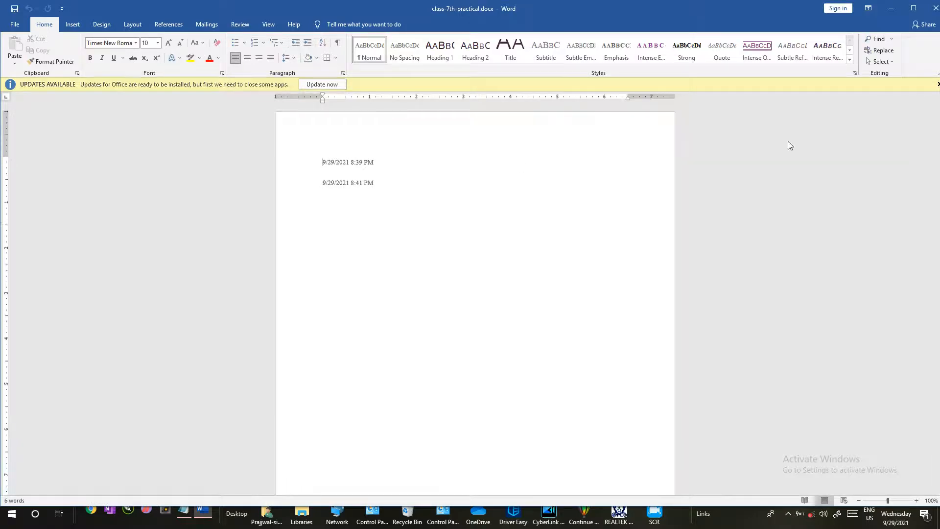
click(937, 84)
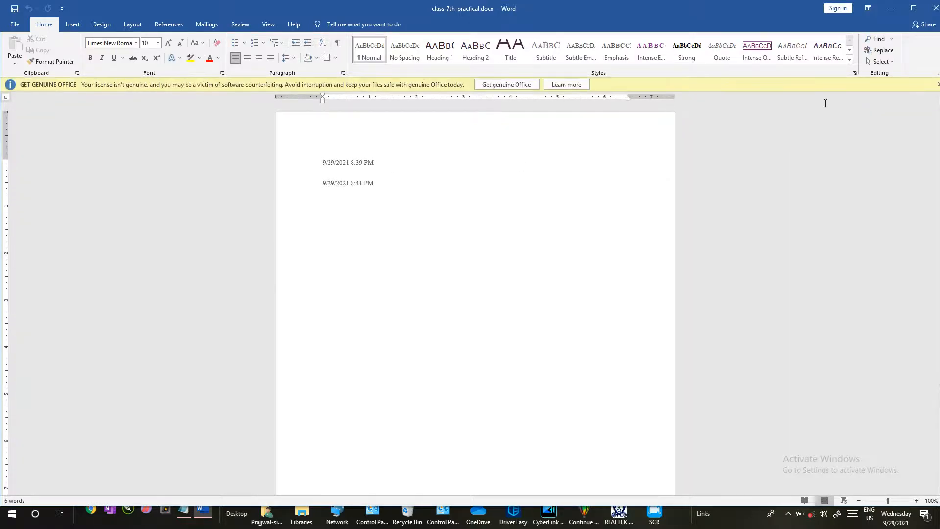
click(937, 85)
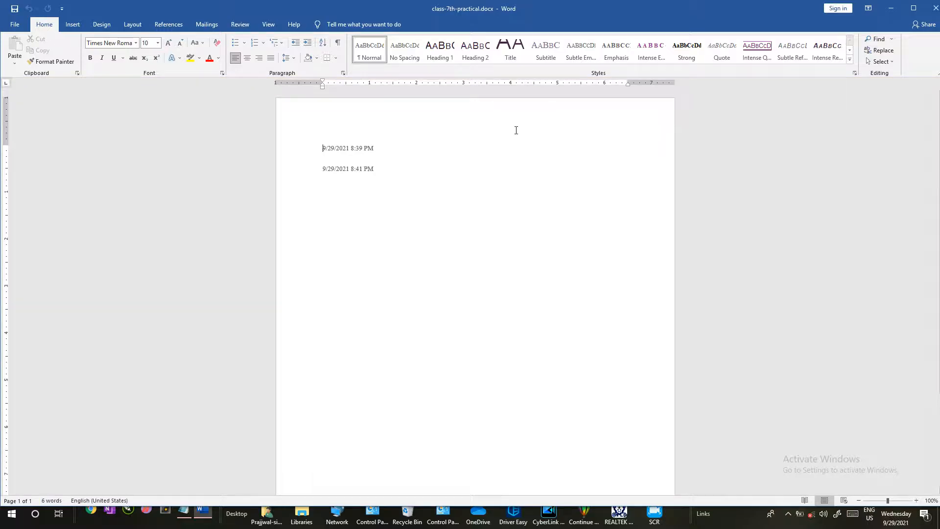
Highlight the topic "Symbols" in the Notepad lesson list, then return to Word.
click(184, 513)
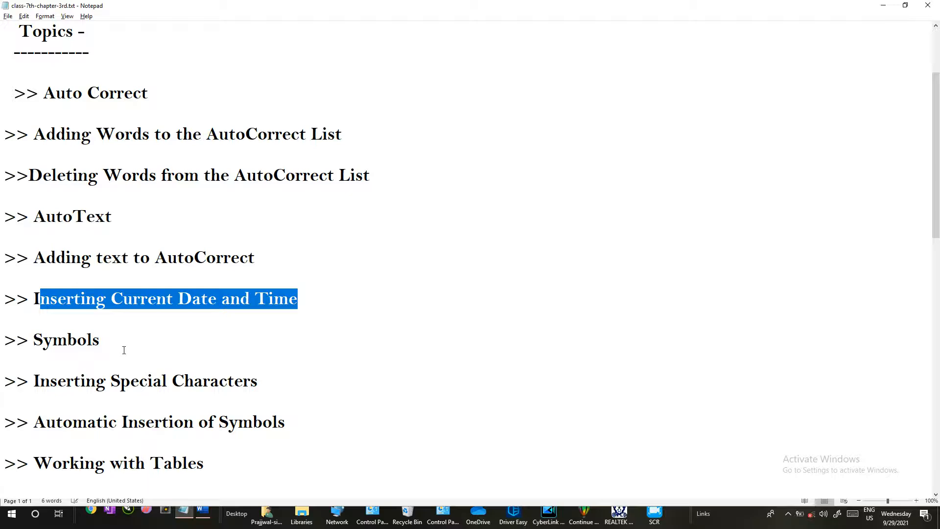
drag(124, 350, 26, 348)
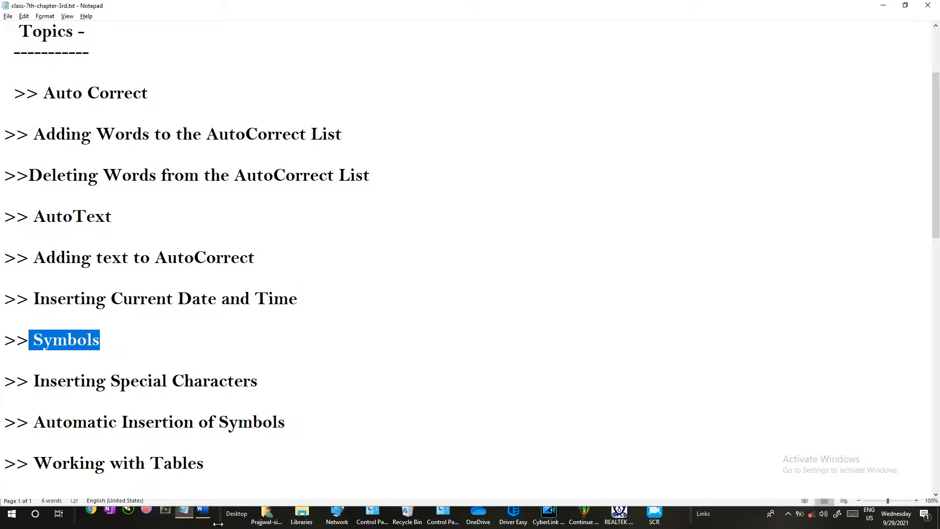
click(905, 5)
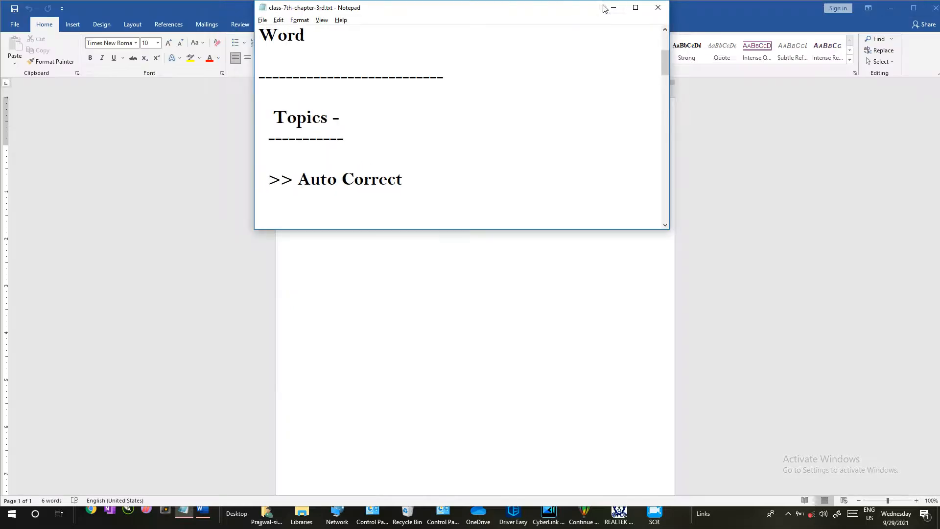
click(635, 8)
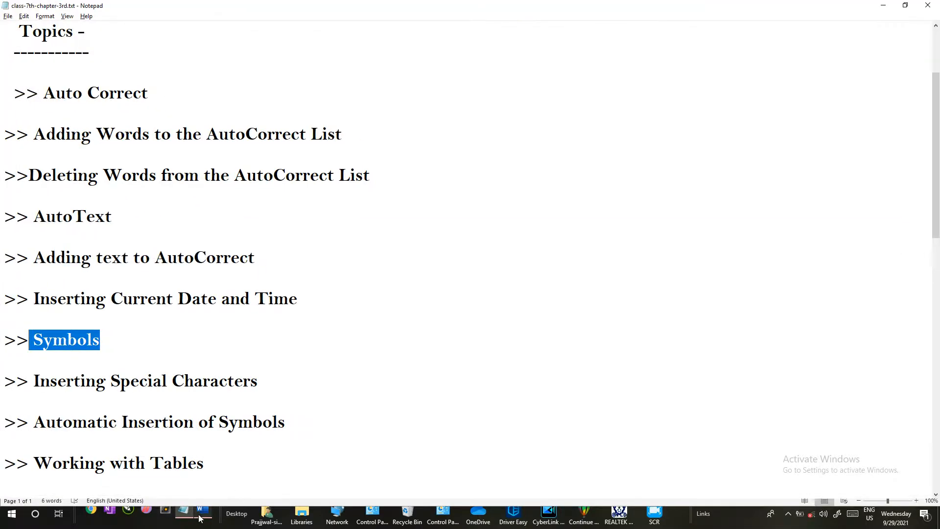
click(204, 513)
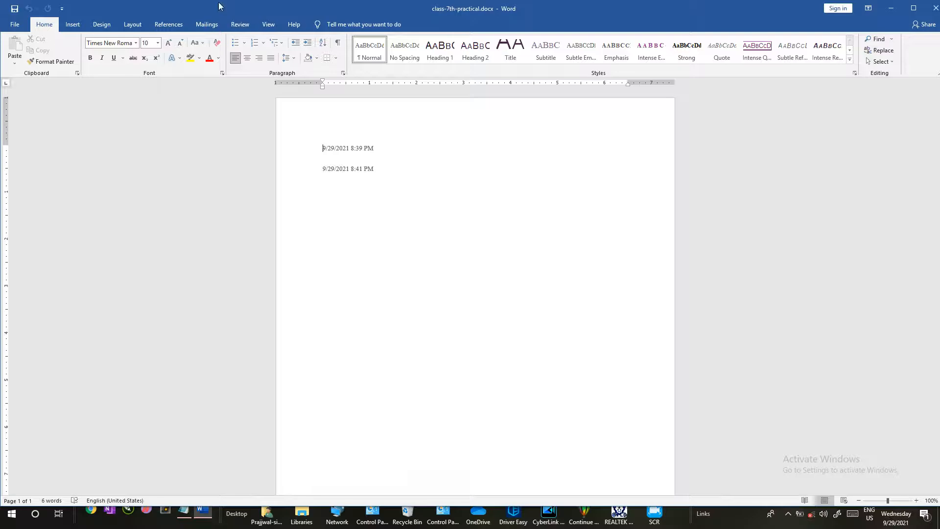
Insert the copyright symbol © in front of the first date.
click(73, 24)
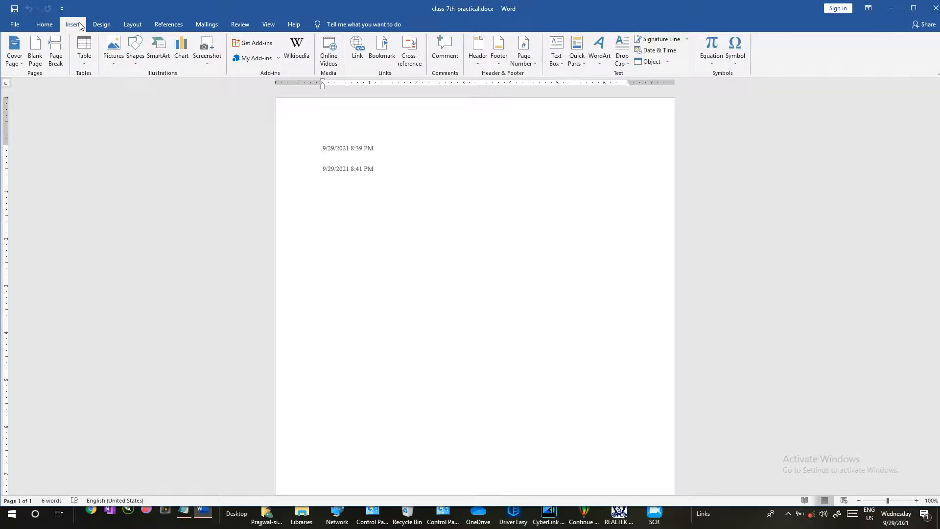
click(743, 66)
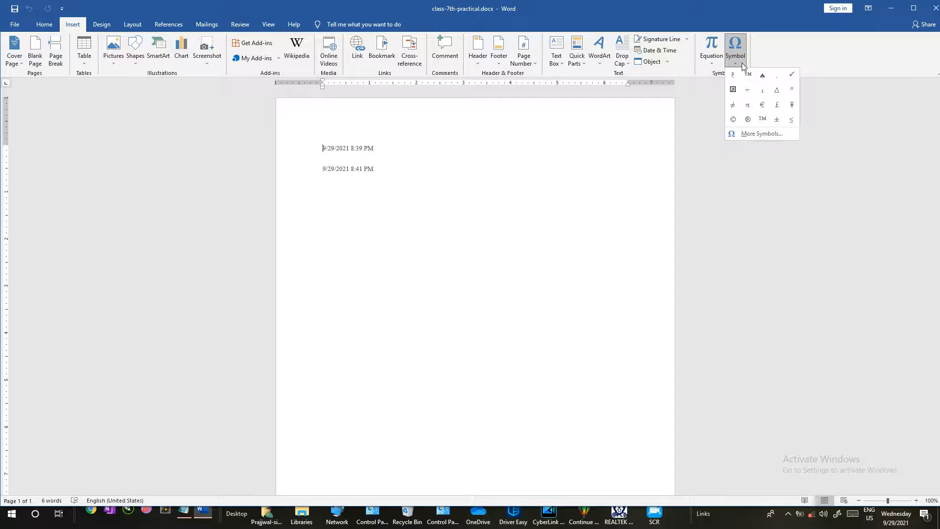
click(736, 122)
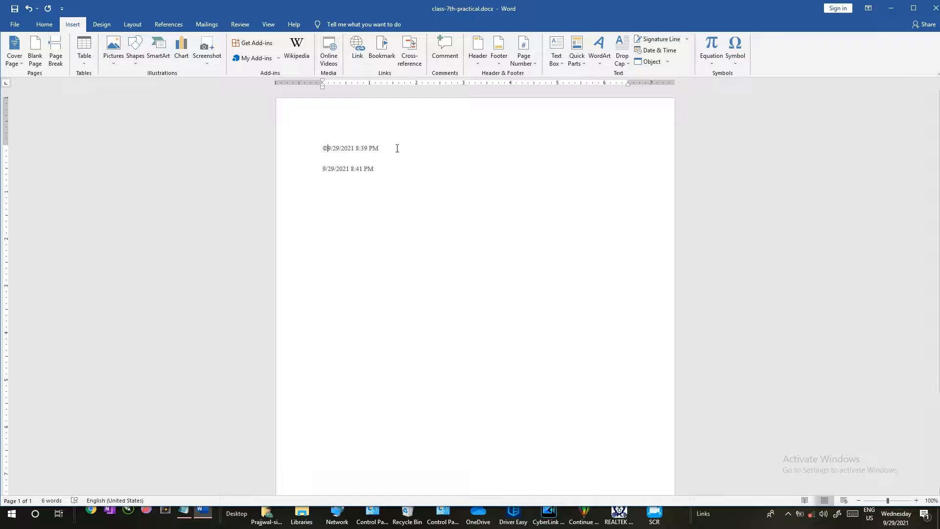
Add four new lines below the second date and enlarge the font size to 26 on the last one.
key(Return)
key(Return)
key(Return)
key(Return)
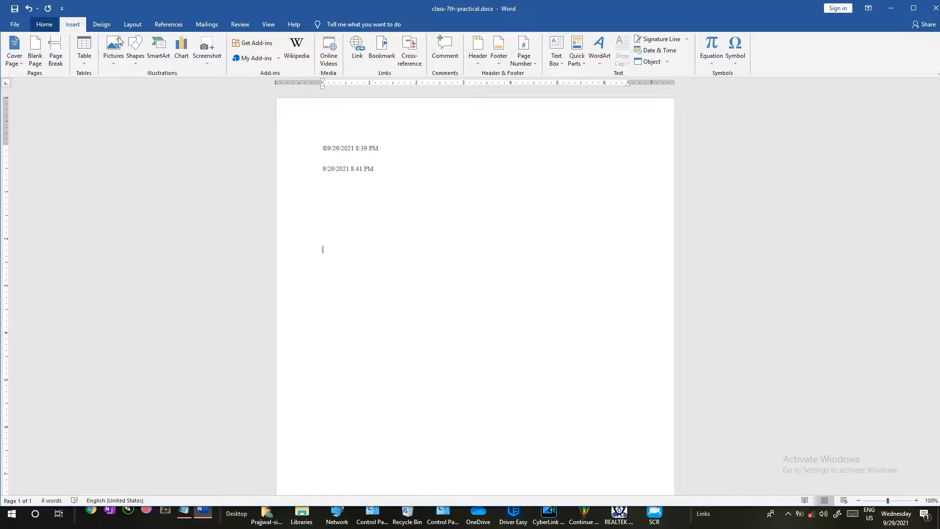
click(43, 24)
double_click(168, 43)
double_click(168, 43)
double_click(168, 43)
double_click(168, 43)
click(168, 43)
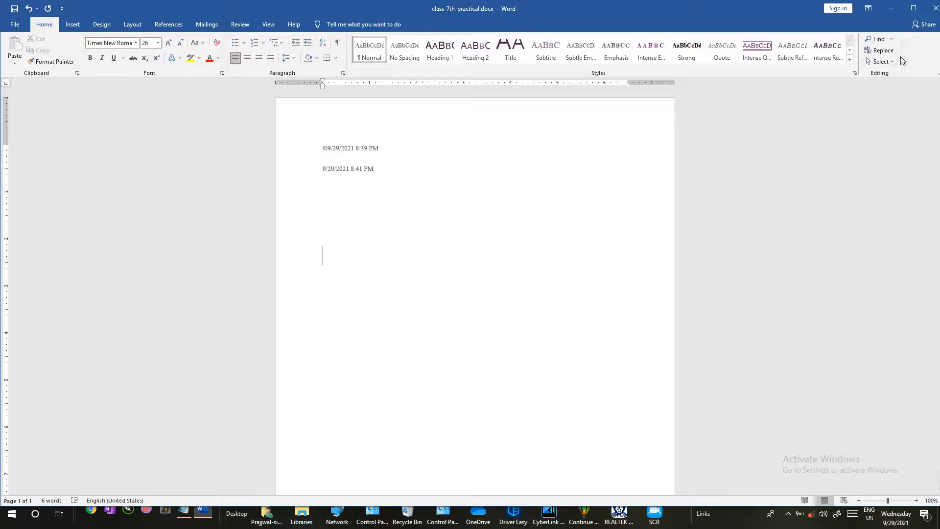
Insert the boxed X symbol on the enlarged line below the dates.
click(72, 24)
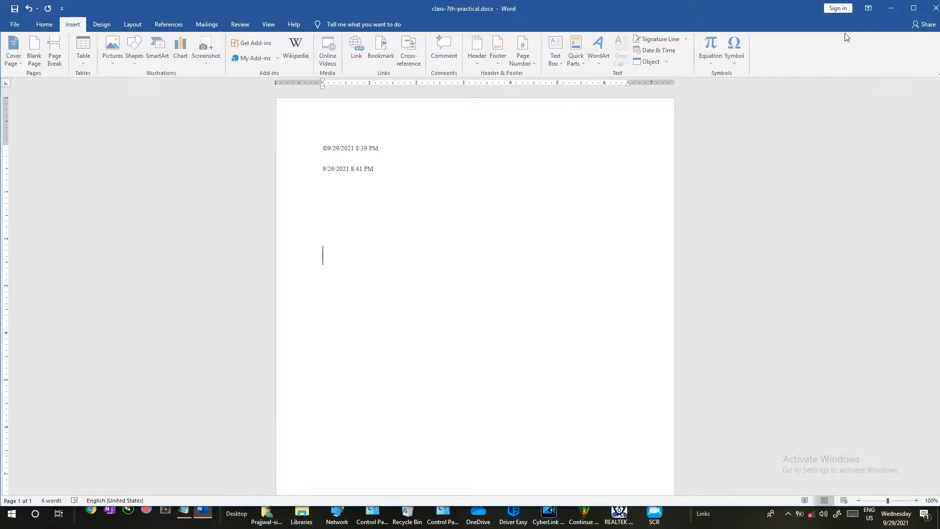
click(735, 49)
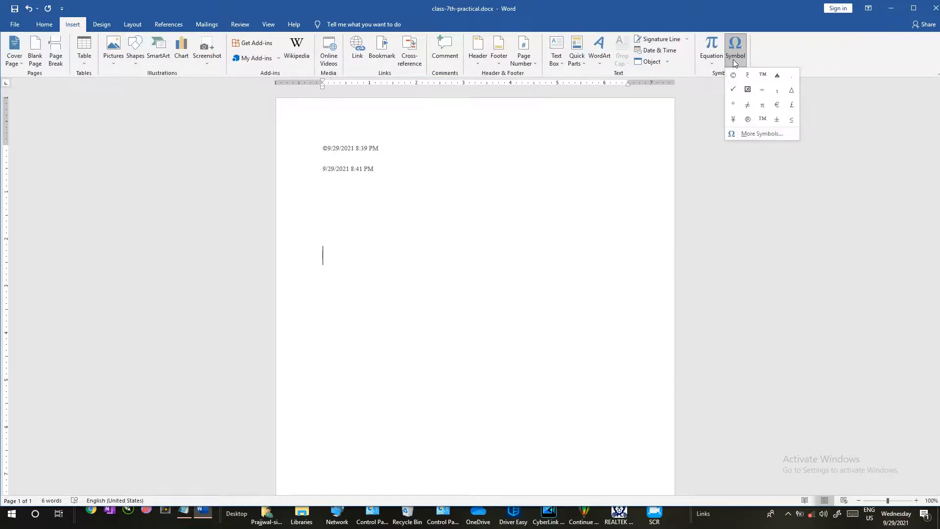
click(748, 90)
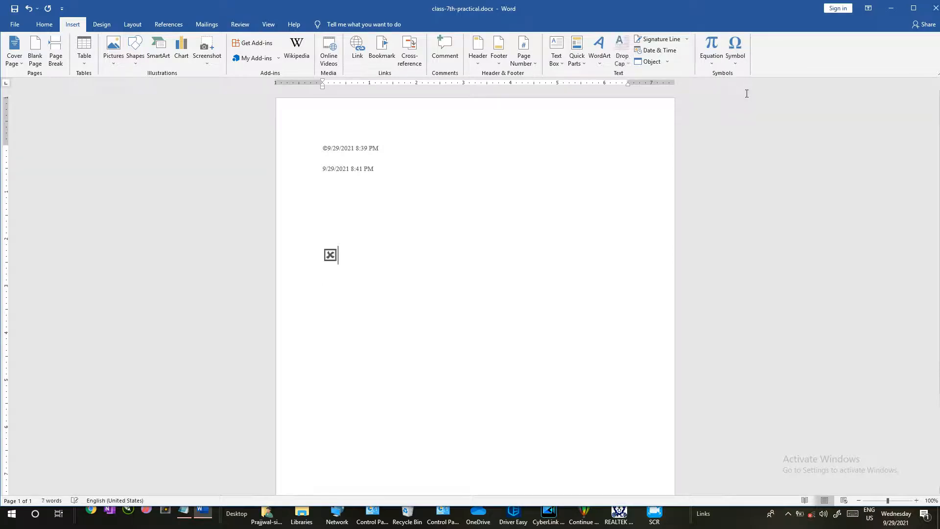
Insert the check mark symbol right after the boxed X.
click(734, 63)
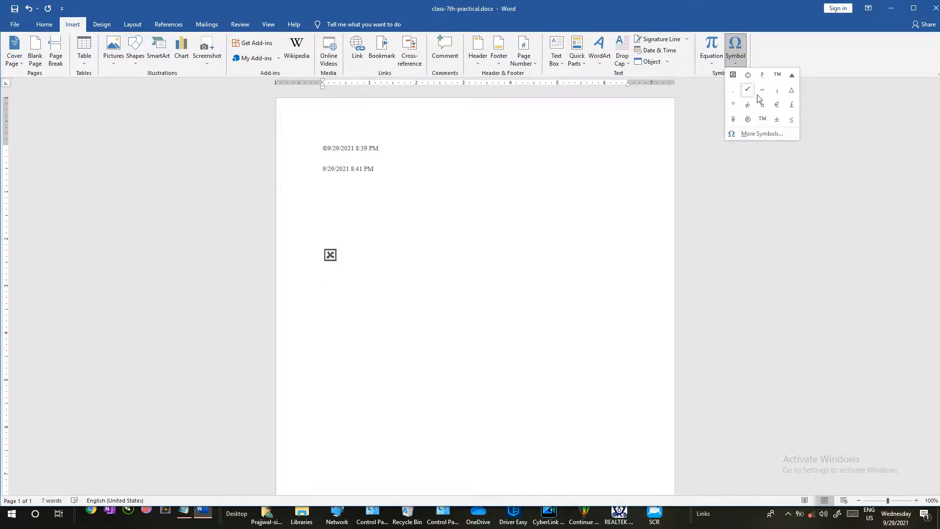
click(747, 90)
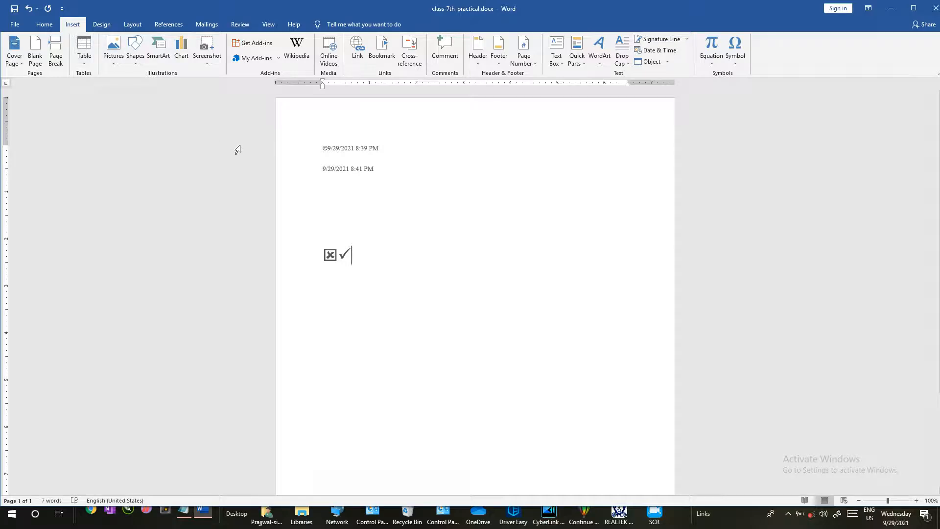
Highlight the topic "Inserting Special Characters" in the Notepad lesson list, then return to Word.
click(191, 514)
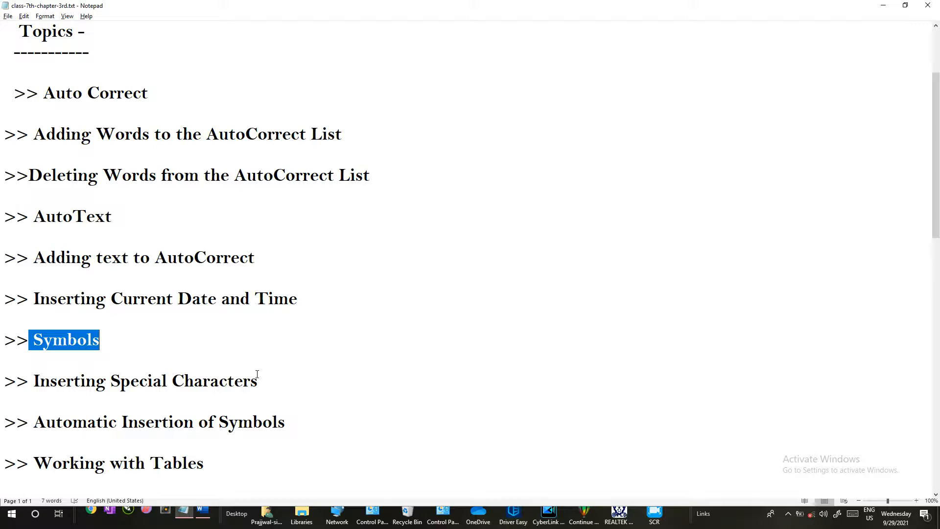
drag(31, 381, 268, 380)
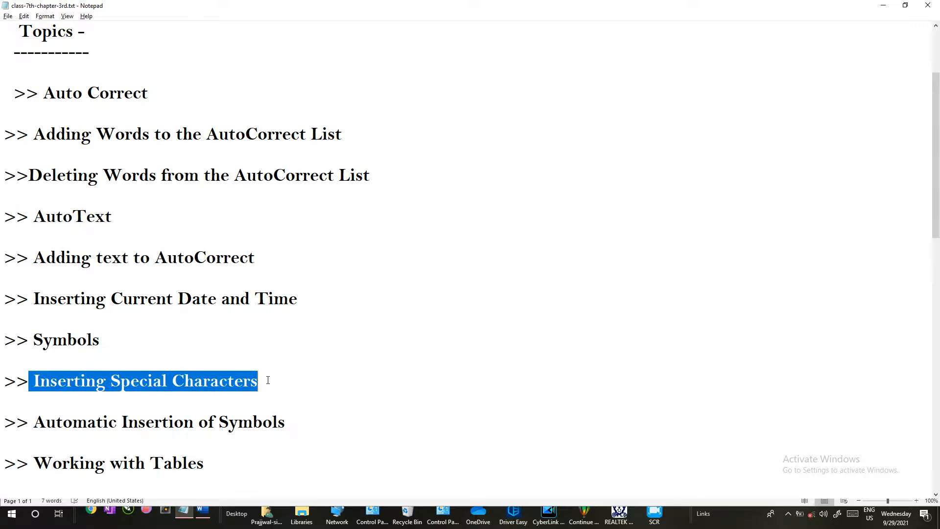
click(202, 512)
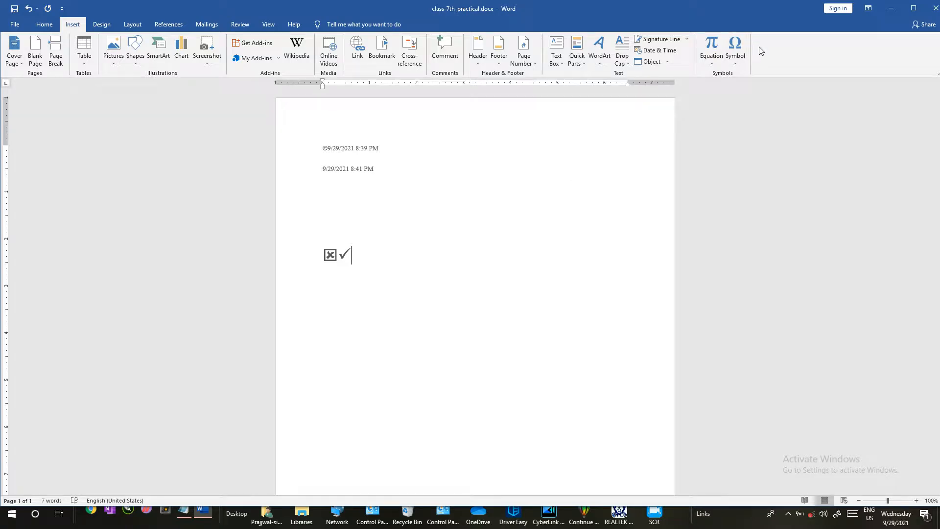
Look up the Copyright special character and its (c) and (r) AutoCorrect entries, then leave the symbol settings.
click(738, 61)
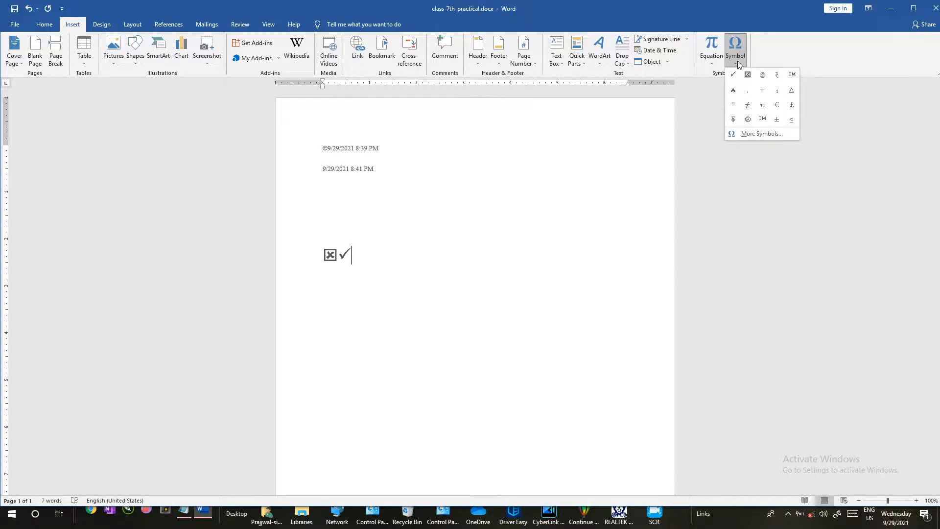
click(747, 133)
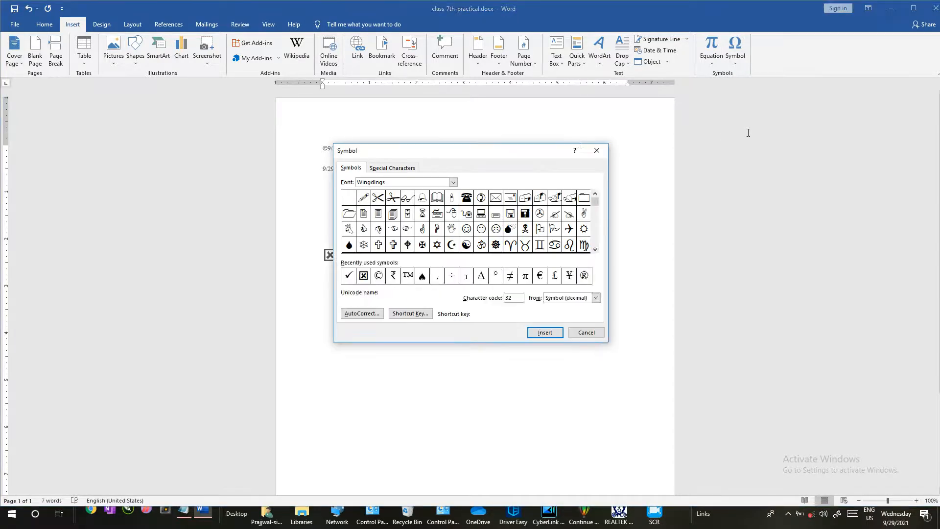
click(384, 169)
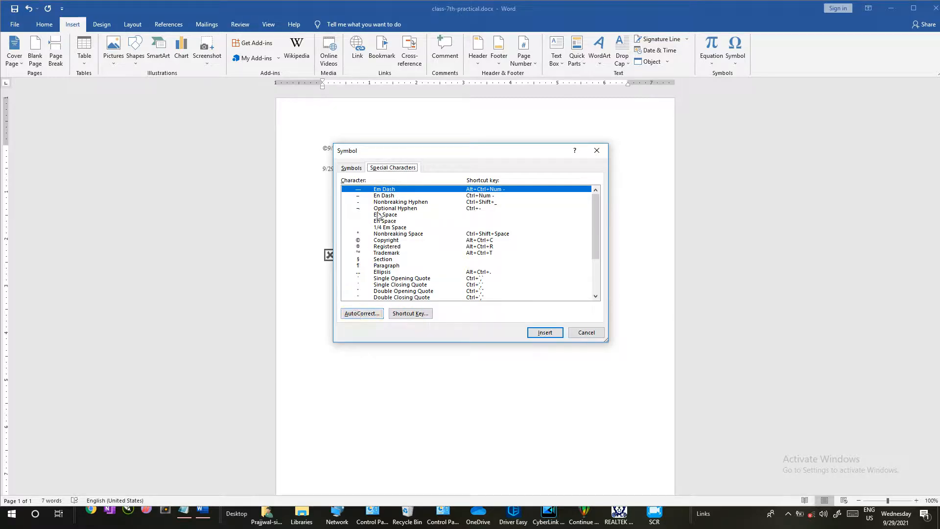
click(360, 241)
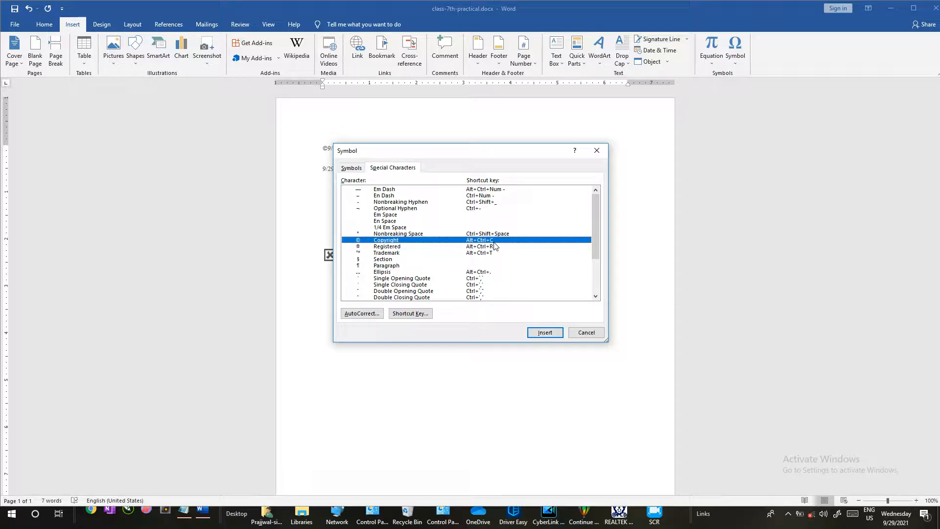
click(380, 316)
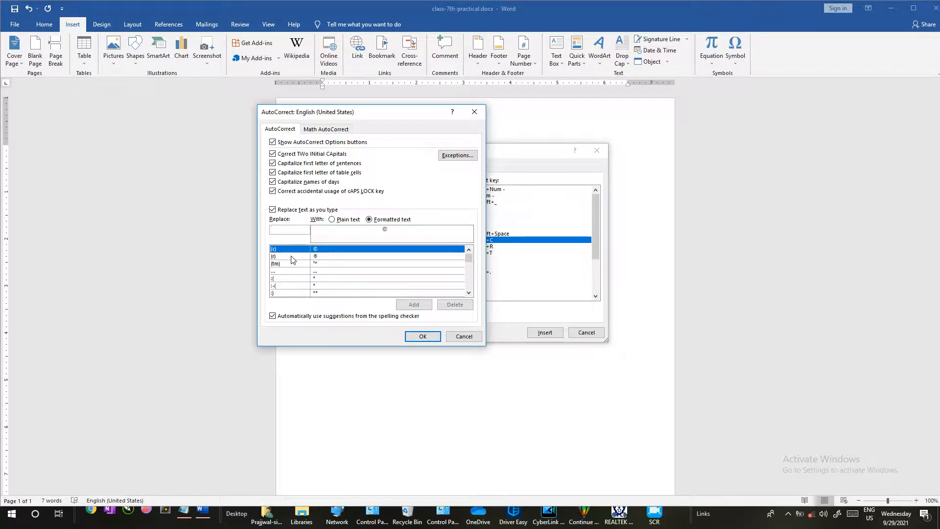
click(292, 257)
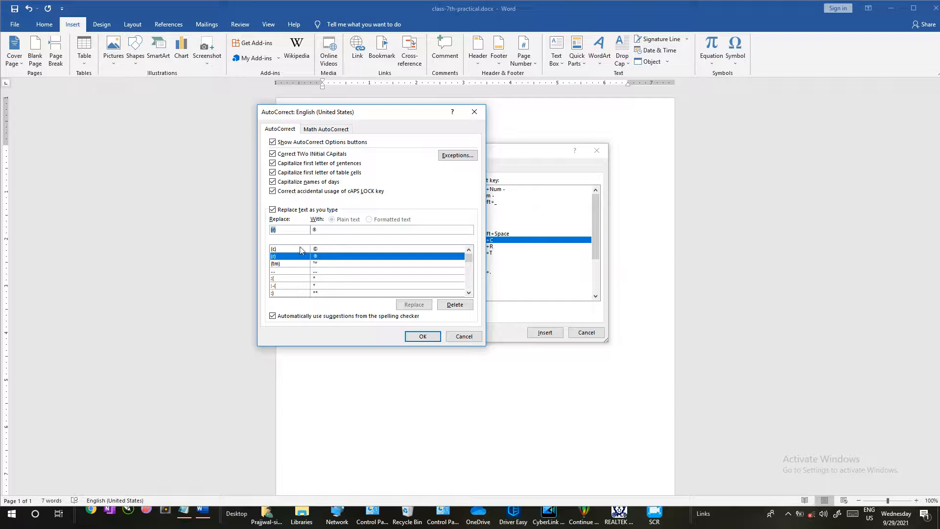
click(301, 251)
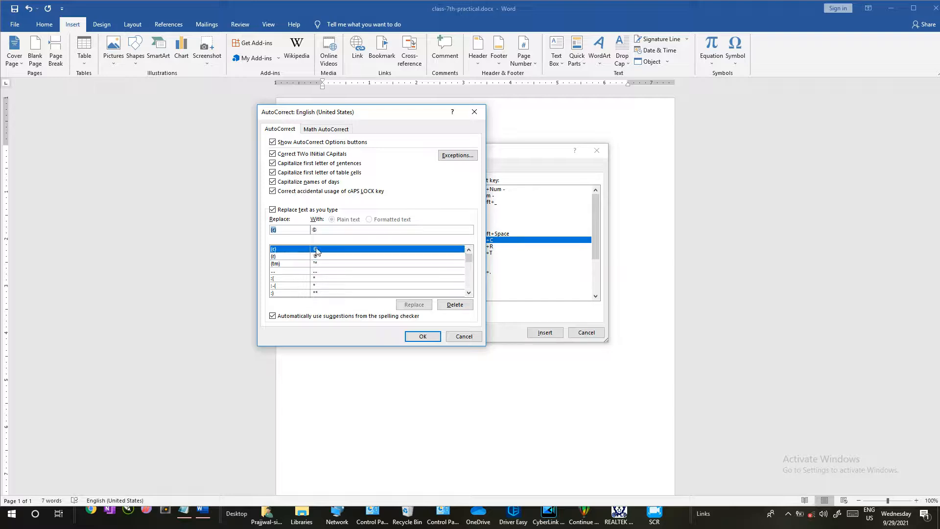
click(423, 336)
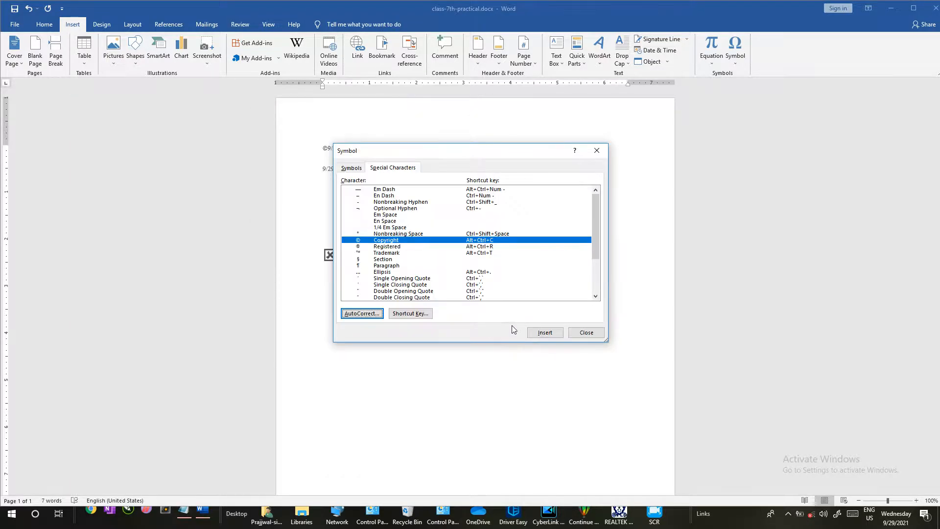
click(587, 333)
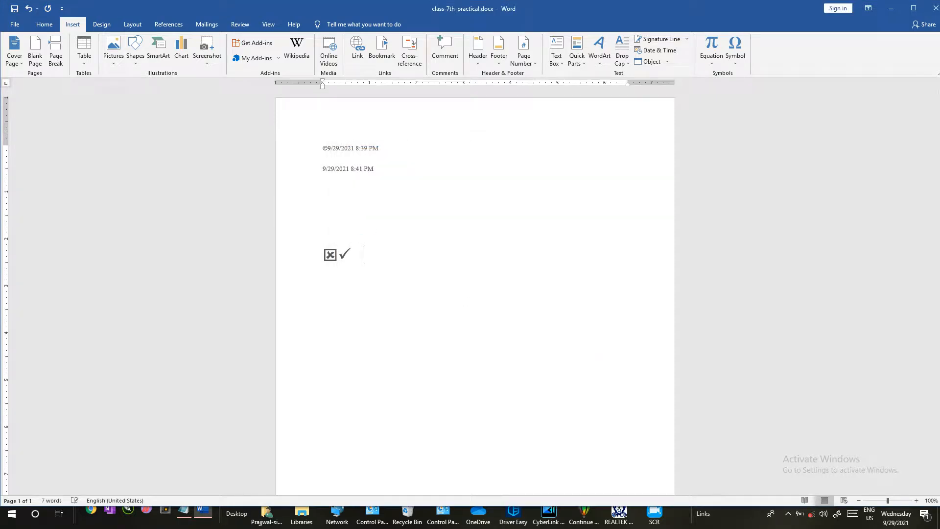
Use AutoCorrect to produce © from (c) after the check mark and ® from (r) on a new line.
text((c))
text((r)
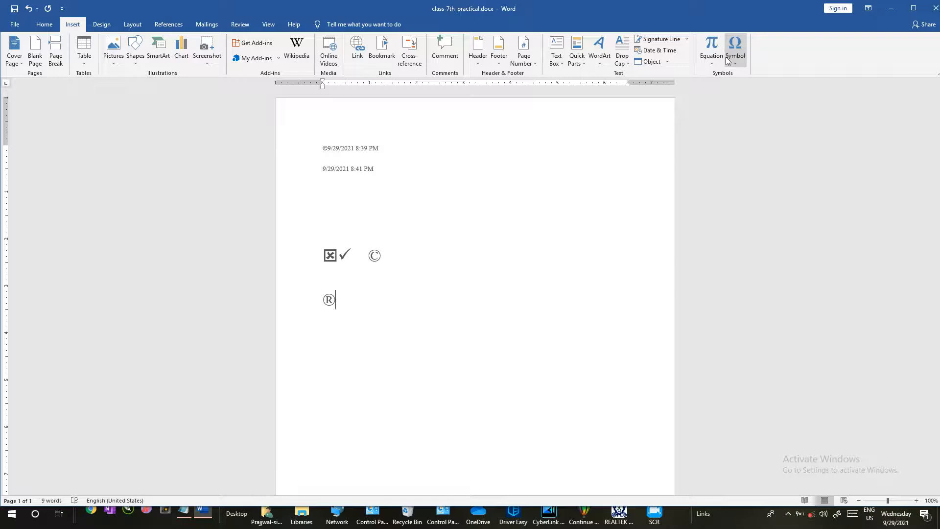
Insert the Wingdings water drop symbol, character code 83, directly after the ® sign.
click(735, 49)
click(751, 133)
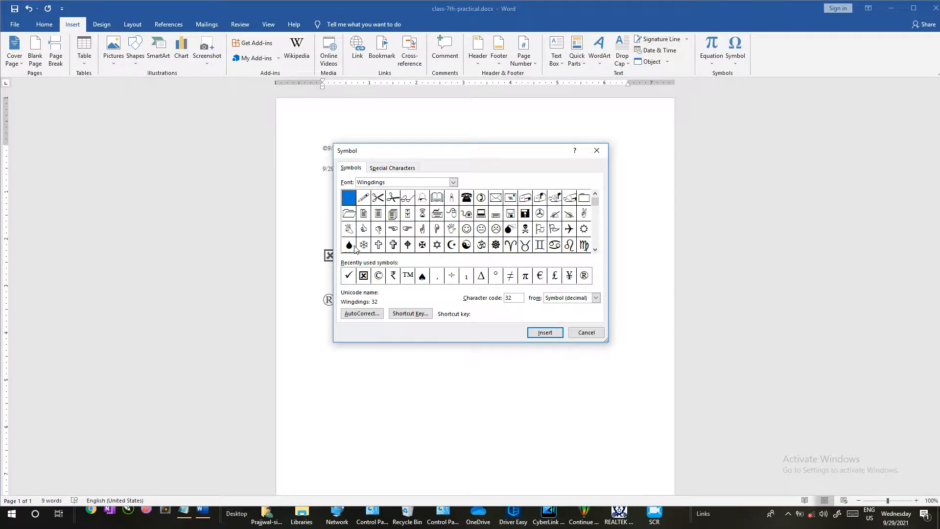
click(349, 245)
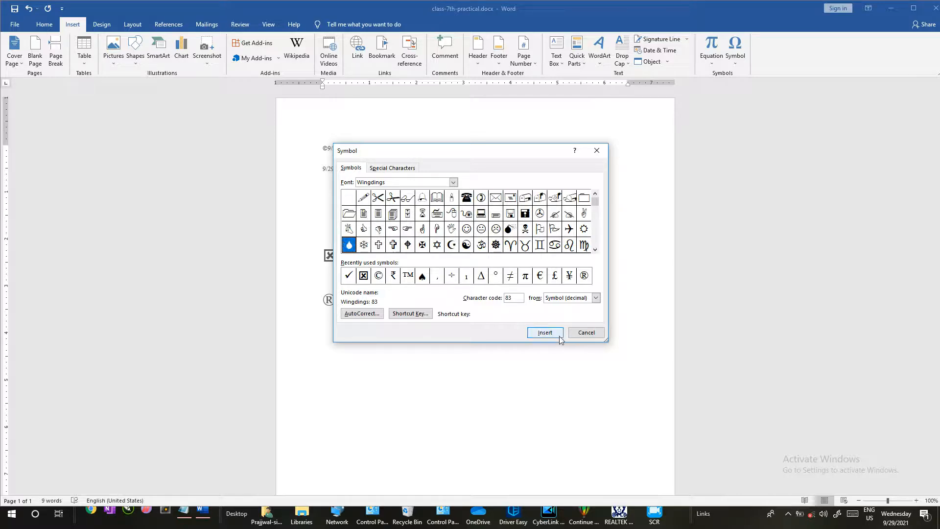
click(543, 333)
click(596, 151)
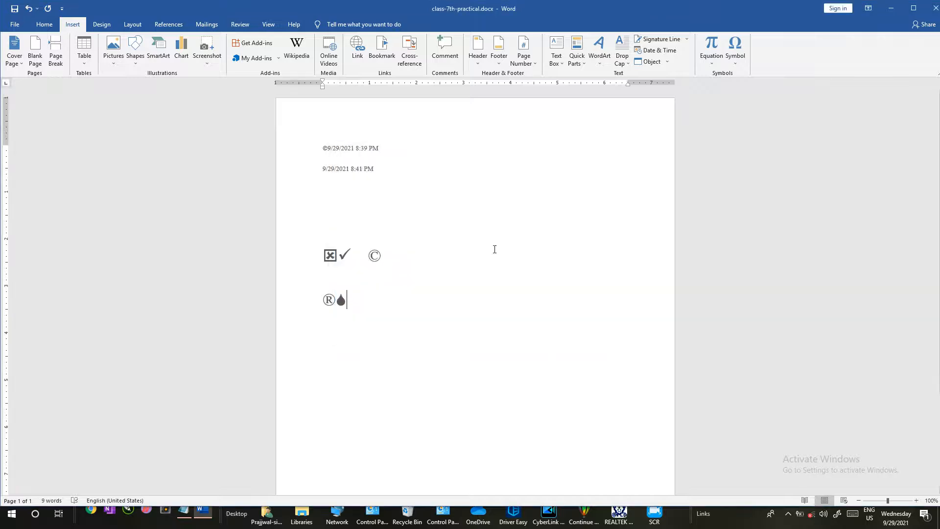
Change the font color of the drop symbol to red.
drag(340, 299, 350, 300)
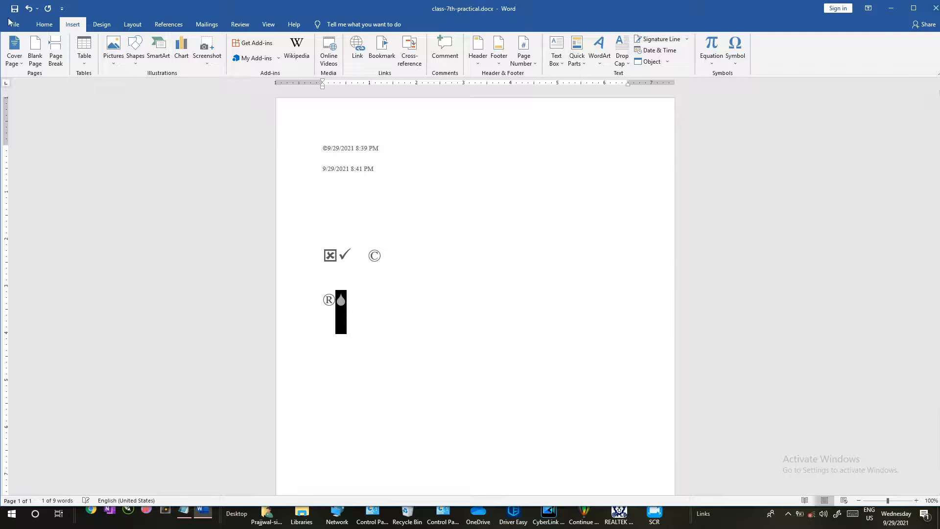
click(43, 25)
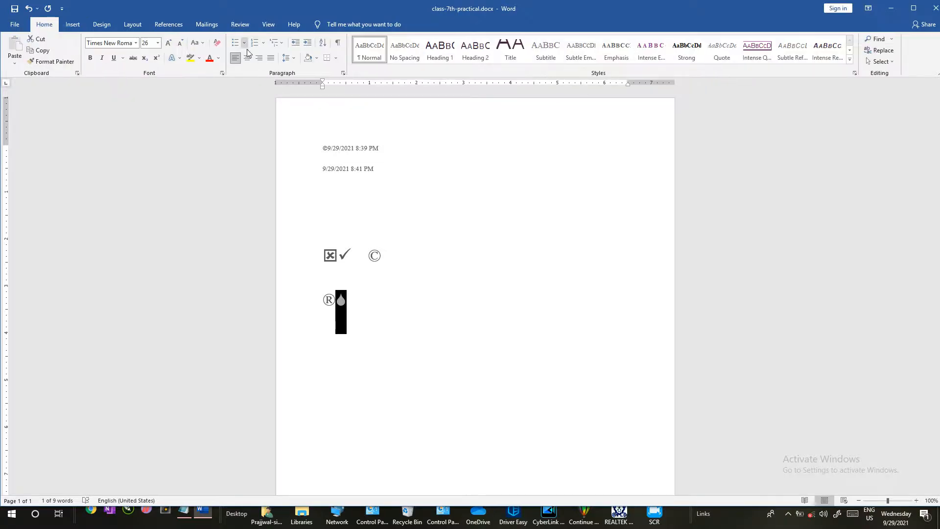
click(377, 325)
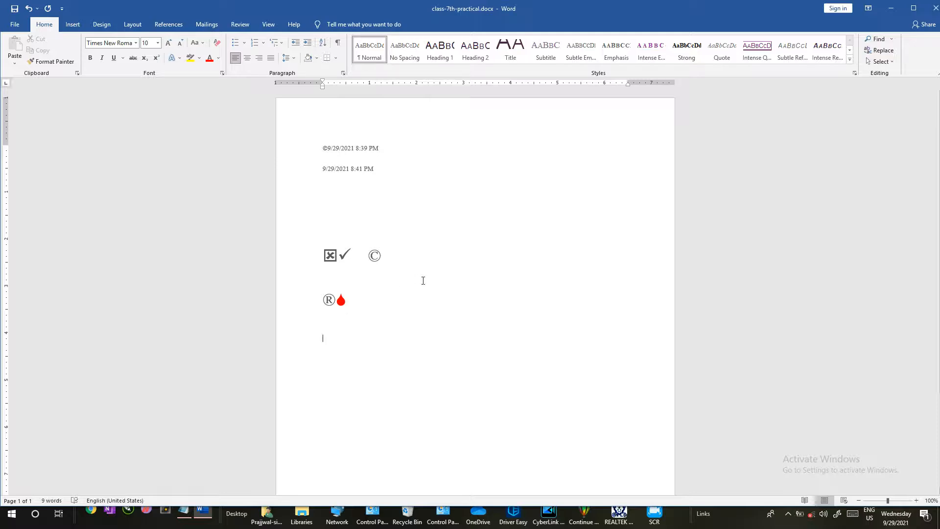
Enlarge the red drop symbol to font size 72.
drag(358, 301, 337, 301)
click(167, 43)
click(168, 43)
click(168, 43)
click(168, 43)
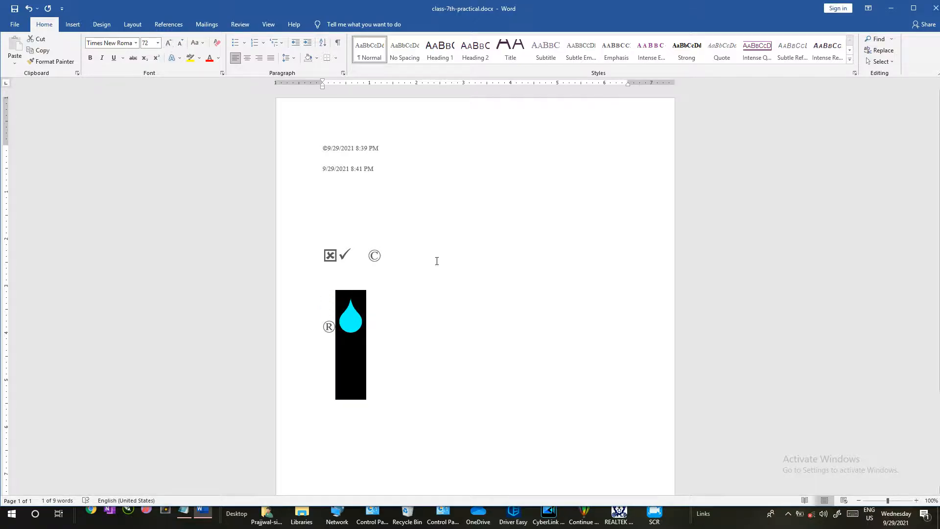
click(420, 302)
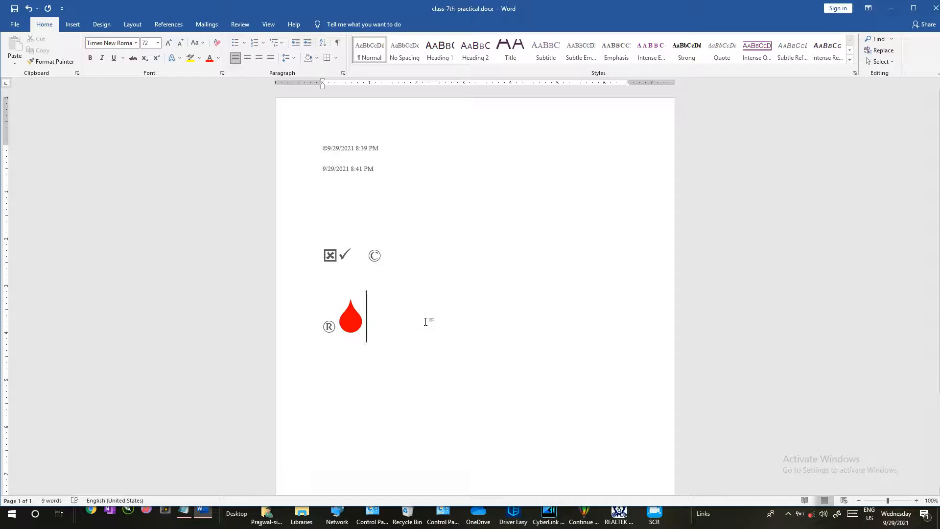
Highlight the topic "Automatic Insertion of Symbols" in the Notepad lesson list, then return to Word.
click(184, 513)
click(288, 437)
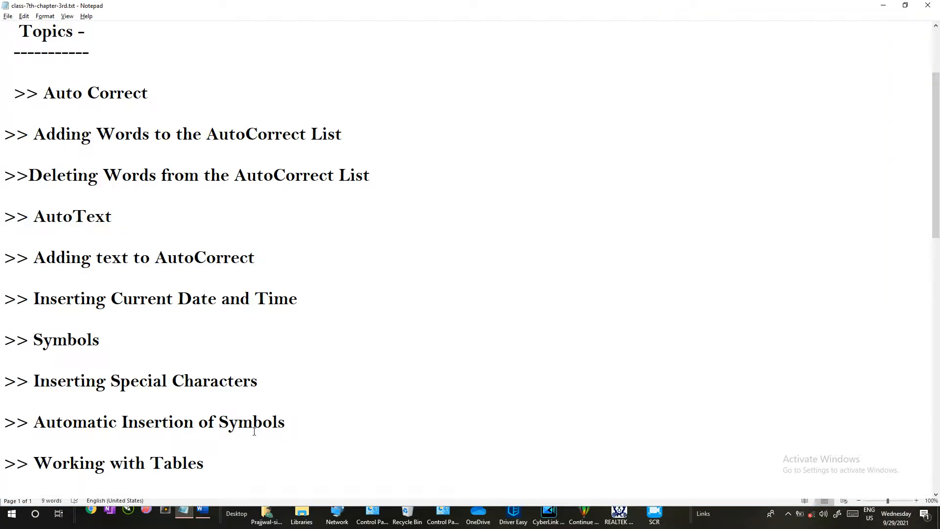
drag(288, 437, 36, 430)
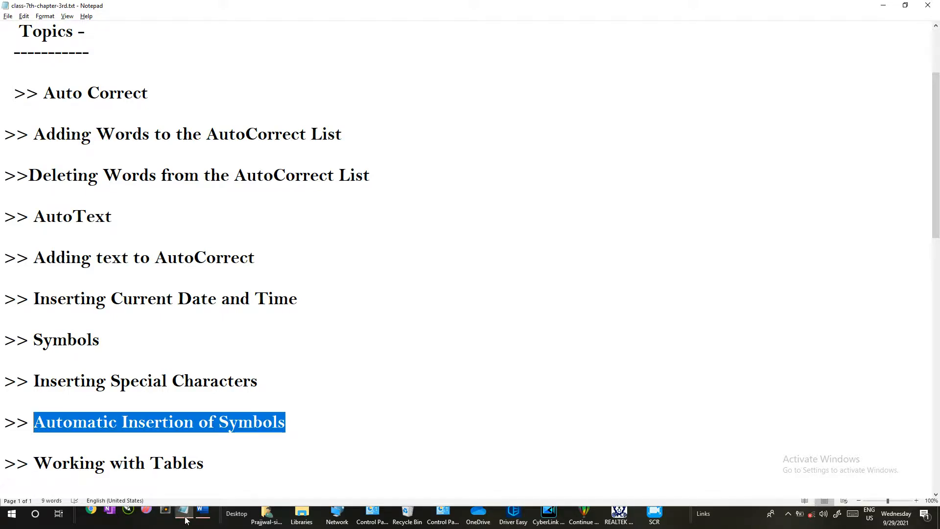
click(141, 438)
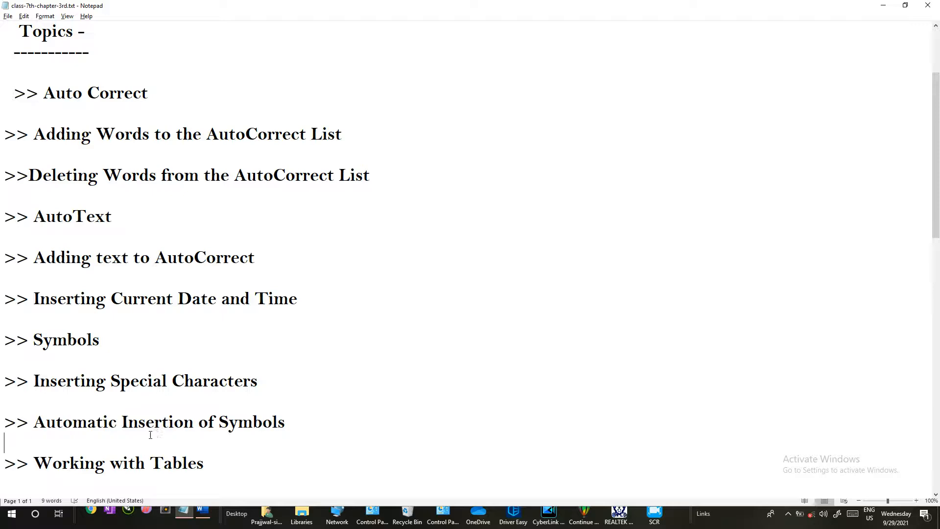
drag(302, 429, 161, 427)
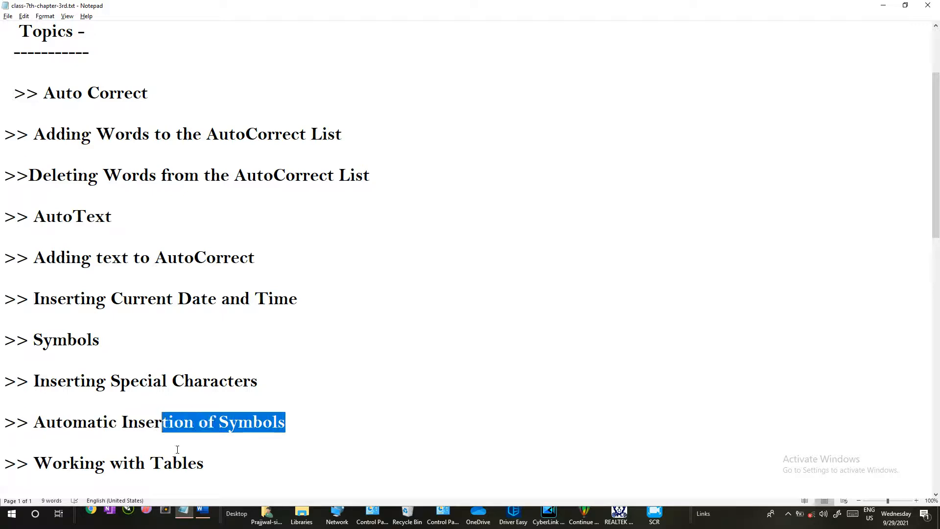
key(alt+Tab)
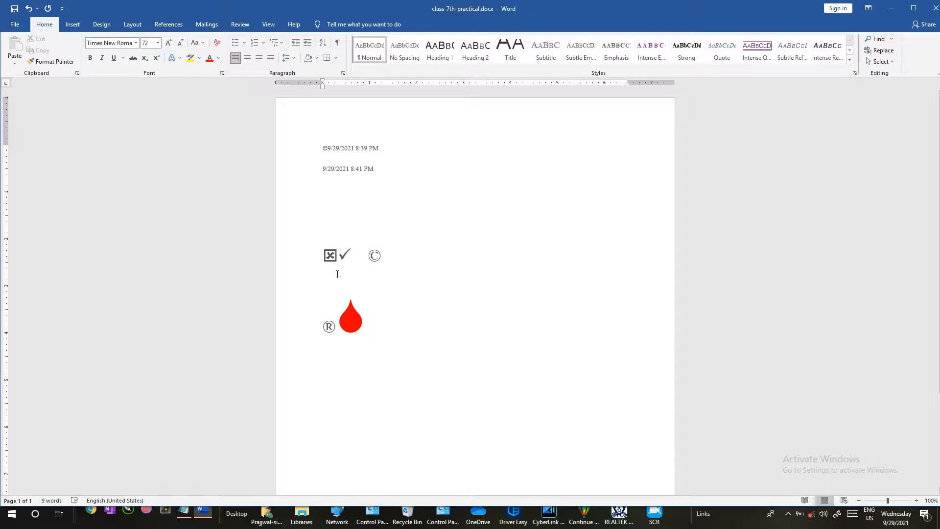
Highlight the topic "Working with Tables" in the Notepad lesson list, then return to Word.
key(alt+Tab)
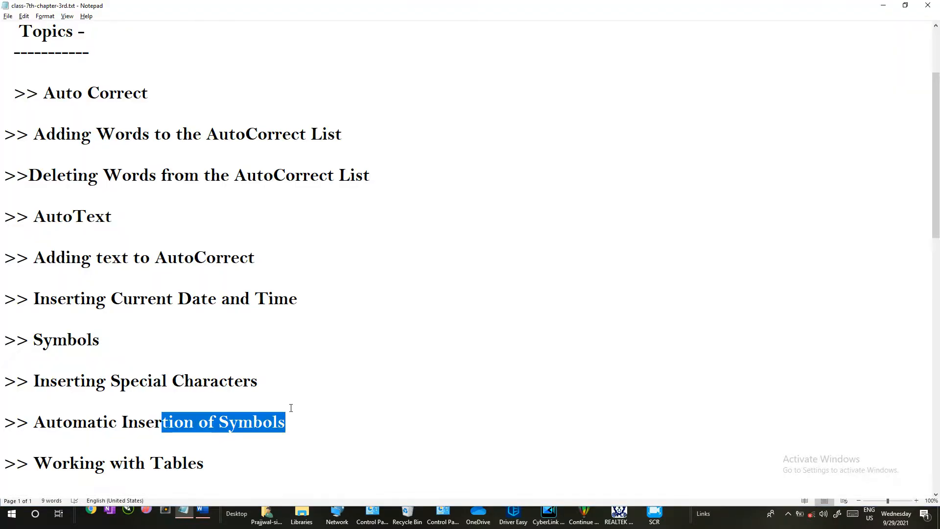
scroll(265, 396, down, 2)
drag(231, 349, 42, 343)
key(alt+Tab)
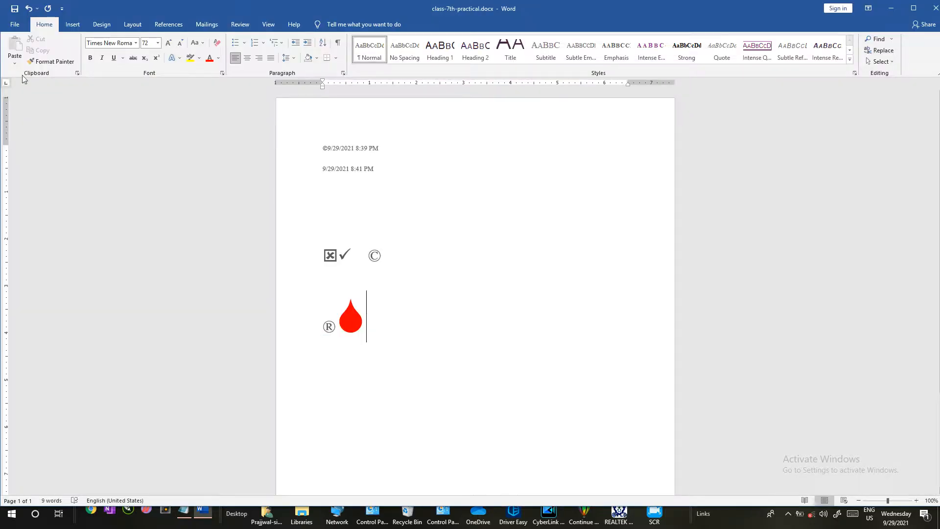
Delete both dates and all the inserted symbols to clear the page.
click(336, 229)
drag(321, 151, 368, 329)
key(Delete)
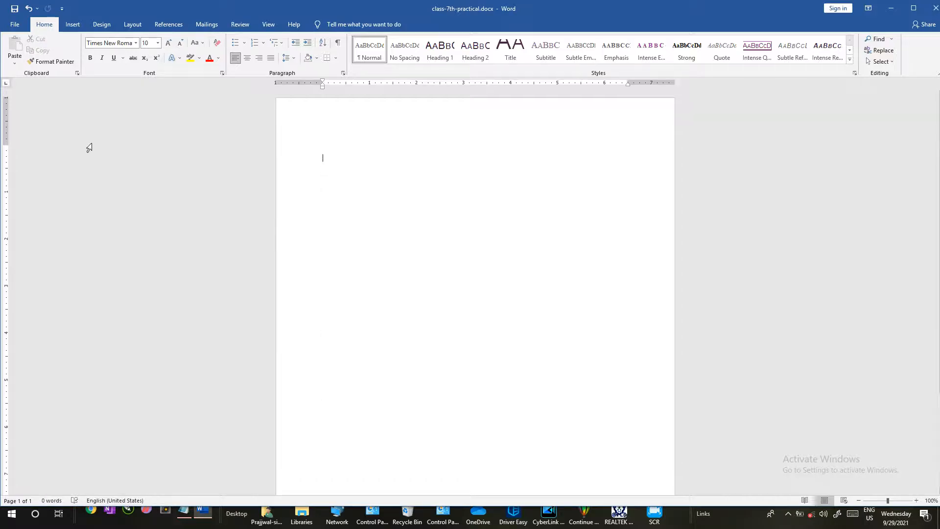
Insert a table with two columns and two rows at the start of the empty page.
click(75, 25)
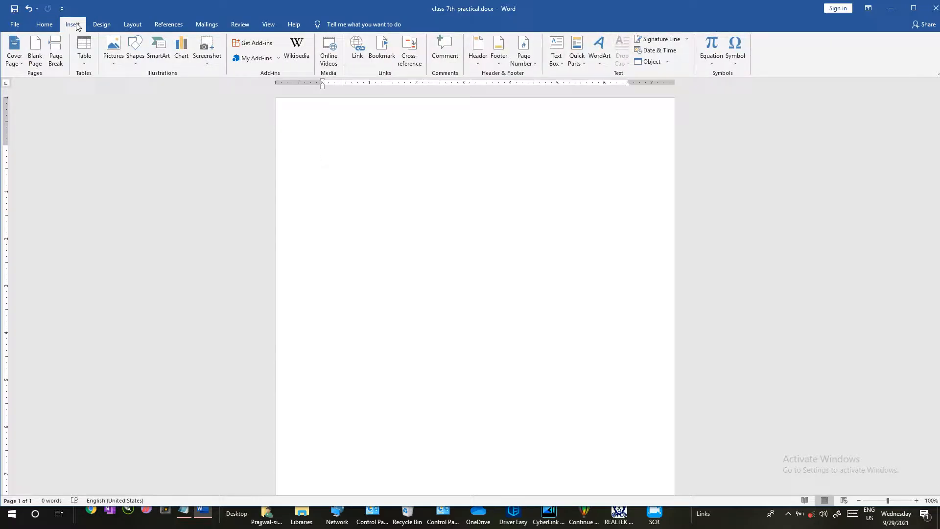
click(90, 60)
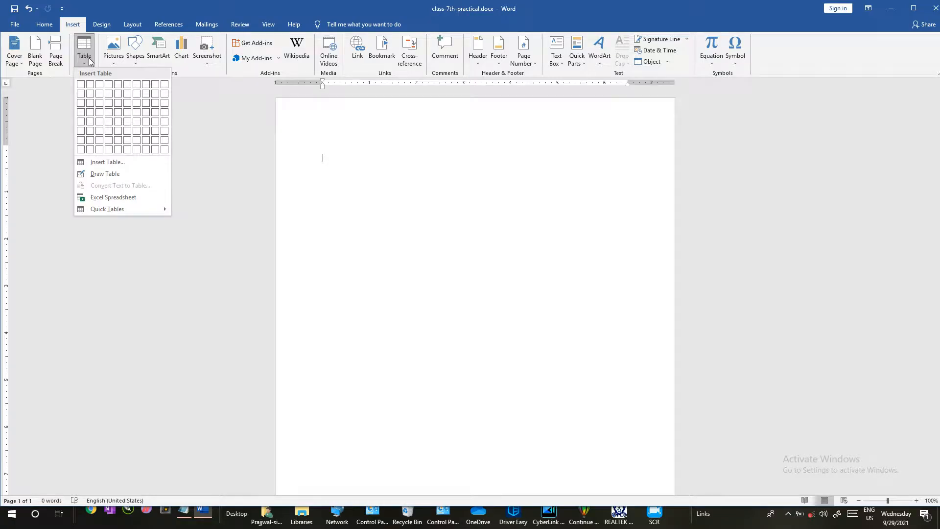
click(95, 96)
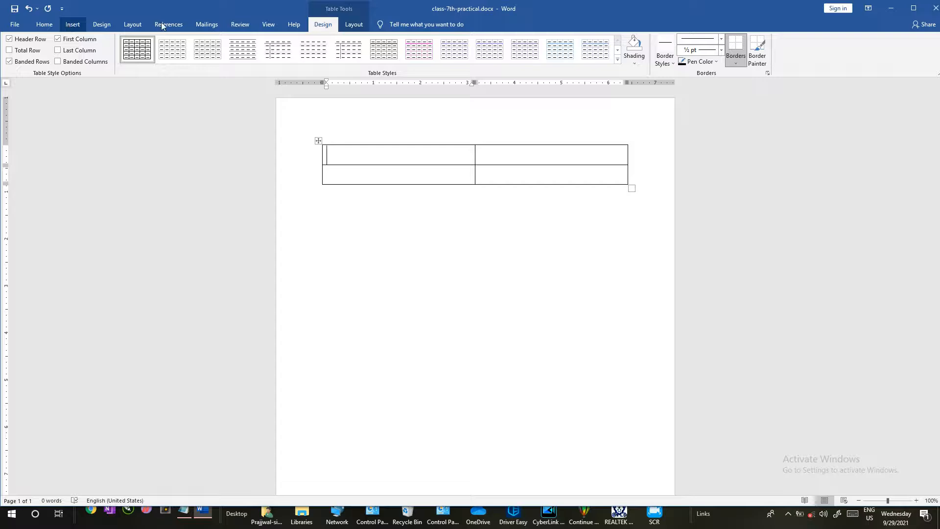
click(48, 25)
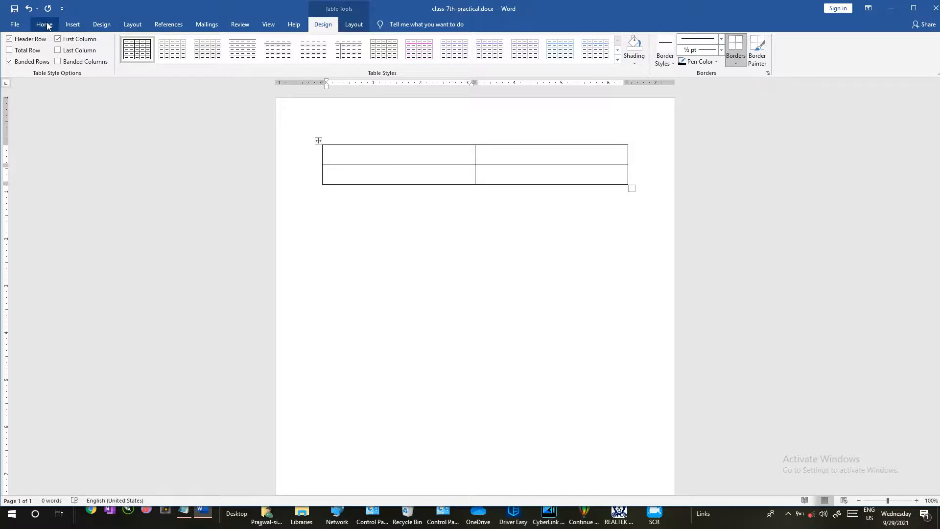
Insert a nested table with 10 columns and 5 rows inside the first cell of the two-column table.
click(73, 25)
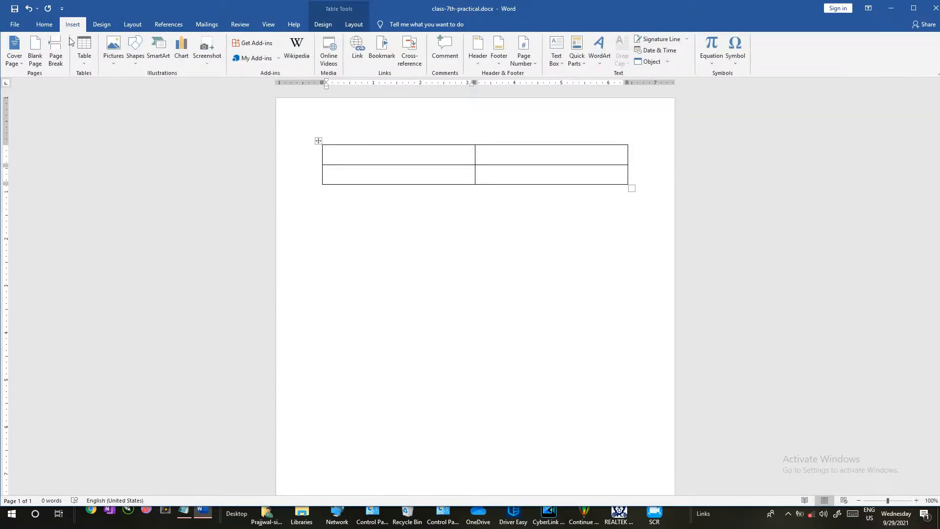
click(84, 60)
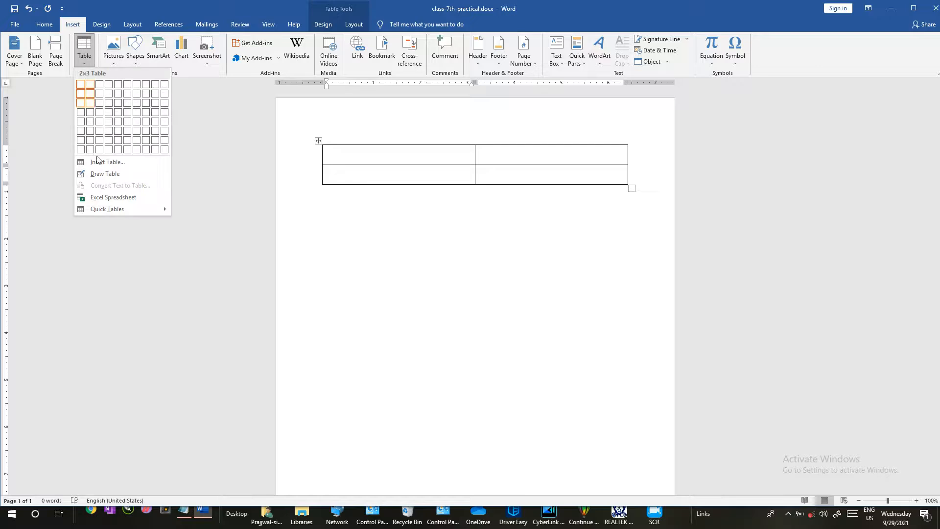
click(131, 165)
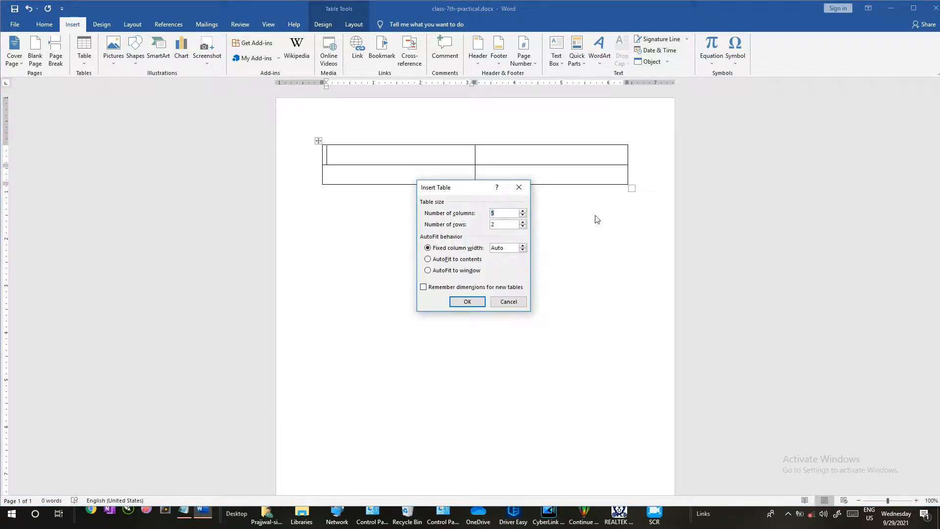
key(BackSpace)
text(10)
key(BackSpace)
text(5)
click(467, 302)
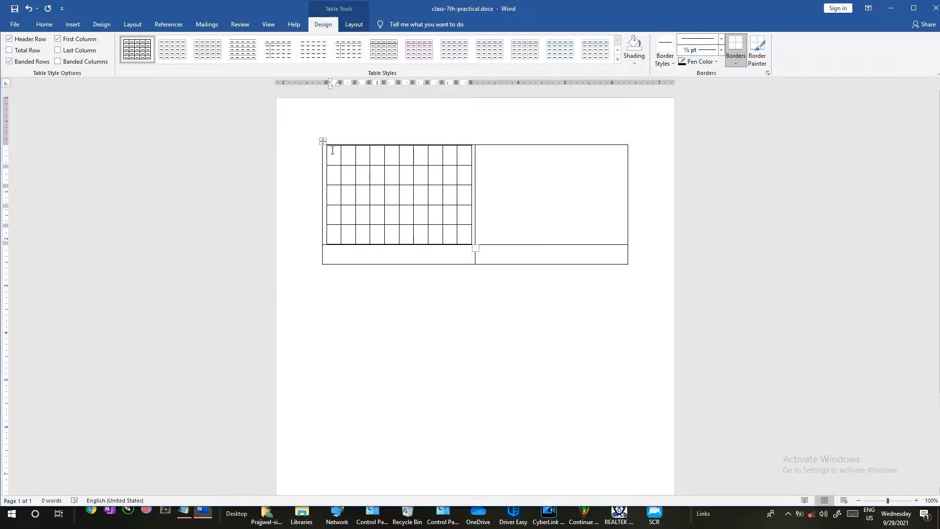
drag(338, 153, 467, 154)
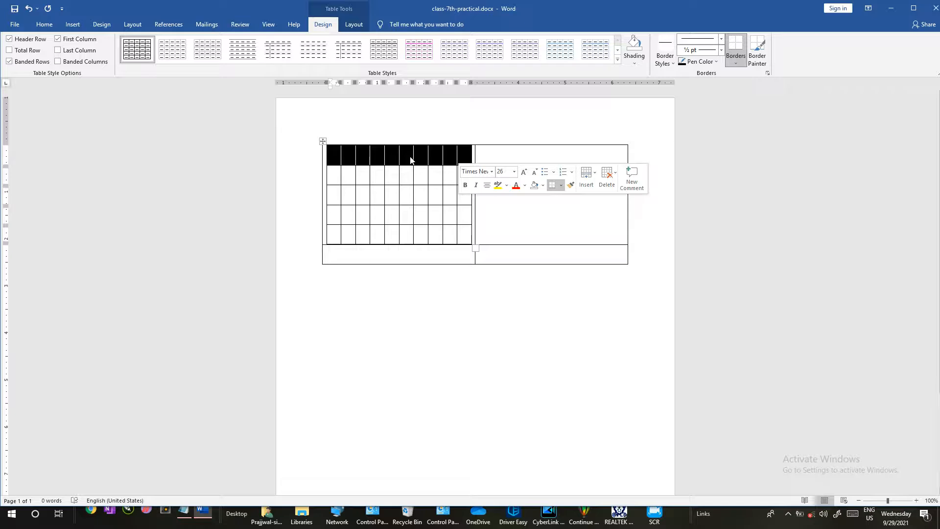
click(420, 317)
Highlight the topics "Table", "Creating a Table" and "Formatting the Table" in the Notepad lesson list, then return to Word.
click(187, 514)
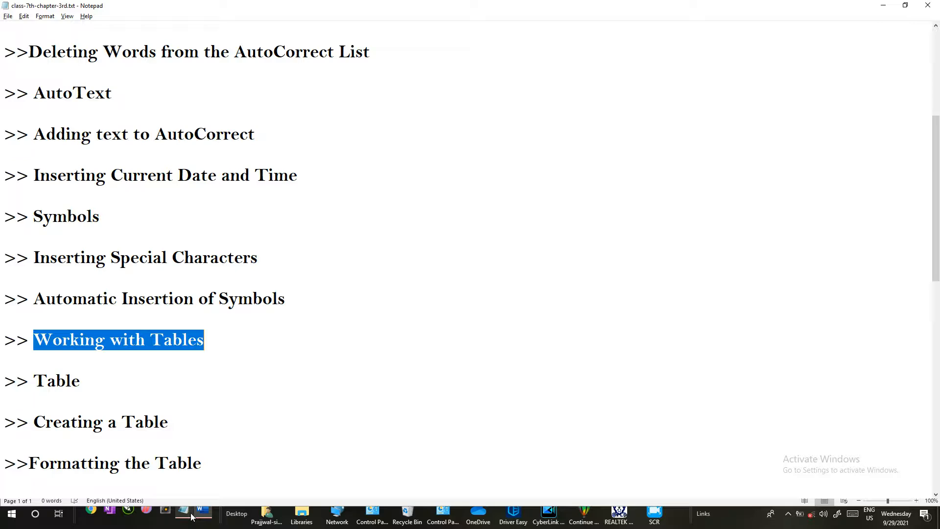
drag(96, 377, 32, 381)
drag(169, 422, 46, 422)
scroll(103, 339, down, 1)
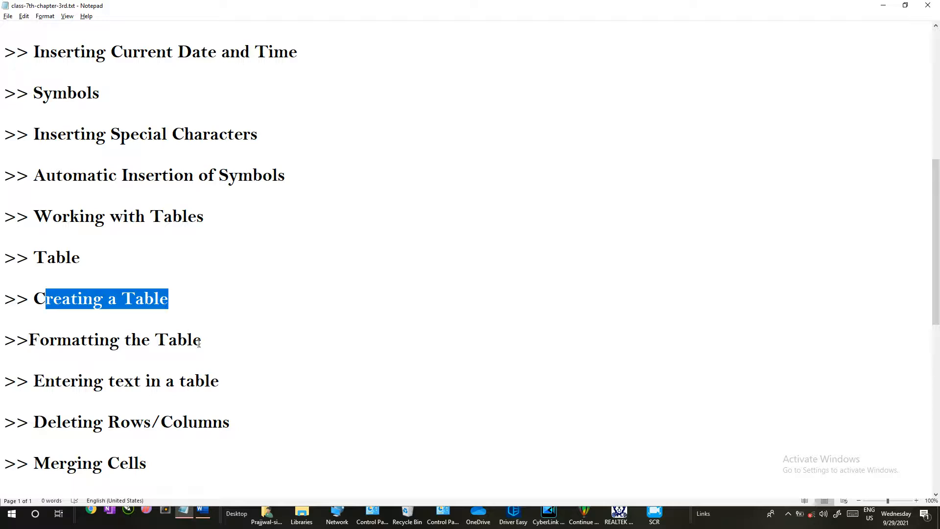
drag(201, 340, 108, 339)
click(120, 361)
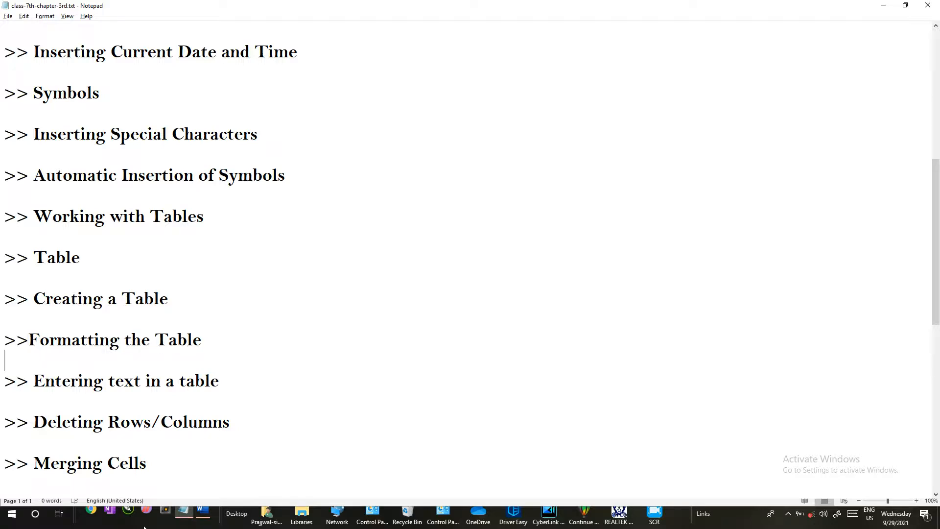
click(201, 512)
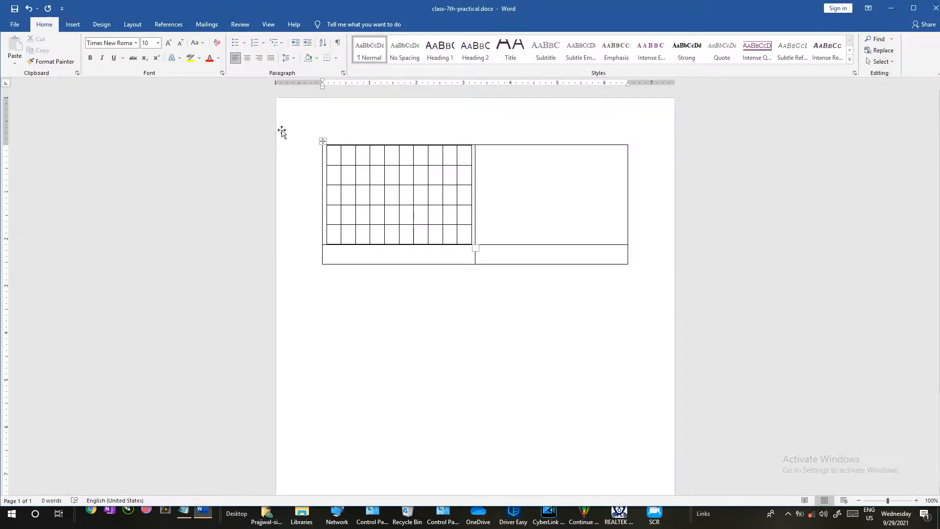
Apply the pink-bordered Grid Table 1 Light style variant and a light grey shading to the whole nested table.
drag(335, 155, 437, 159)
click(362, 267)
click(324, 142)
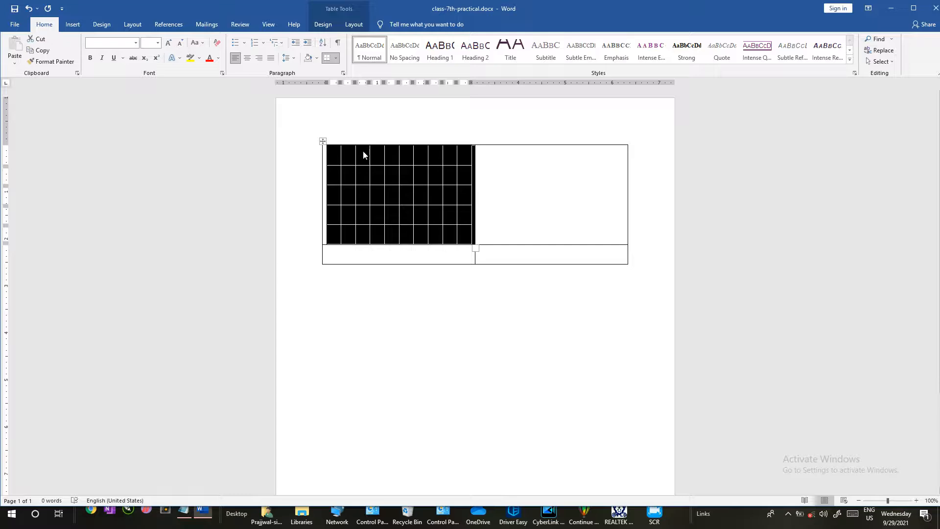
click(336, 25)
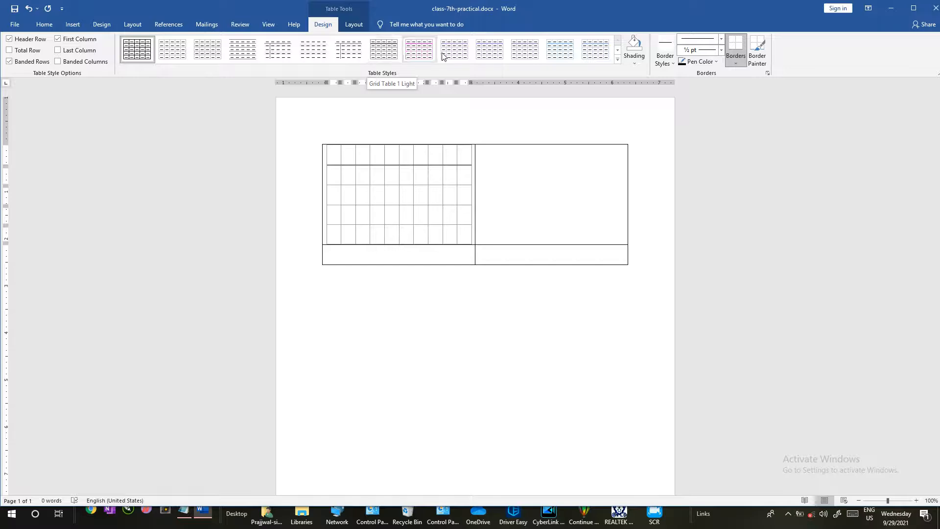
click(414, 53)
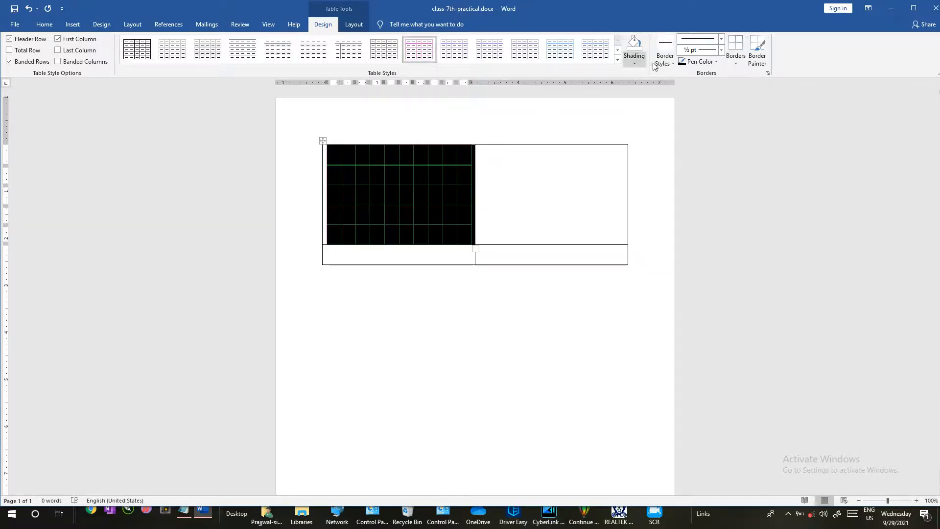
click(636, 61)
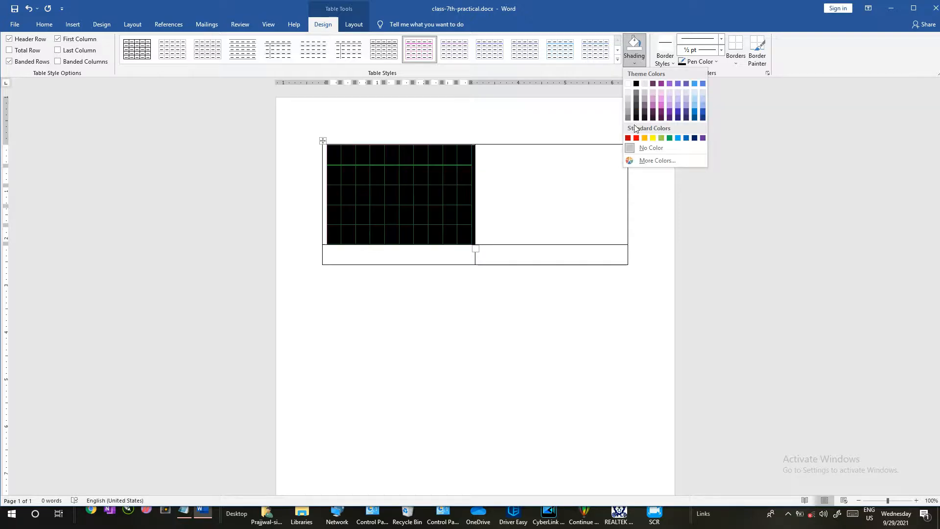
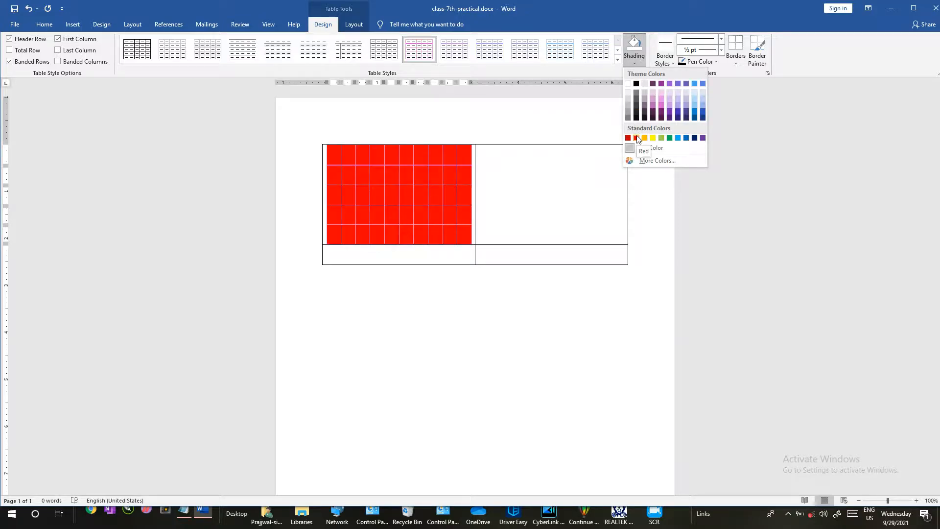
click(627, 94)
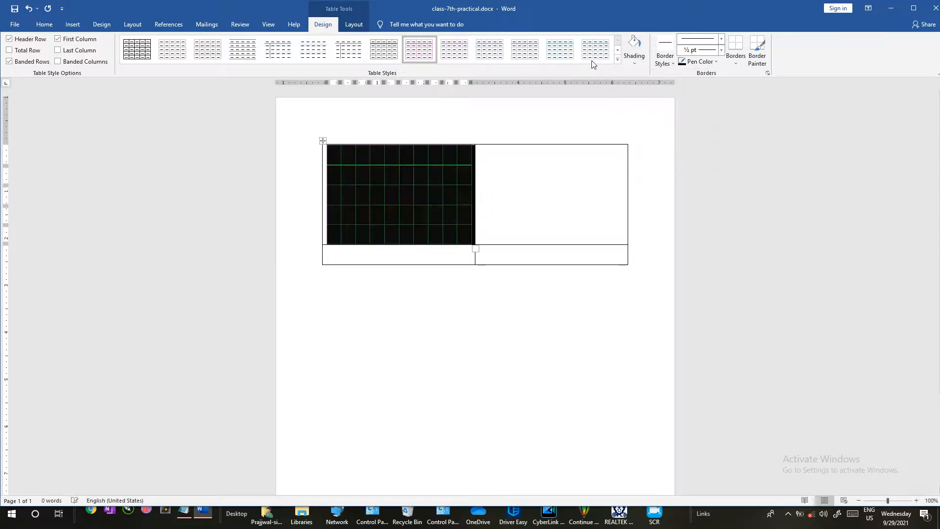
Choose the black 1 ½ pt theme border style and raise its line weight to 3 pt.
click(660, 65)
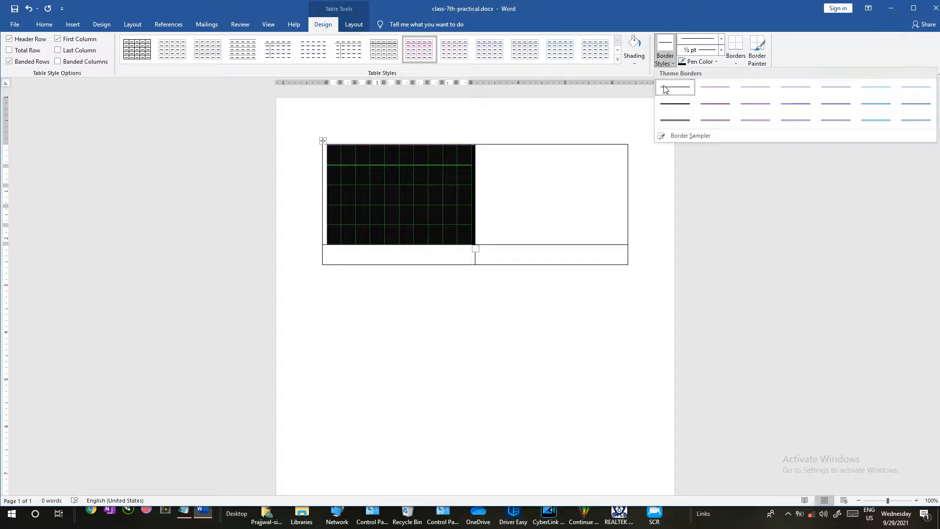
click(671, 112)
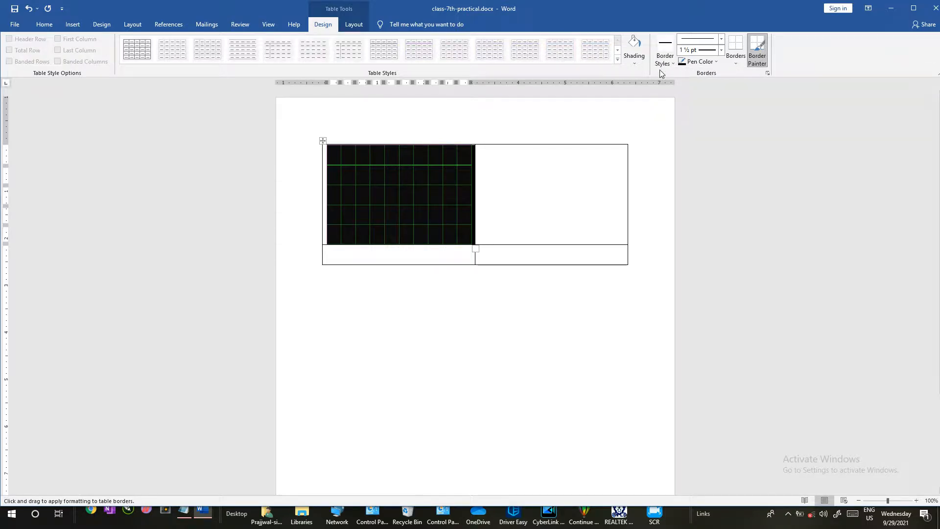
click(721, 50)
key(Escape)
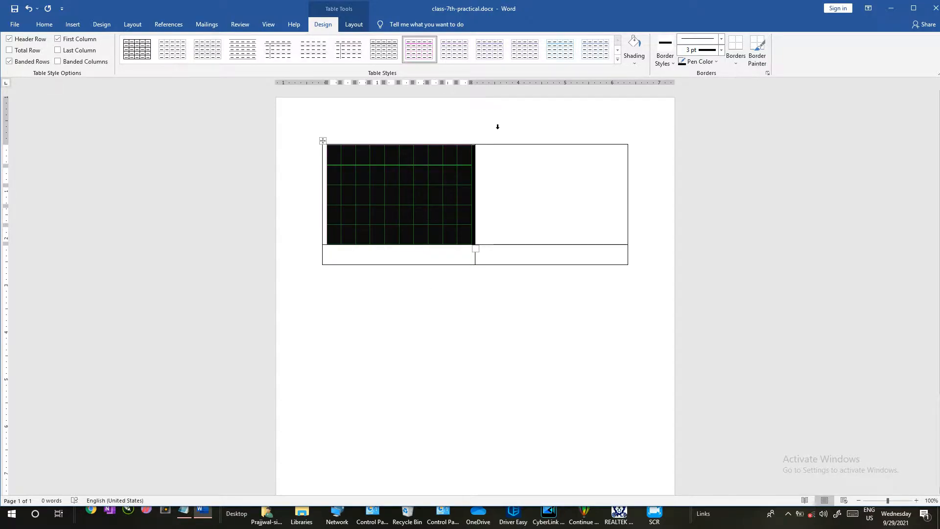
click(492, 140)
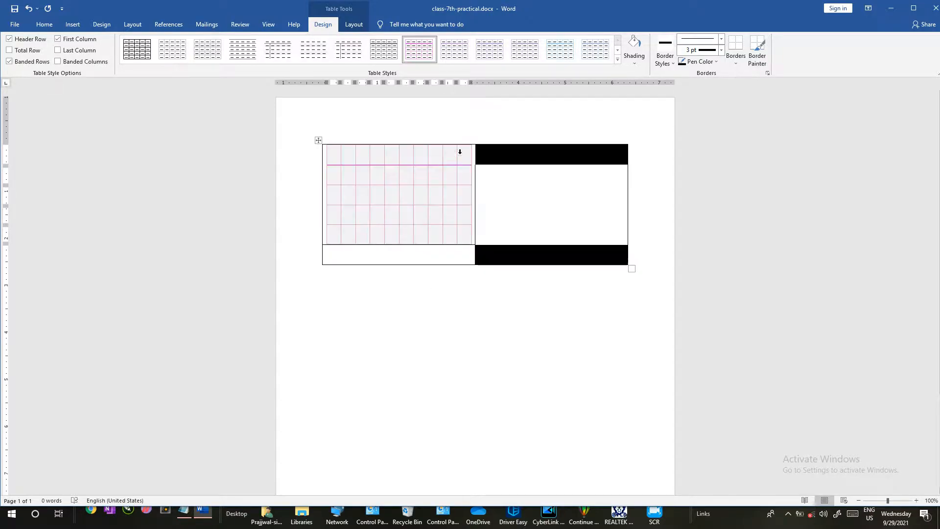
click(494, 161)
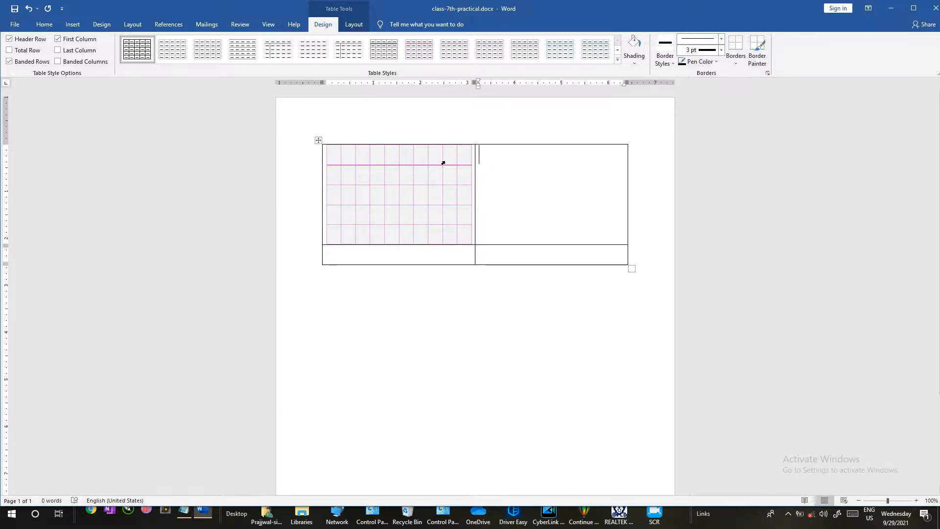
Paint 3 pt black borders onto several cell edges in the top row of the nested table with Border Painter.
click(722, 50)
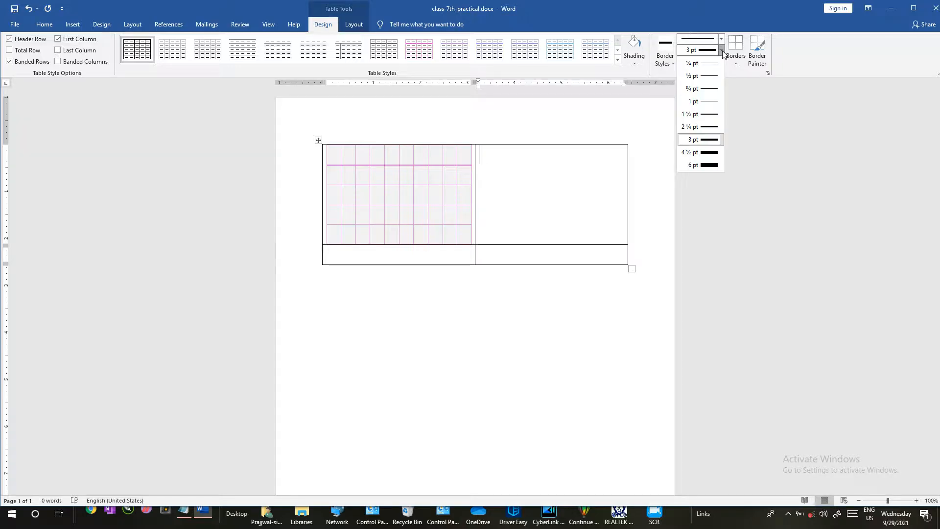
click(700, 140)
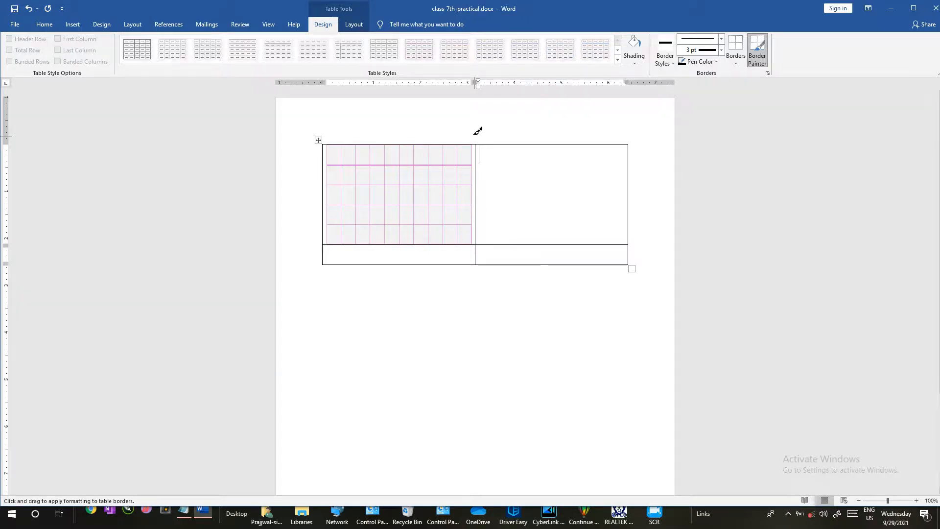
click(445, 163)
click(436, 165)
click(429, 154)
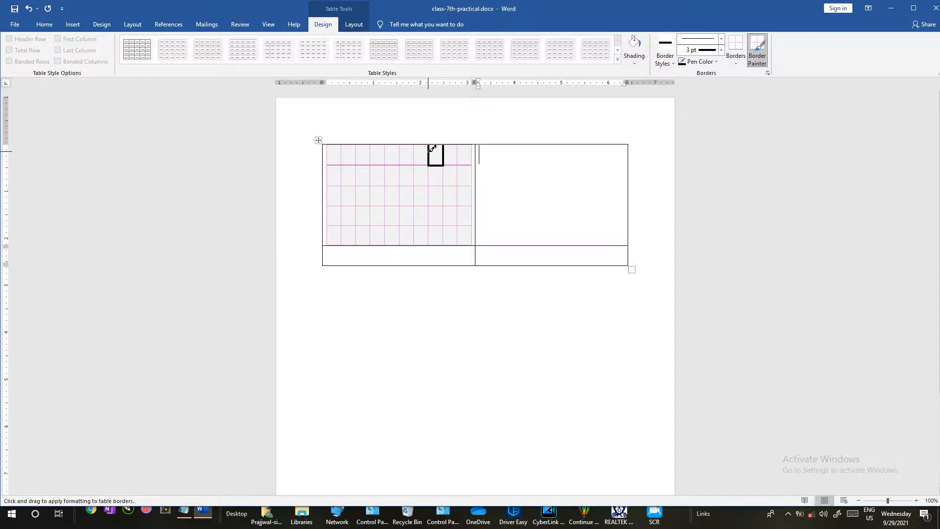
click(435, 143)
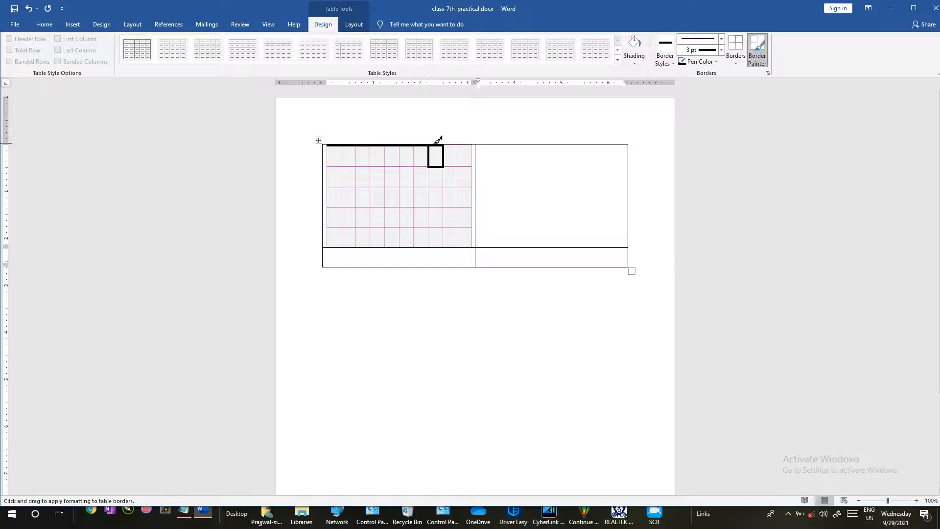
click(411, 166)
click(424, 166)
click(451, 166)
click(458, 155)
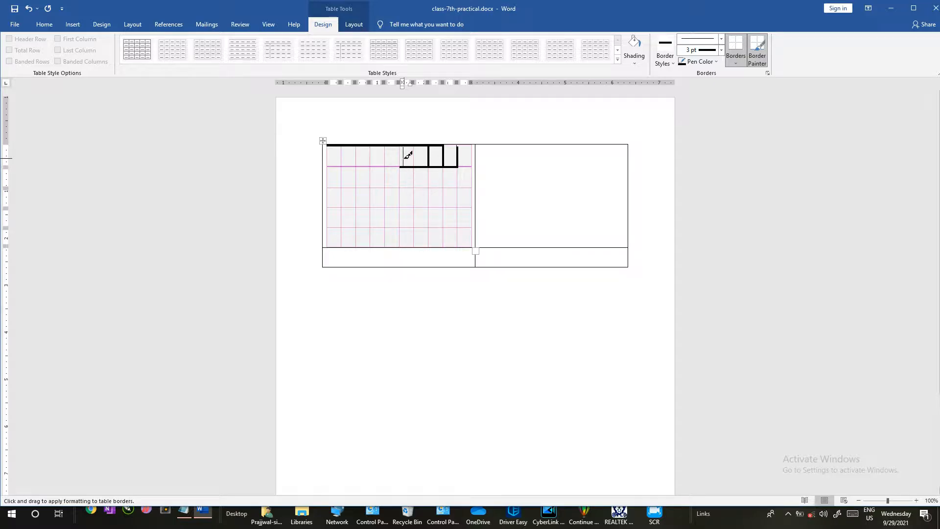
click(400, 156)
Undo the border painting, formatting and table insertions, then delete all restored dates and symbols from the page.
key(ctrl+z)
key(ctrl+z)
key(ctrl+z)
key(ctrl+z)
key(ctrl+z)
key(ctrl+z)
key(ctrl+z)
key(ctrl+z)
key(ctrl+z)
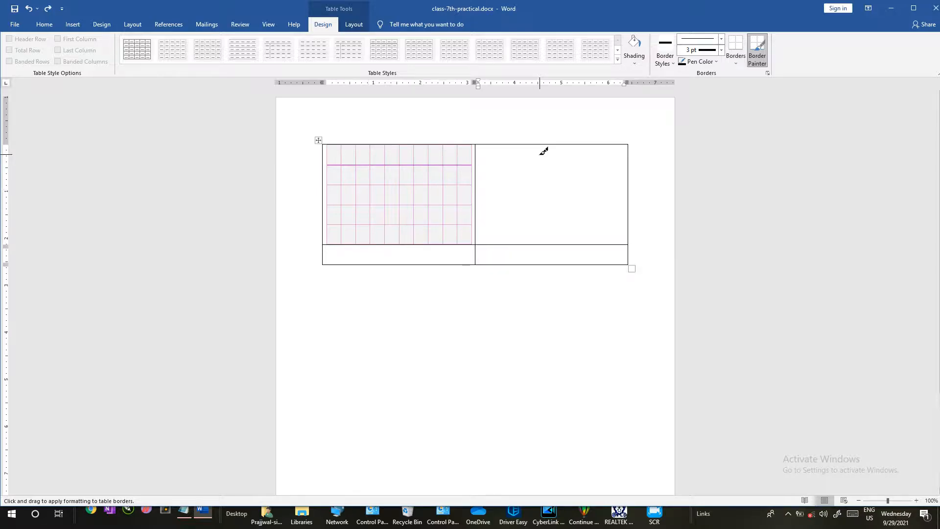
key(ctrl+z)
key(ctrl+z)
key(ctrl+z)
key(ctrl+z)
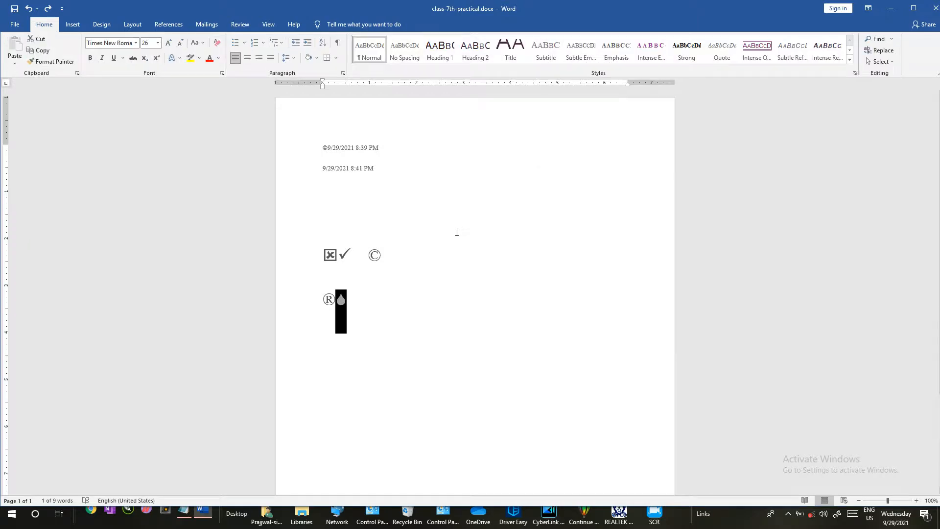
key(ctrl+a)
key(Delete)
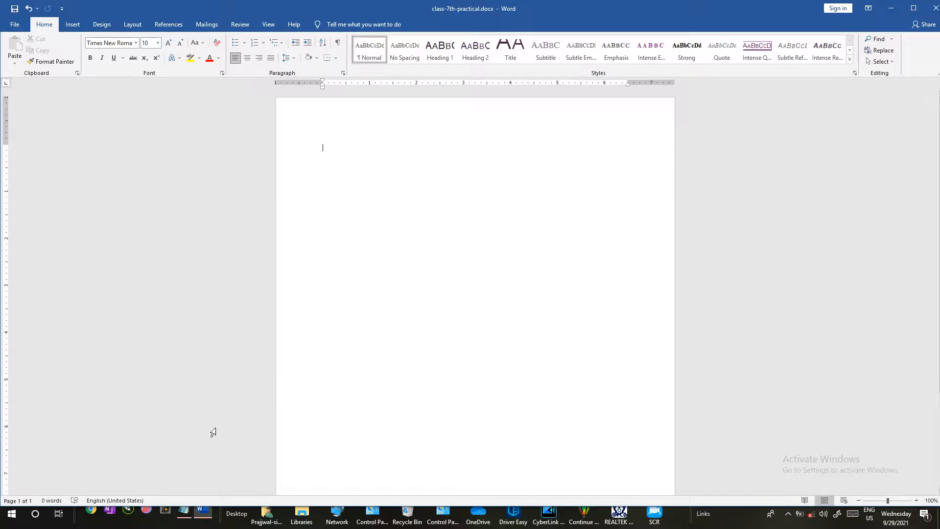
Highlight the topic "Entering text in a table" in the Notepad lesson list, then return to Word.
click(184, 512)
scroll(336, 398, down, 3)
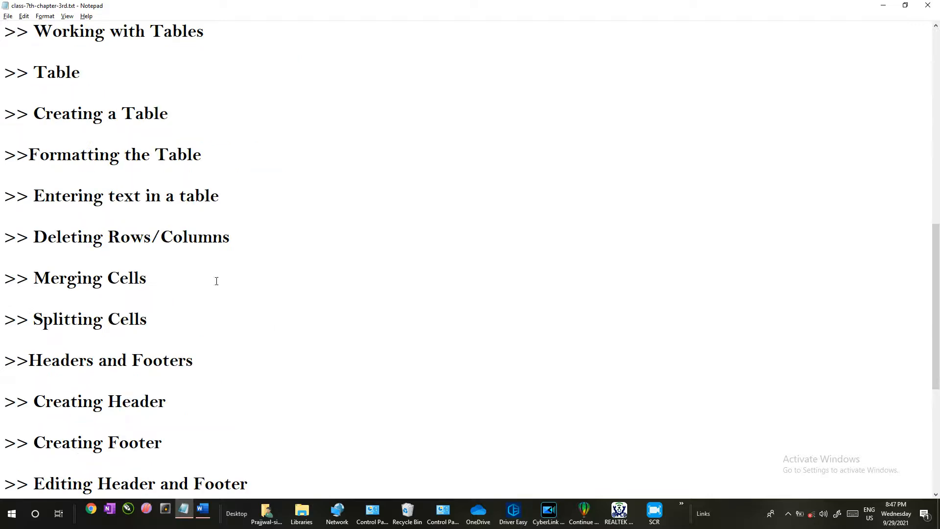
drag(57, 196, 168, 196)
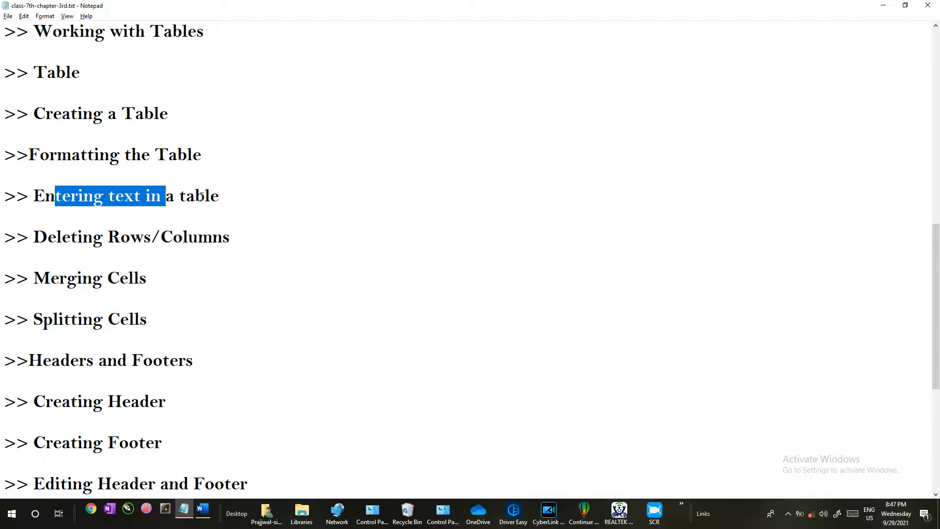
drag(227, 203, 104, 197)
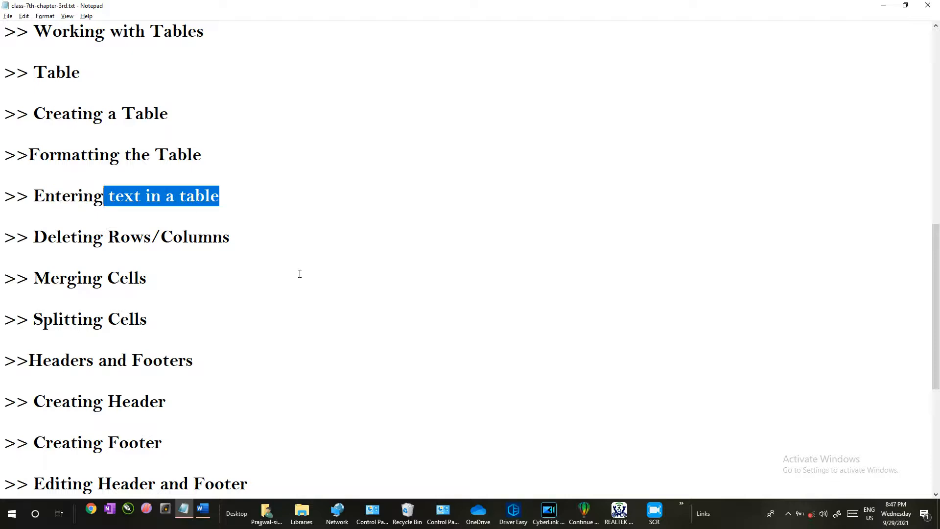
key(alt+Tab)
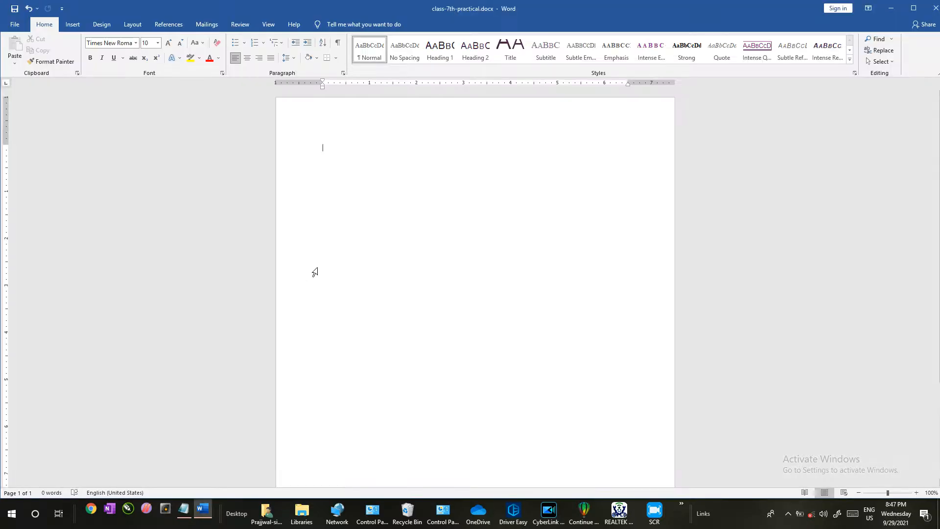
Insert a table with four columns and one row at the start of the empty page.
click(73, 24)
click(85, 55)
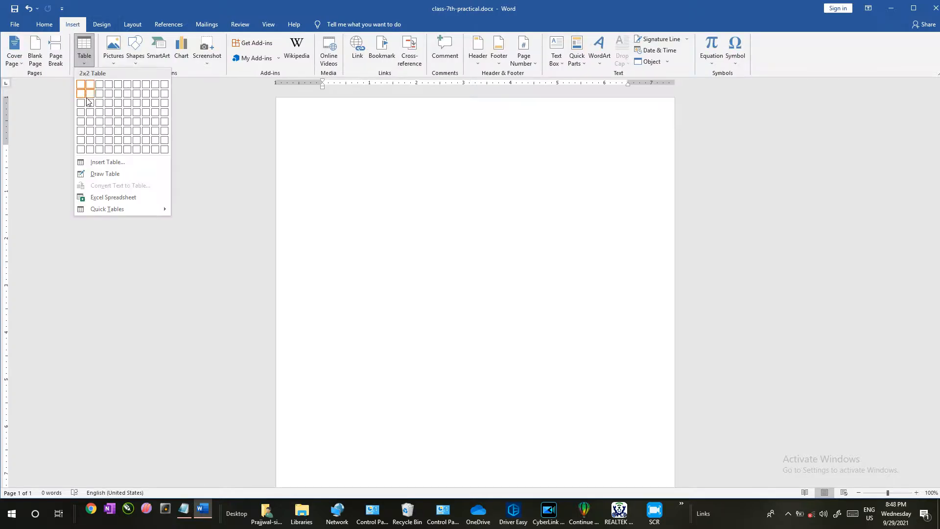
click(109, 85)
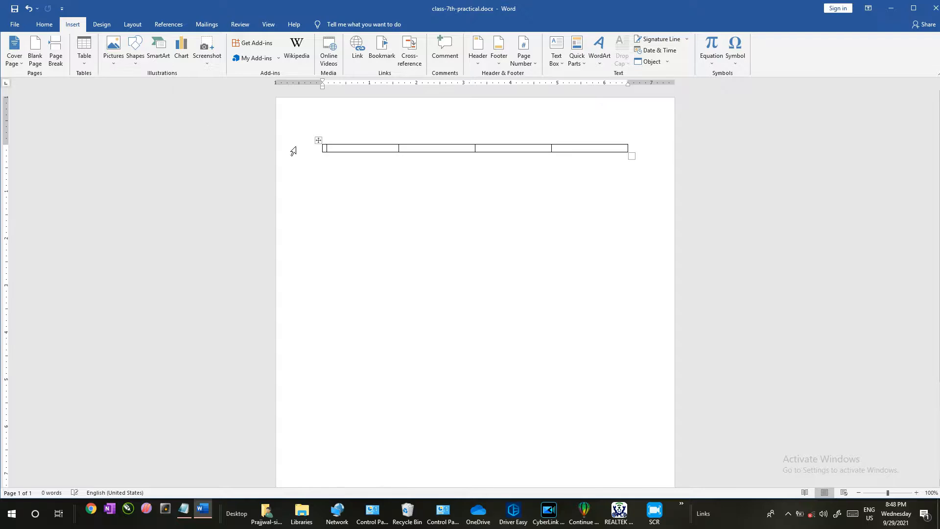
click(57, 26)
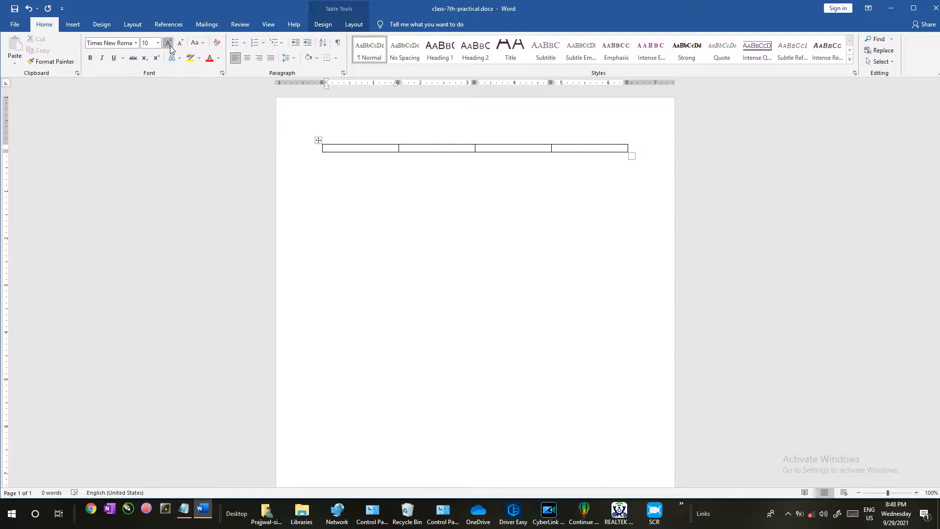
Enlarge the font to size 28 in the table's first cell and enter "Subject" there.
double_click(169, 45)
double_click(170, 45)
double_click(169, 46)
double_click(170, 46)
click(170, 46)
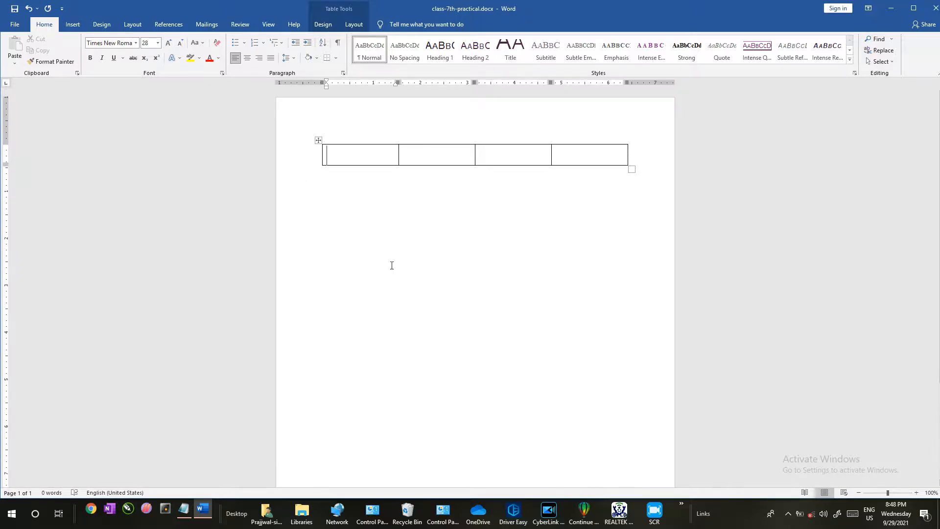
text(Subject)
key(Tab)
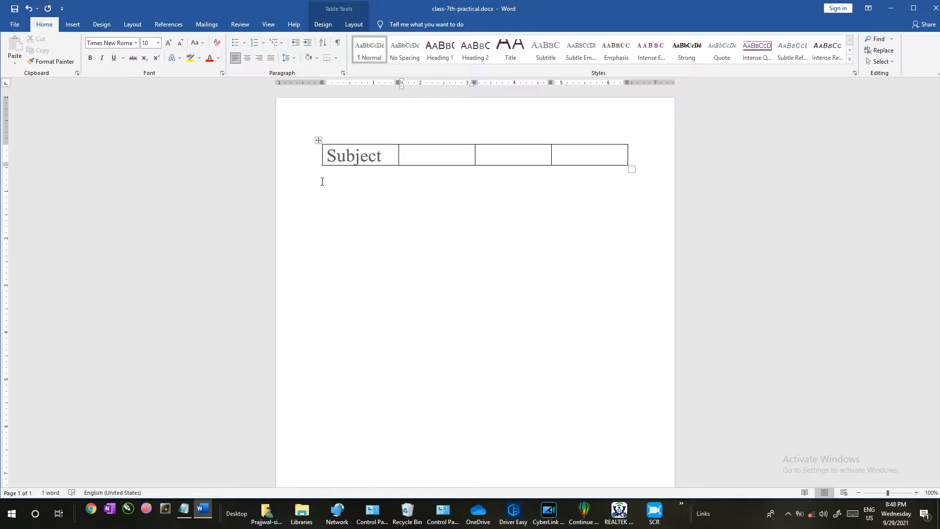
Set the font size of the three empty cells after "Subject" to 28.
click(317, 140)
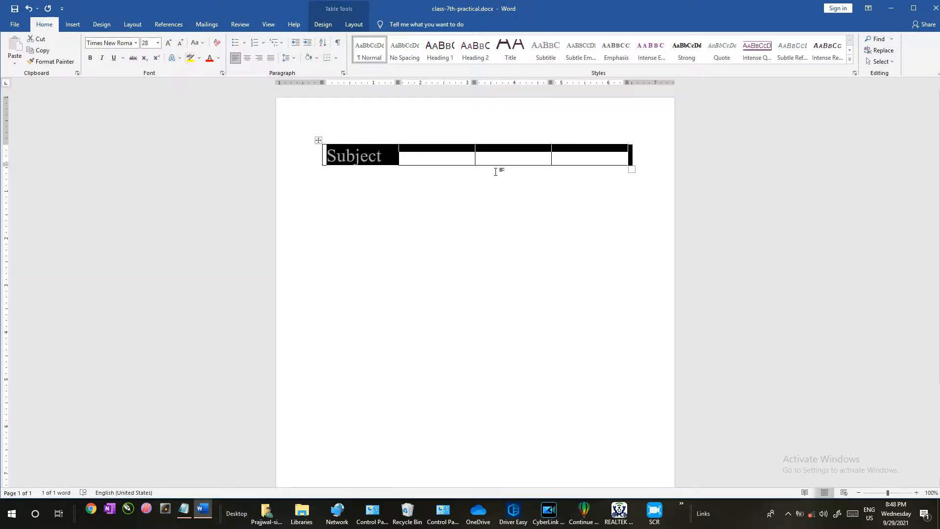
drag(442, 157, 581, 154)
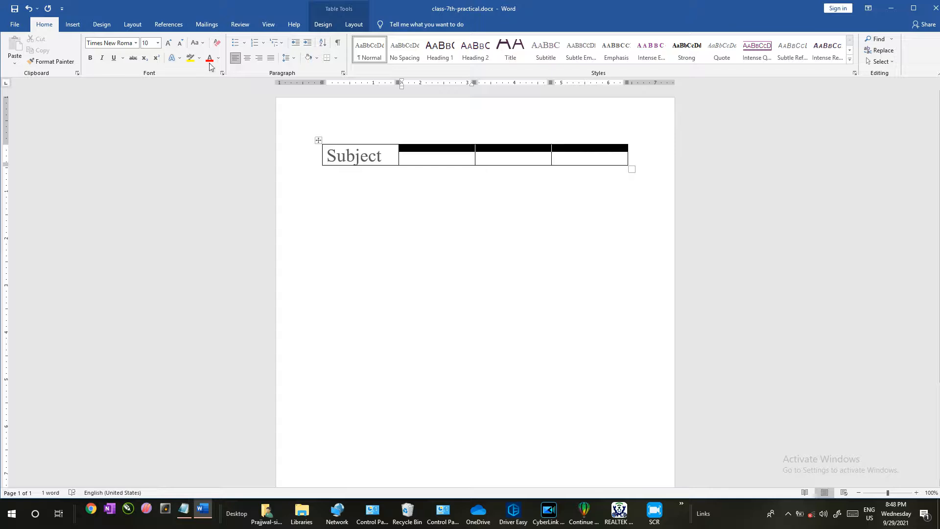
click(152, 43)
text(2)
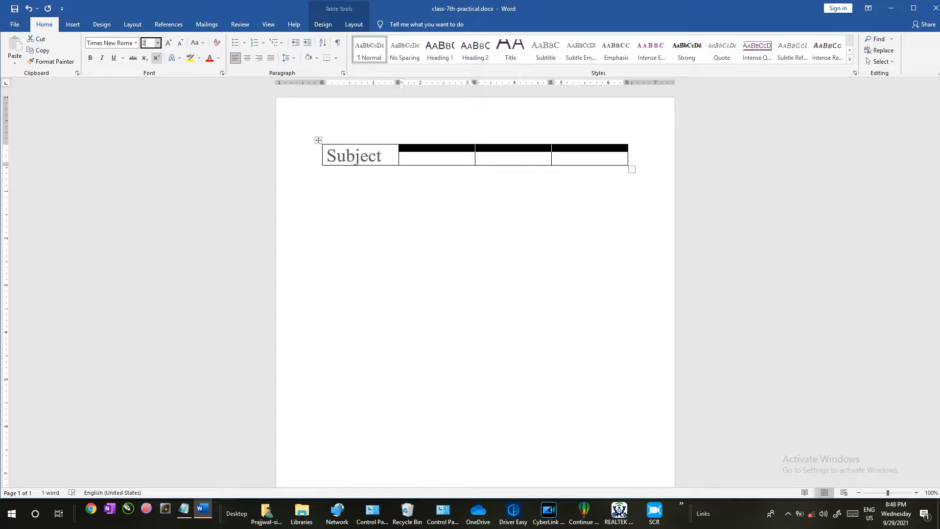
text(8)
key(Return)
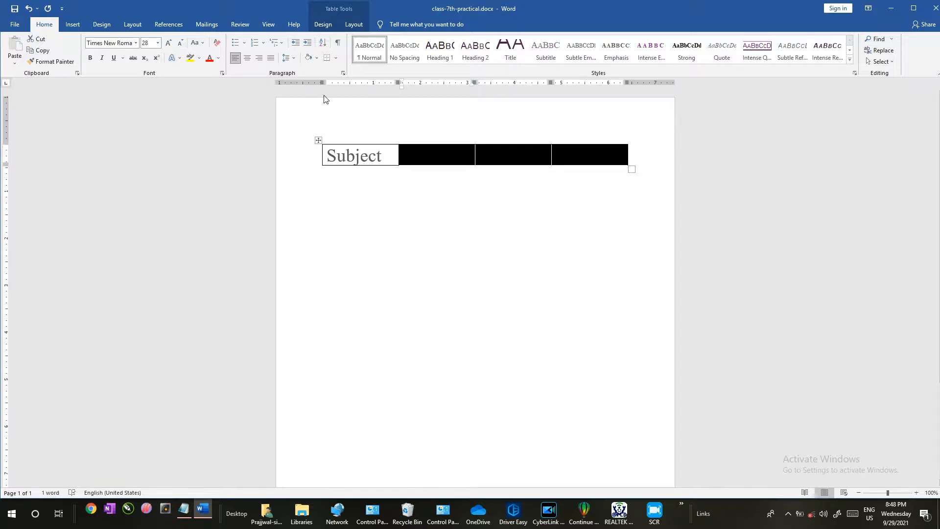
Enter "Class" in the second cell and "Marks" in the third cell of the table.
click(417, 154)
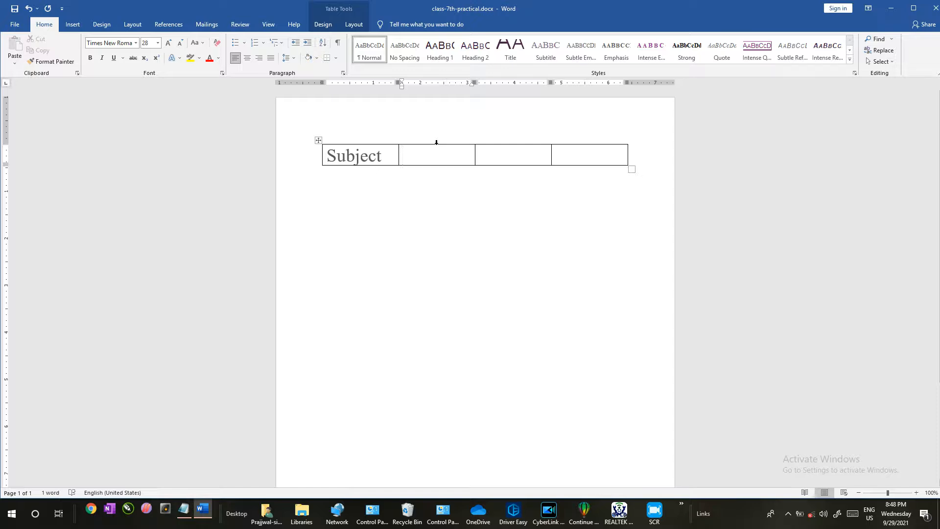
text(Class)
key(Tab)
text(Marks)
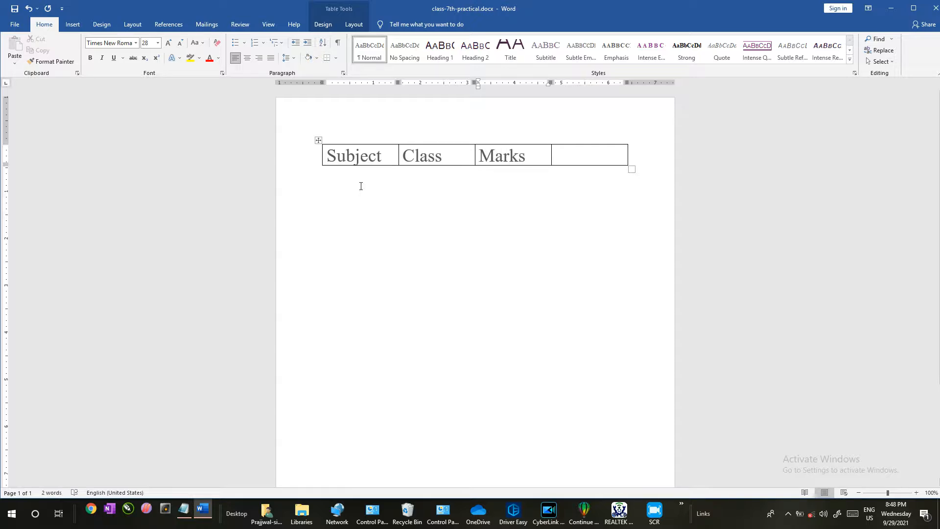
Check the topic "Deleting Rows/Columns" in the Notepad lesson list, then return to Word.
key(alt+Tab)
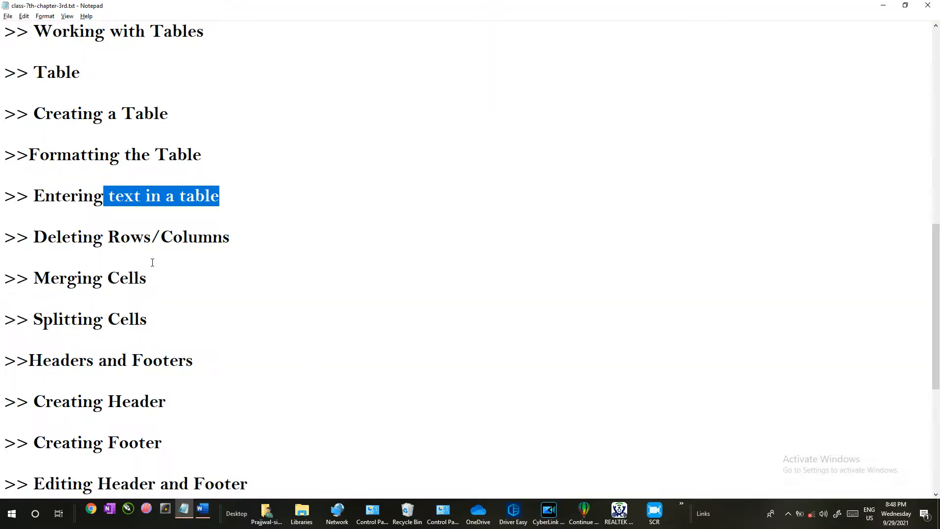
click(101, 249)
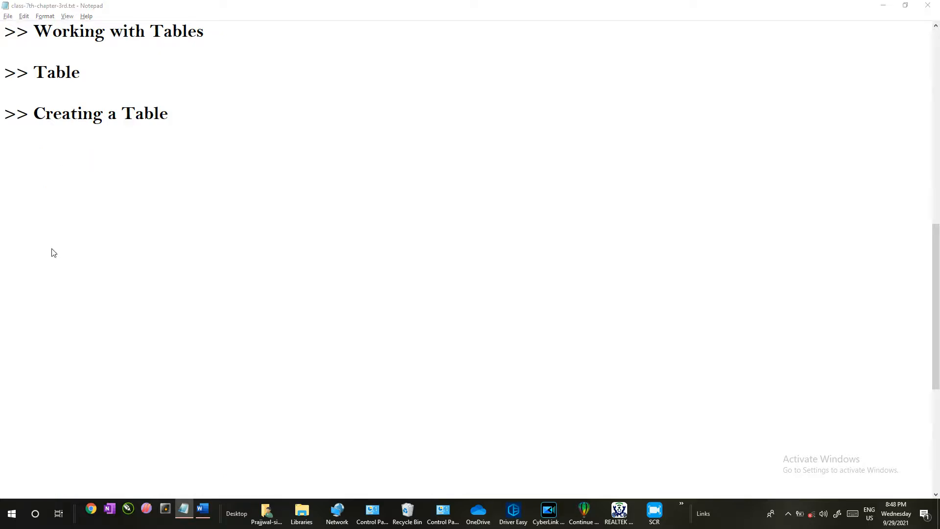
key(alt+Tab)
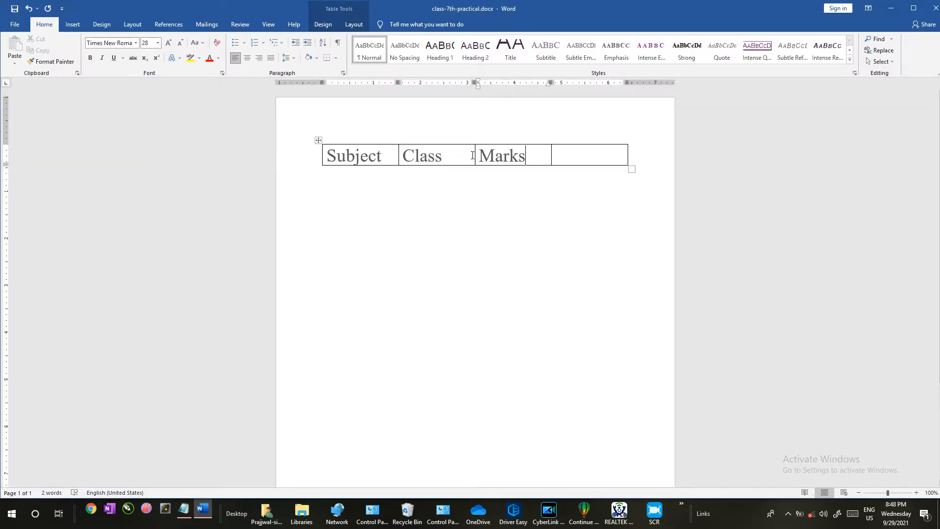
Delete the "Class" column from the table.
mouse_move(443, 156)
mouse_down()
mouse_move(403, 156)
mouse_move(491, 152)
mouse_move(454, 155)
mouse_up()
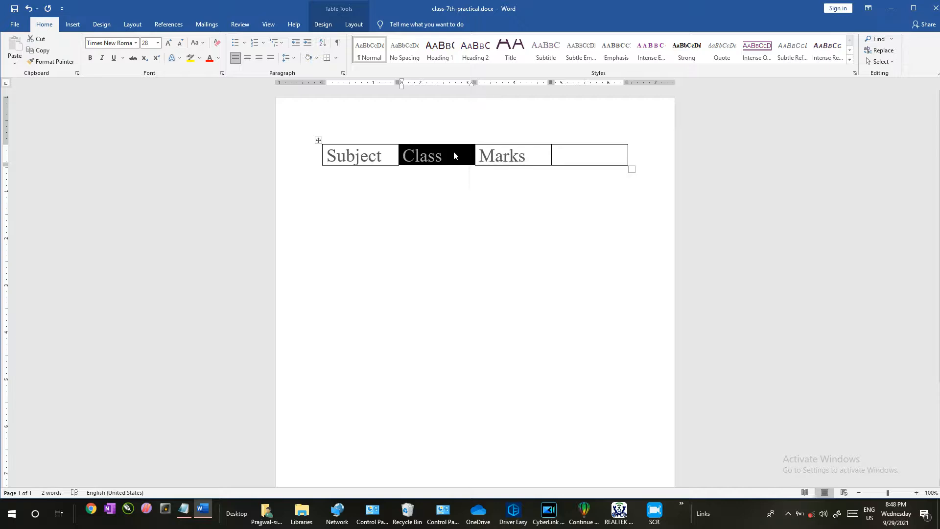
right_click(454, 156)
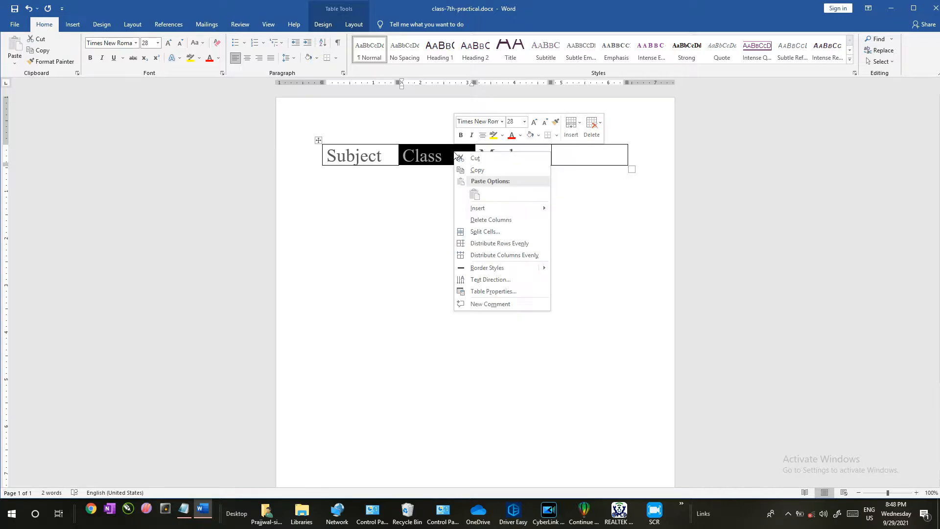
click(513, 221)
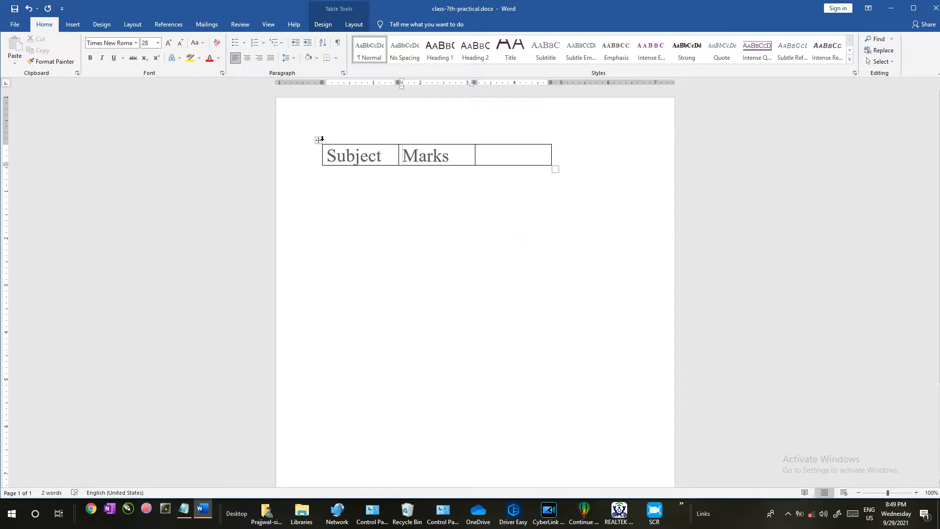
Delete the whole table, then undo the deletion.
drag(325, 155, 544, 156)
right_click(353, 157)
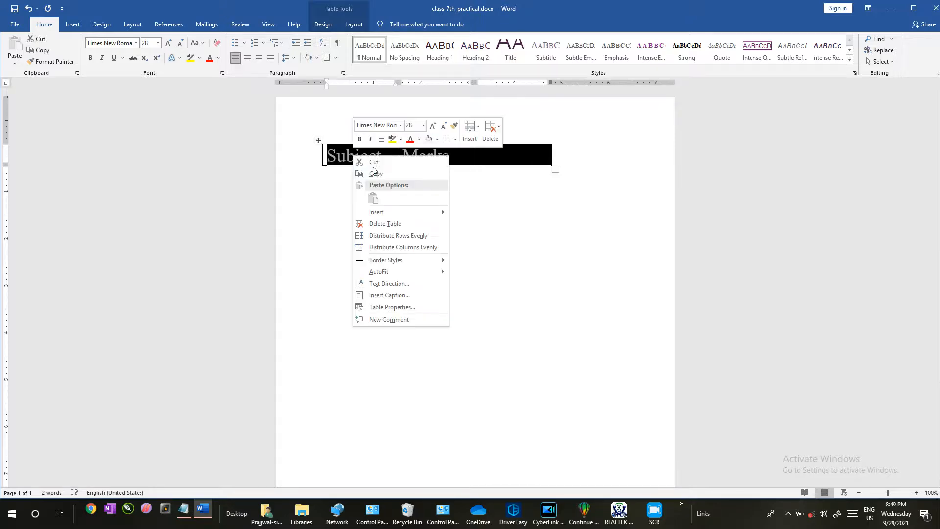
click(429, 224)
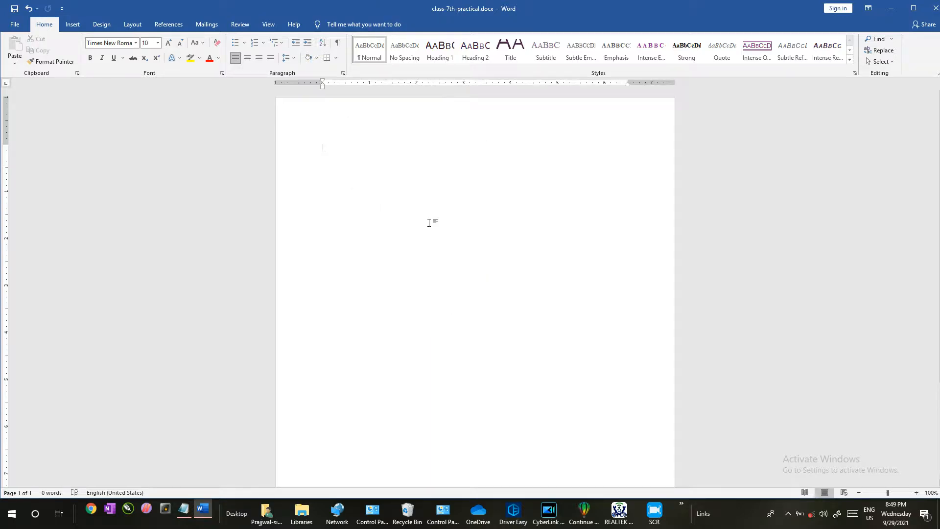
key(ctrl+z)
right_click(389, 160)
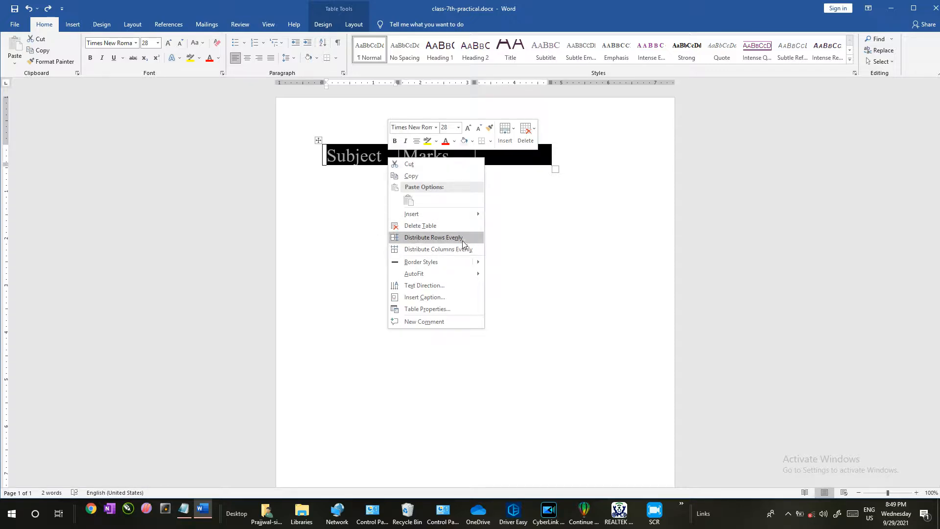
click(356, 155)
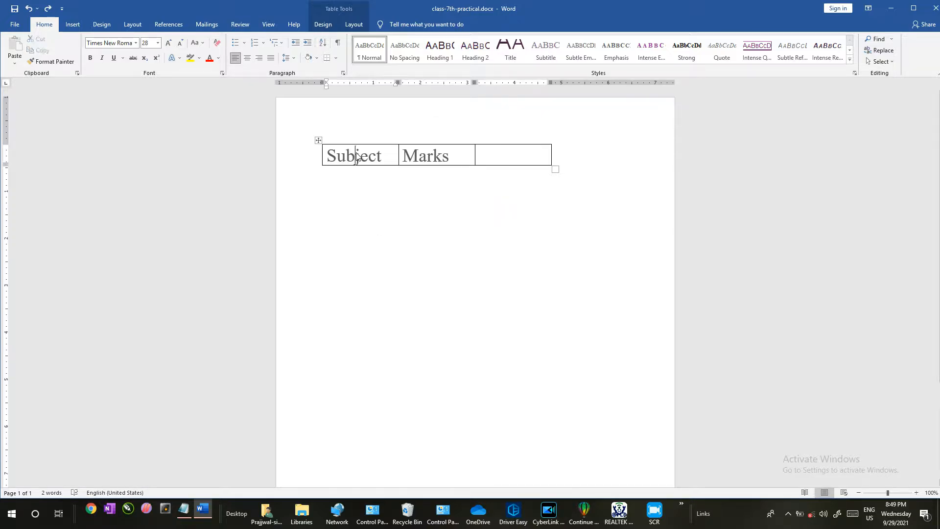
drag(337, 156, 457, 158)
click(485, 156)
click(370, 155)
right_click(372, 153)
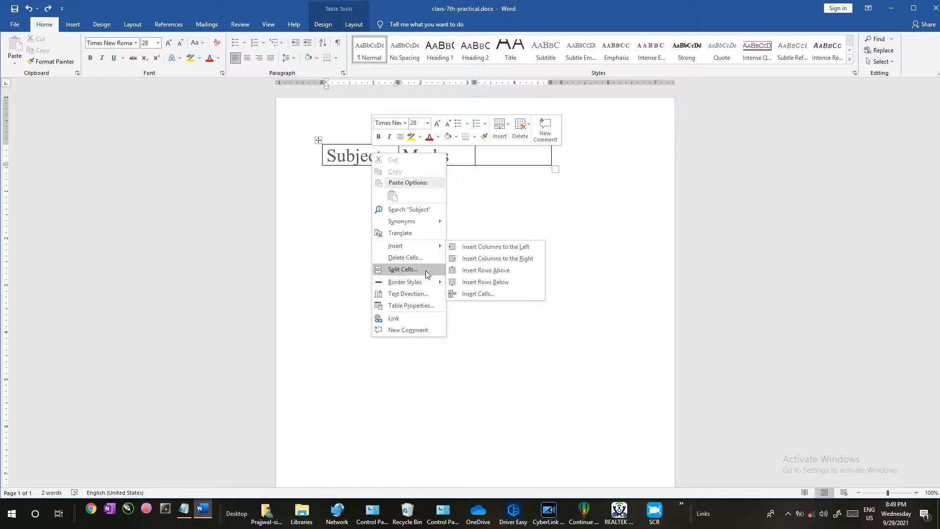
click(311, 227)
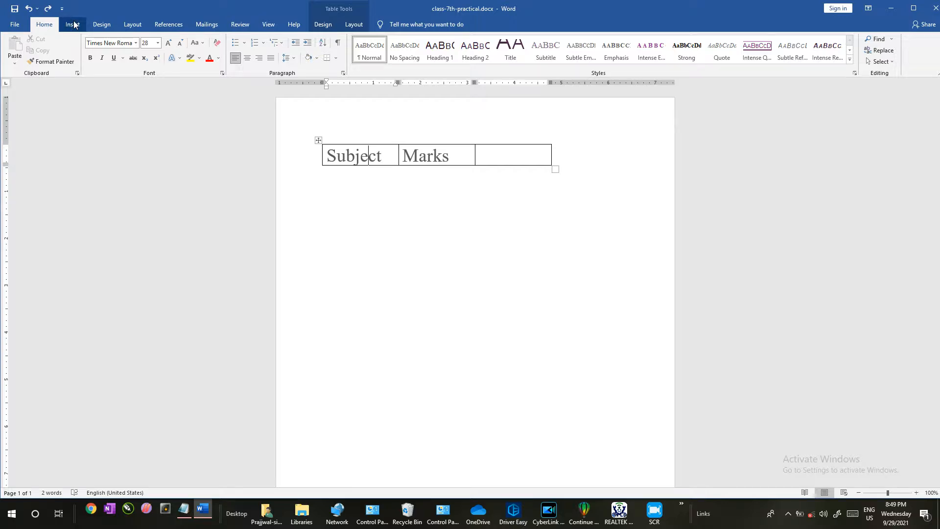
Add a second row to the table from its last cell.
click(486, 157)
key(Return)
key(BackSpace)
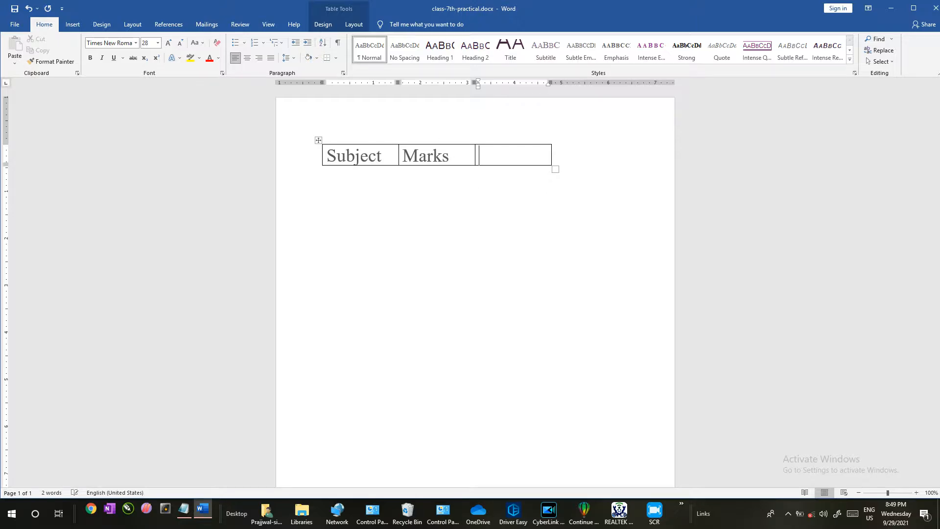
key(Tab)
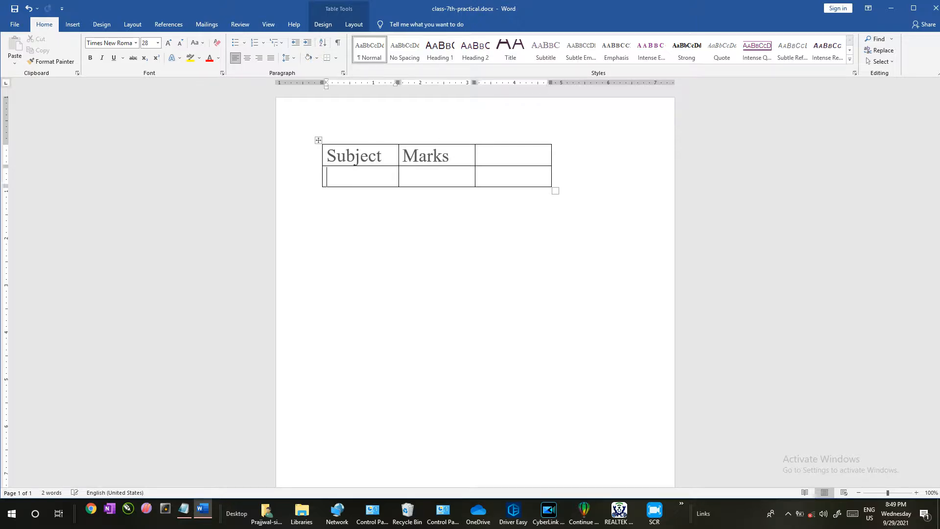
Delete the empty second row with the Delete Cells option "Delete entire row".
right_click(347, 176)
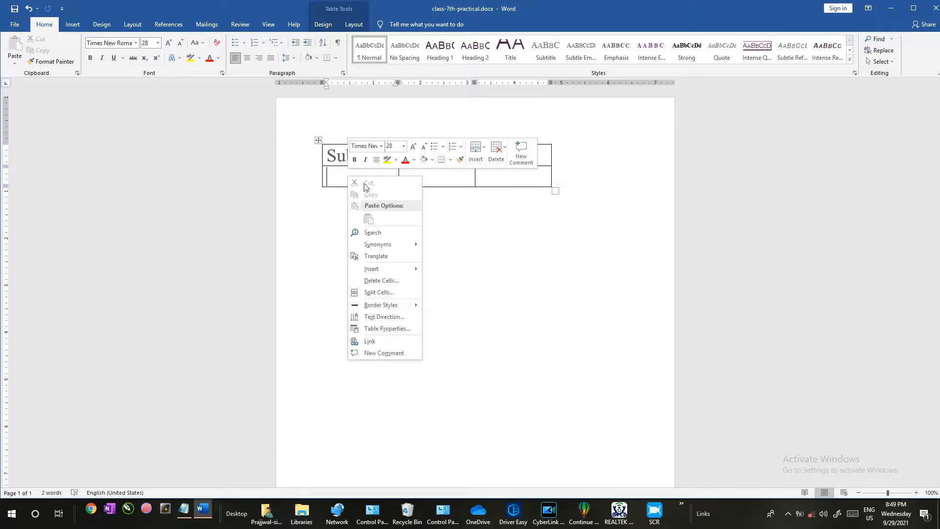
click(405, 281)
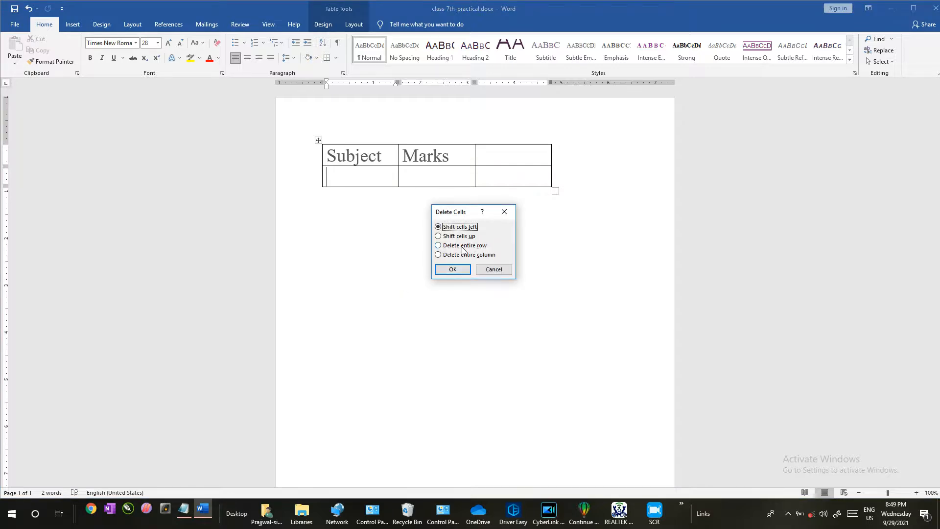
click(463, 245)
click(456, 270)
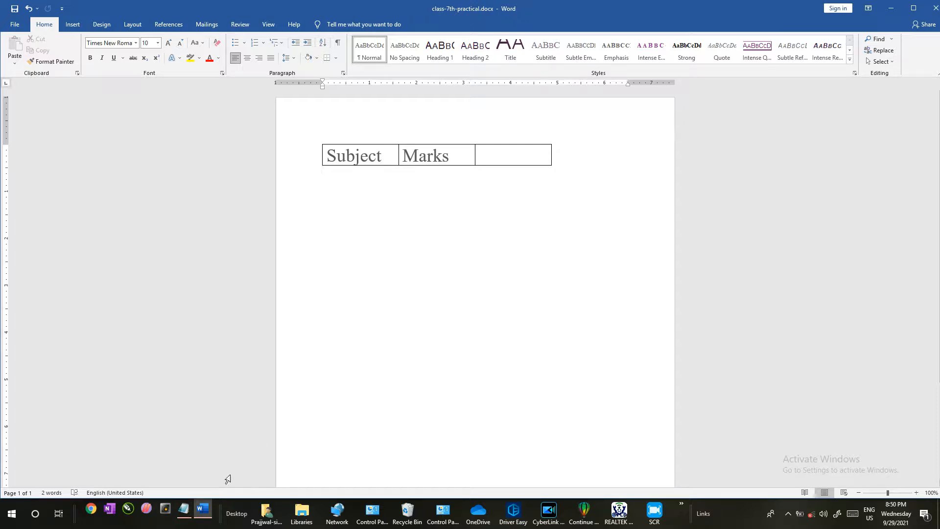
Highlight the topic "Merging Cells" in the Notepad lesson list, then return to Word.
click(183, 509)
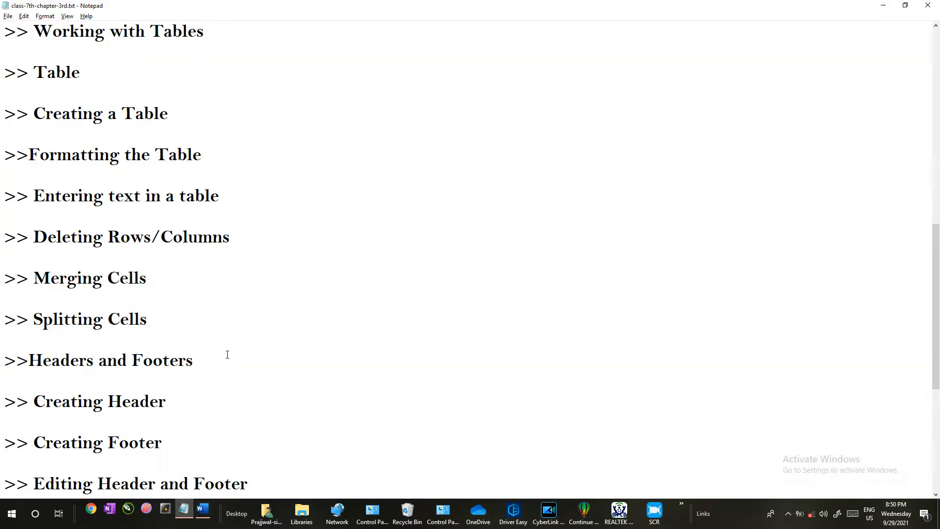
scroll(202, 266, down, 2)
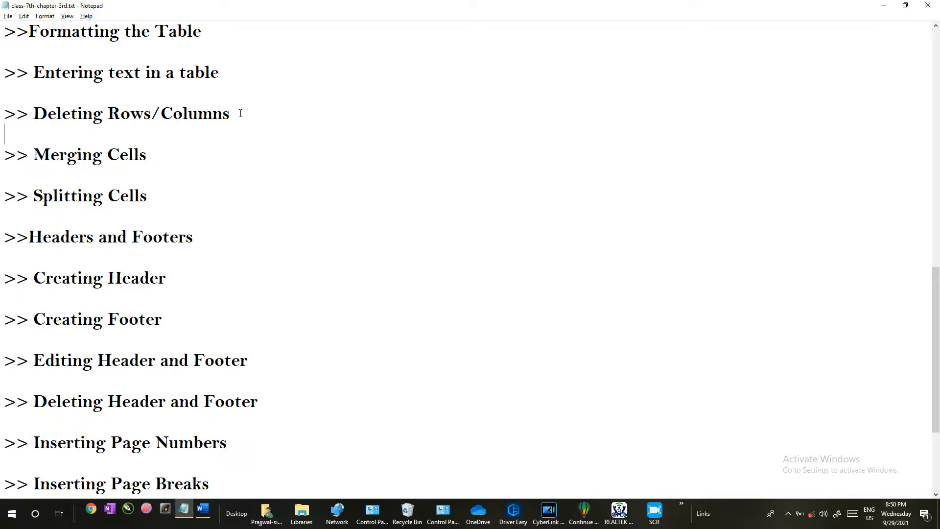
drag(160, 155, 33, 161)
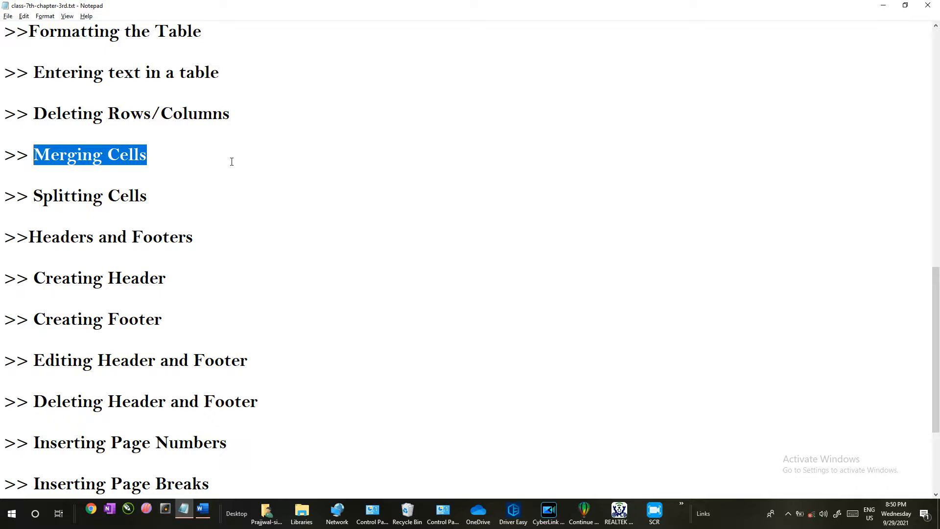
key(alt+Tab)
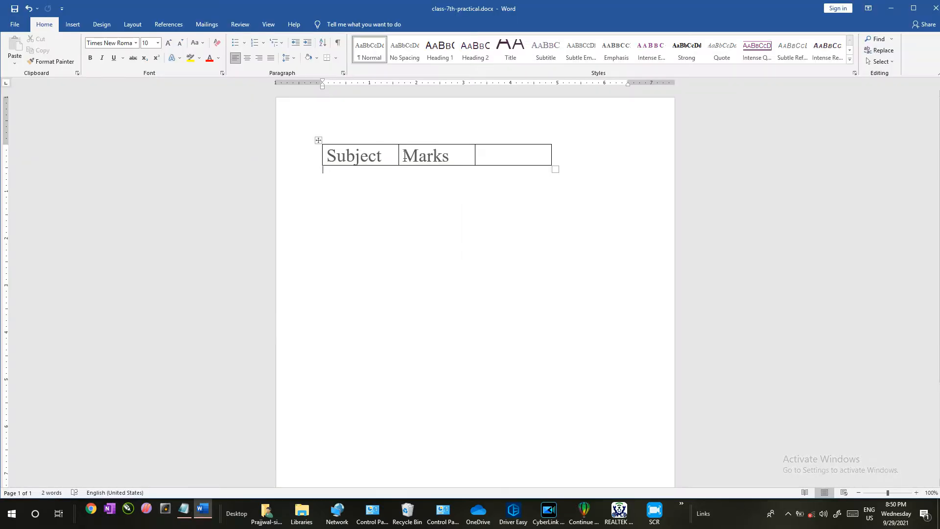
Enter "Class" in the empty third cell of the table.
click(371, 157)
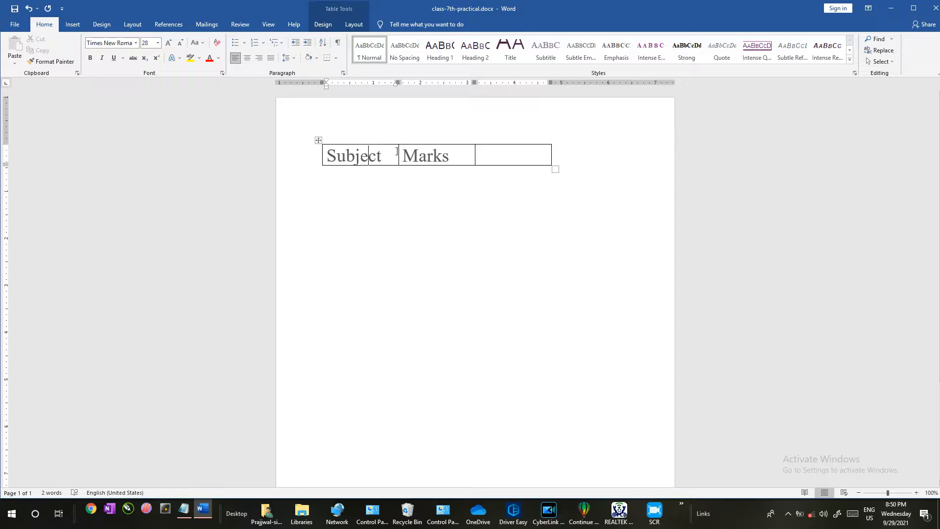
click(504, 153)
text(lass)
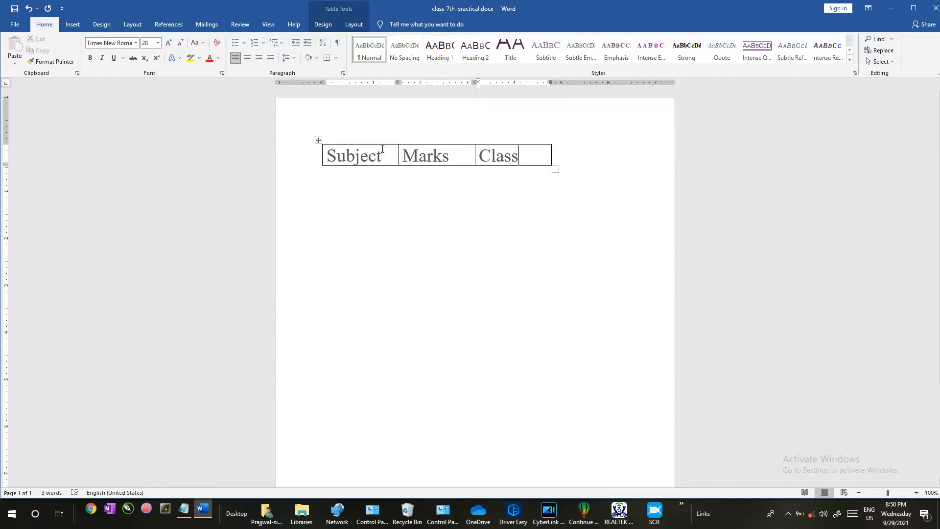
Merge the "Subject" and "Marks" cells of the table into a single cell.
drag(384, 154, 424, 156)
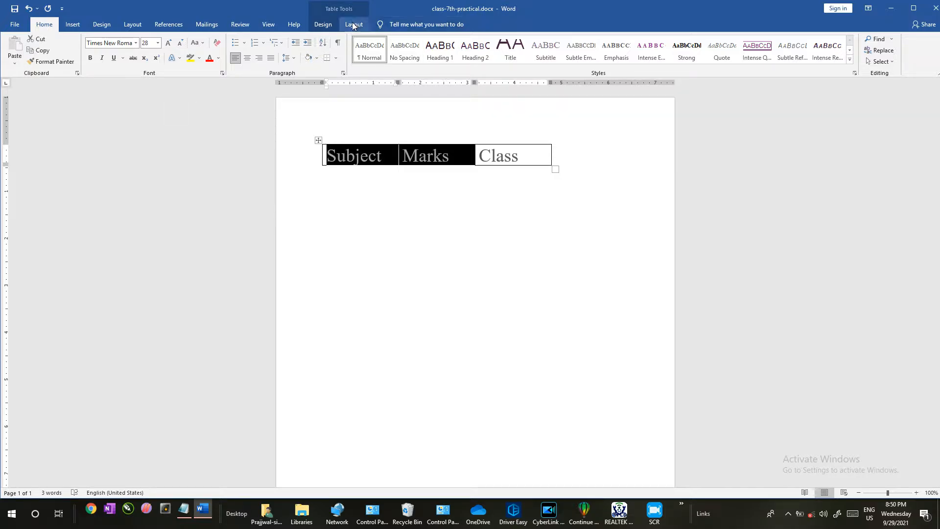
click(336, 25)
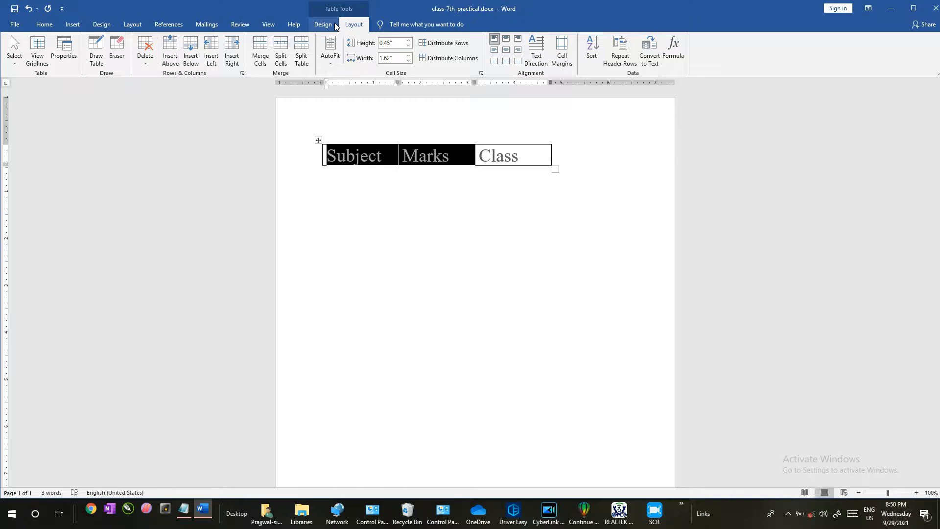
right_click(420, 152)
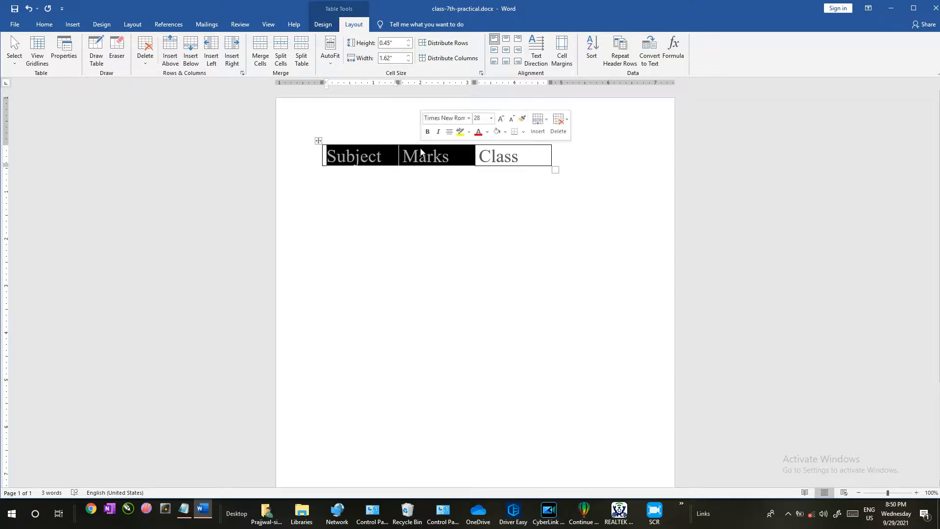
right_click(421, 153)
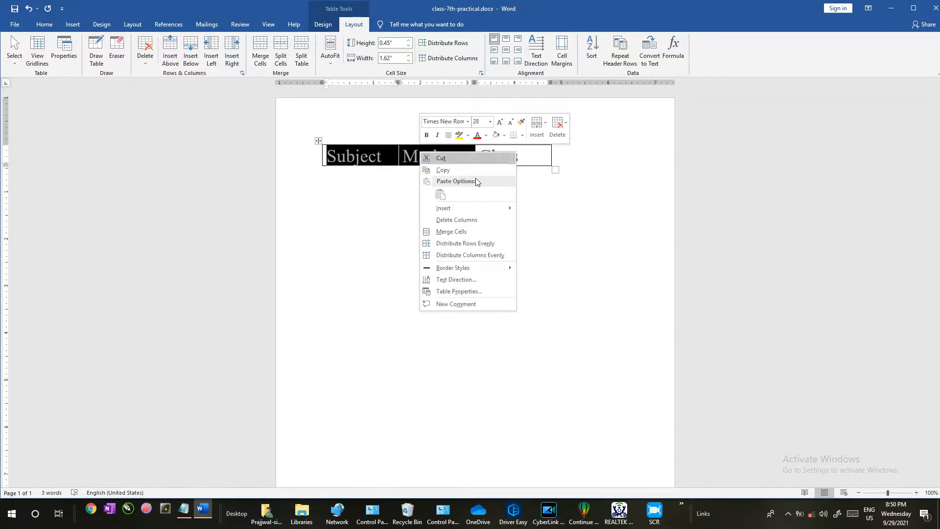
click(479, 231)
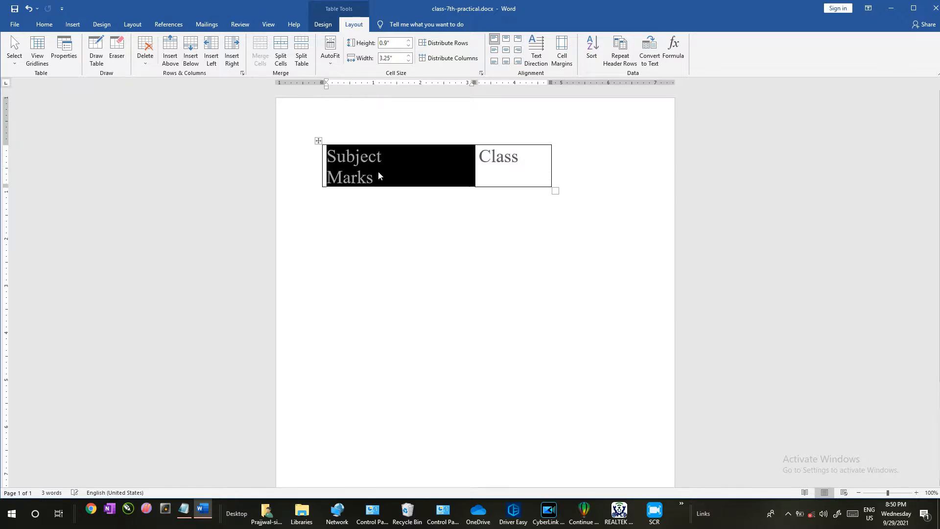
click(383, 181)
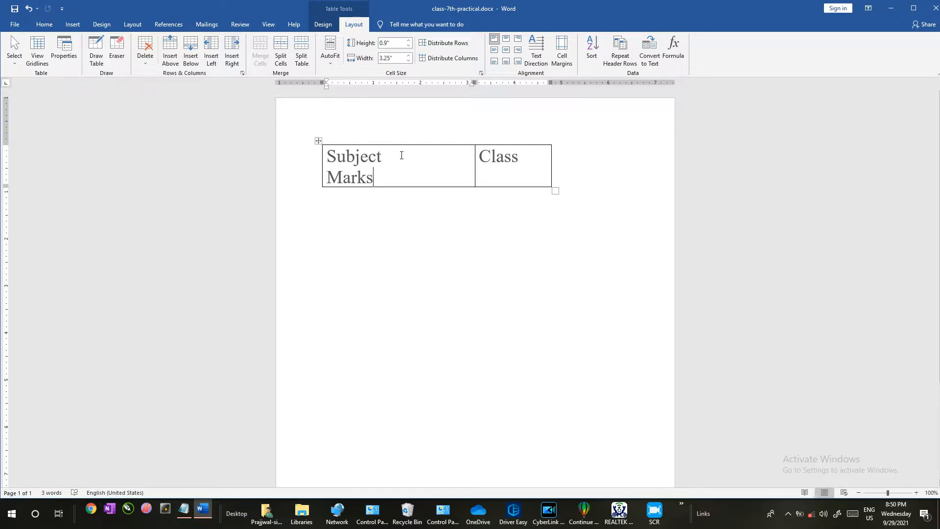
Split the merged "Subject Marks" cell into 2 columns and 1 row.
drag(402, 155, 349, 168)
click(342, 172)
double_click(405, 184)
click(384, 176)
right_click(387, 177)
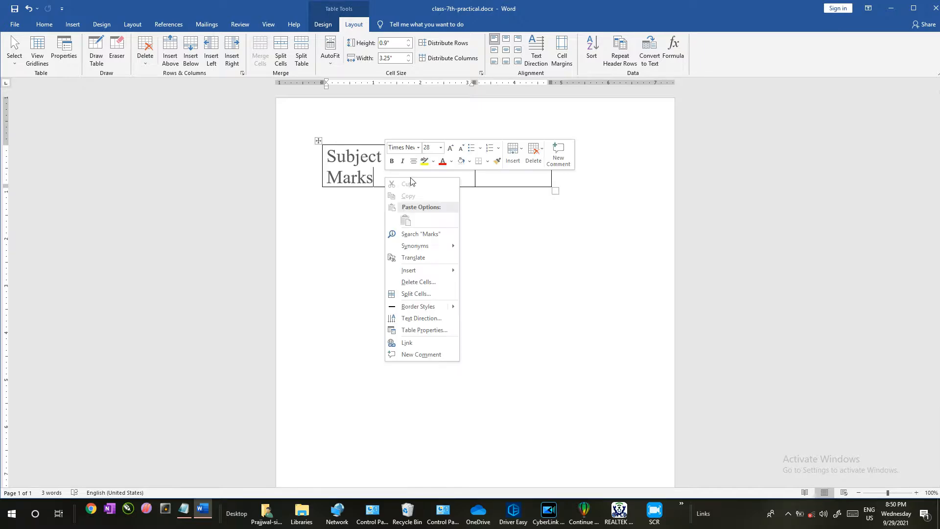
click(429, 295)
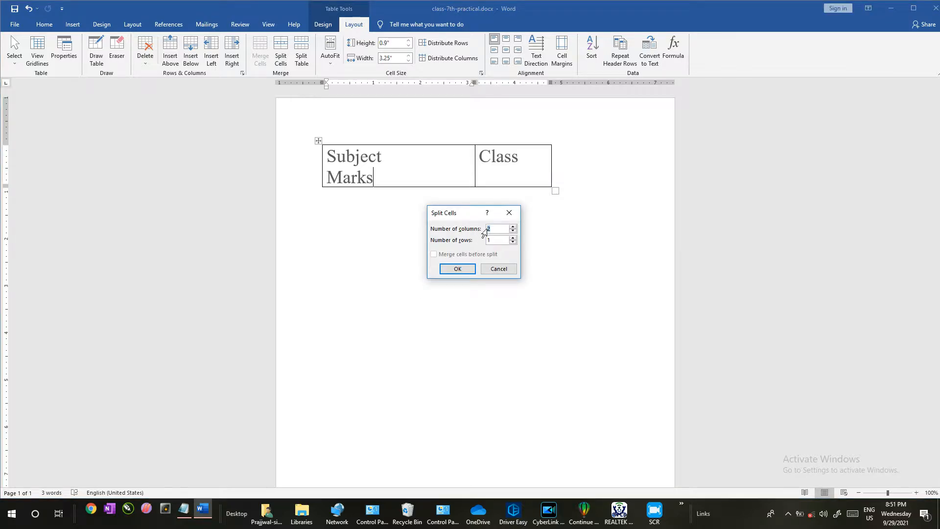
click(460, 270)
click(418, 164)
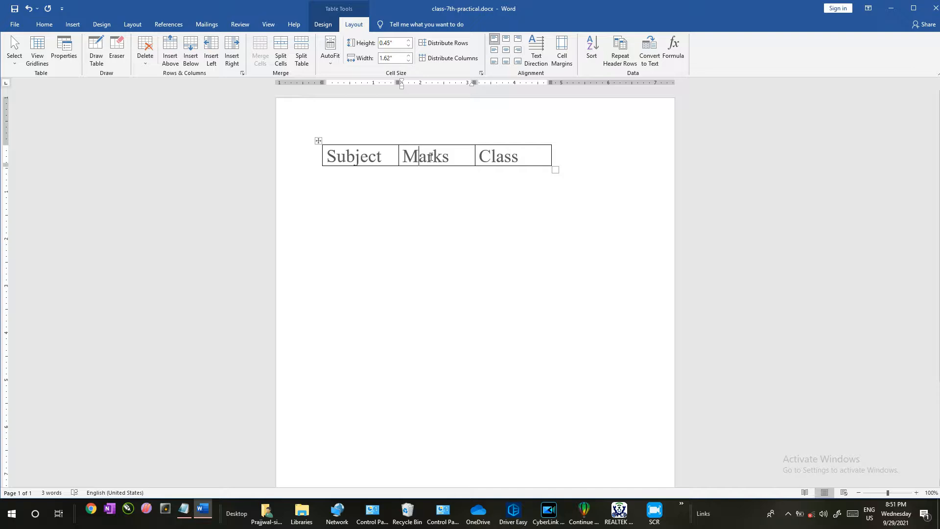
Highlight the topic "Headers and Footers" in the Notepad lesson list, then return to Word.
click(186, 512)
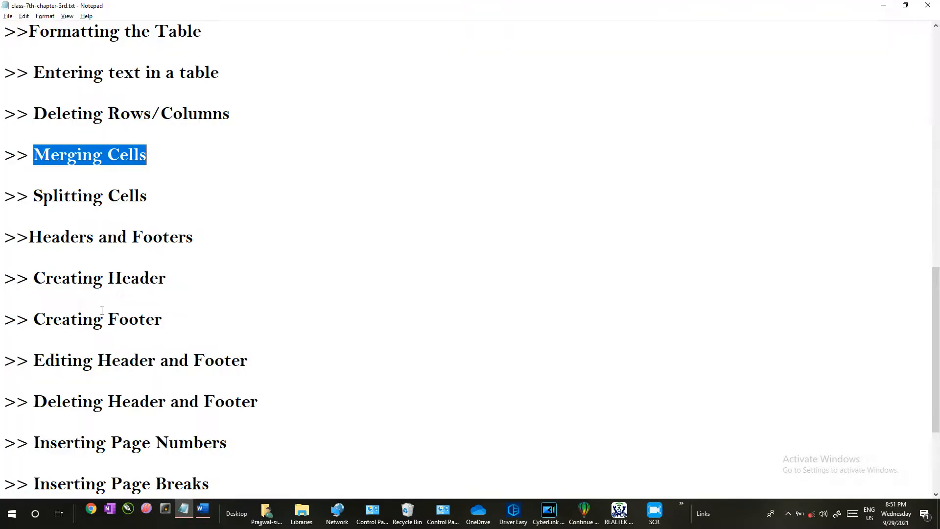
click(168, 208)
click(53, 209)
drag(29, 238, 195, 238)
click(202, 510)
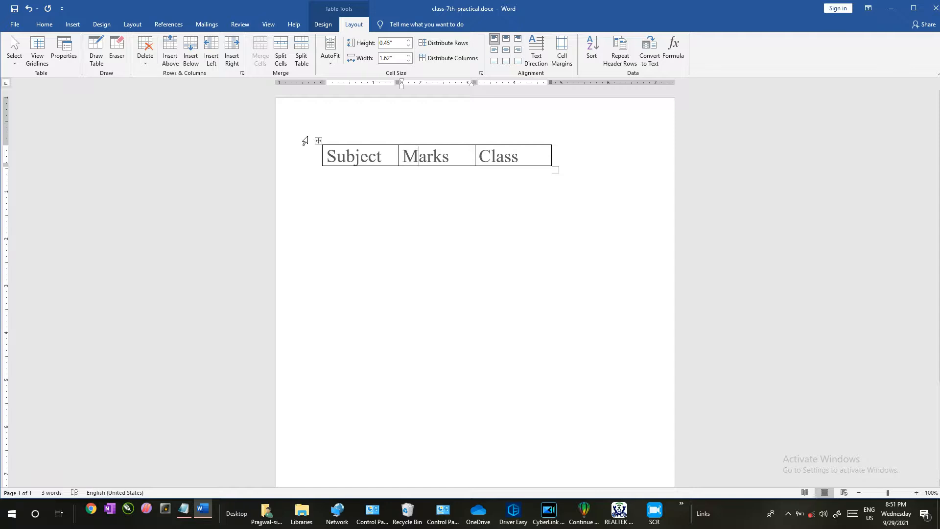
Clear the text from all three cells of the table.
click(318, 141)
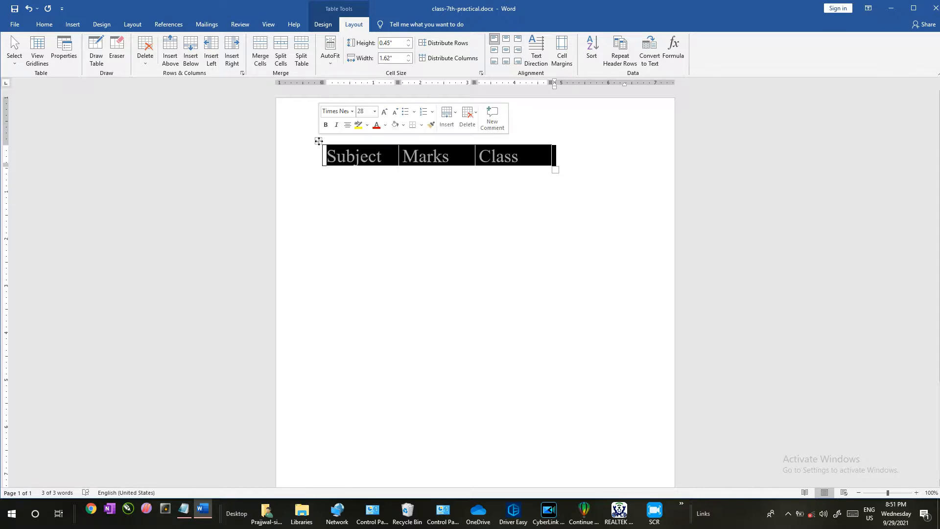
key(Delete)
click(319, 141)
click(319, 141)
key(Delete)
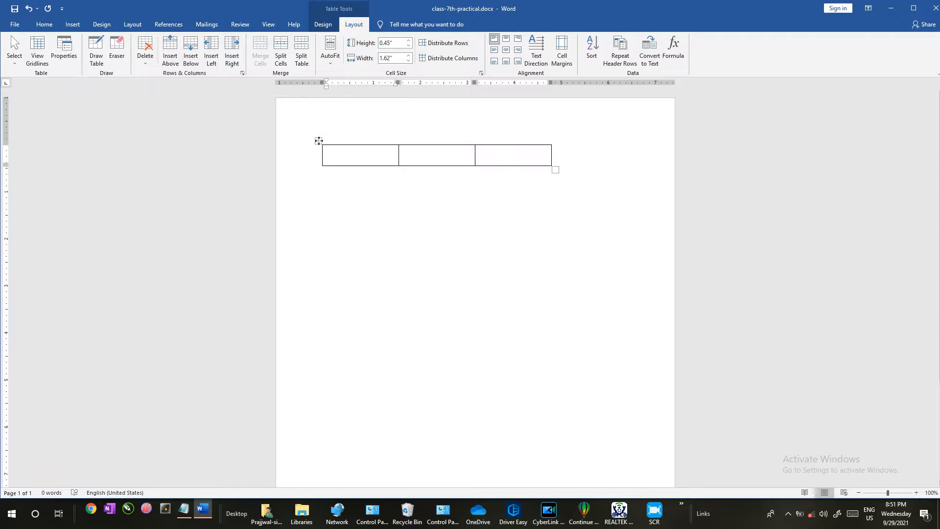
Delete the entire empty table from the page.
click(317, 141)
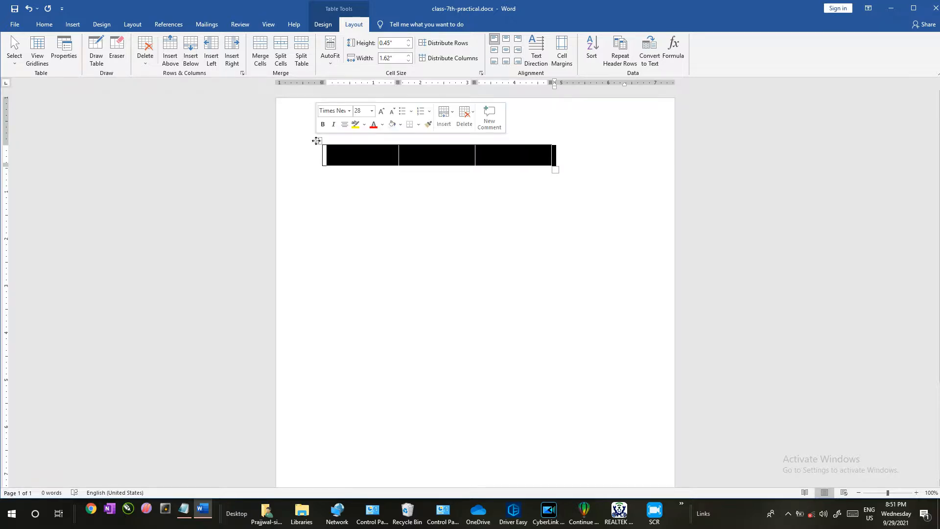
key(Delete)
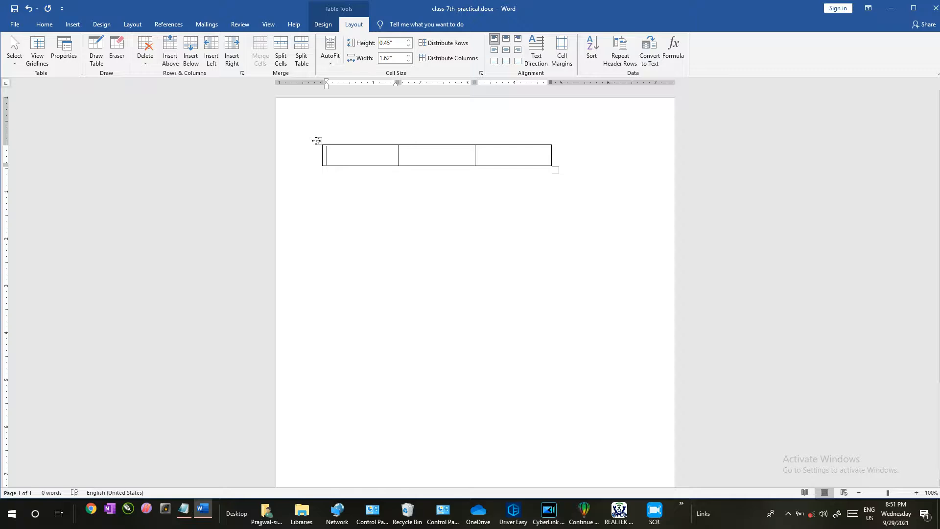
click(317, 140)
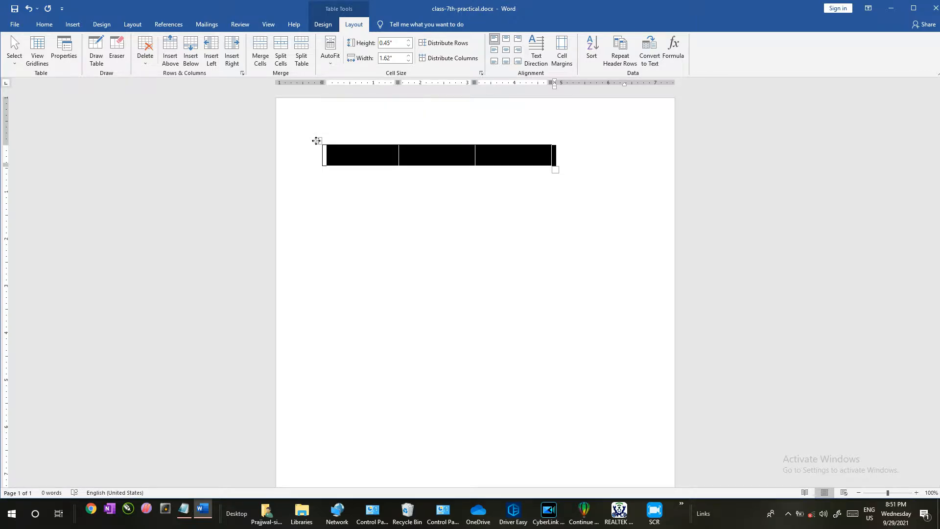
right_click(317, 141)
click(354, 156)
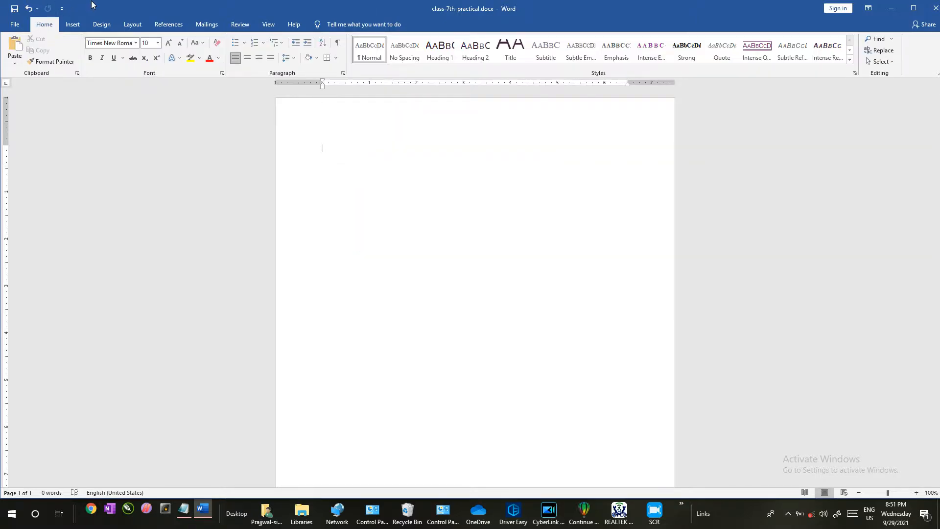
Insert a header in the built-in Banded style.
click(78, 24)
click(485, 59)
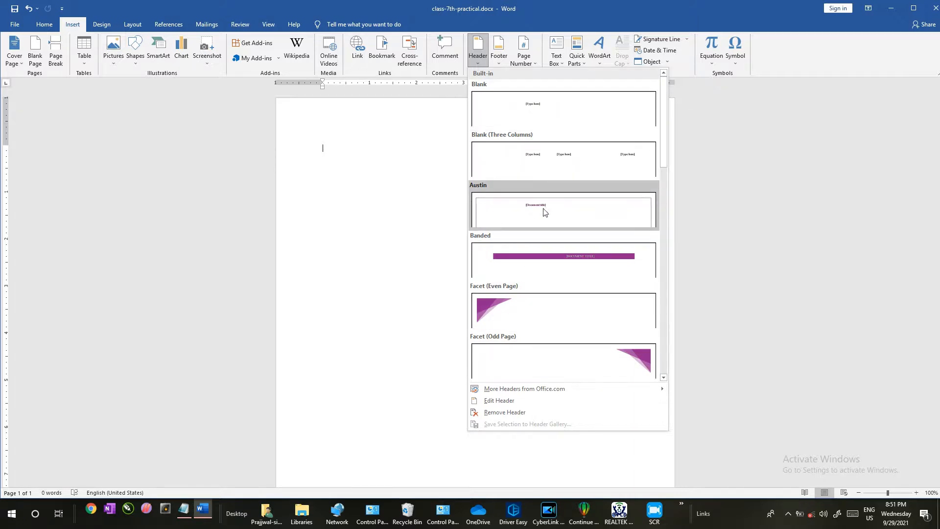
click(556, 255)
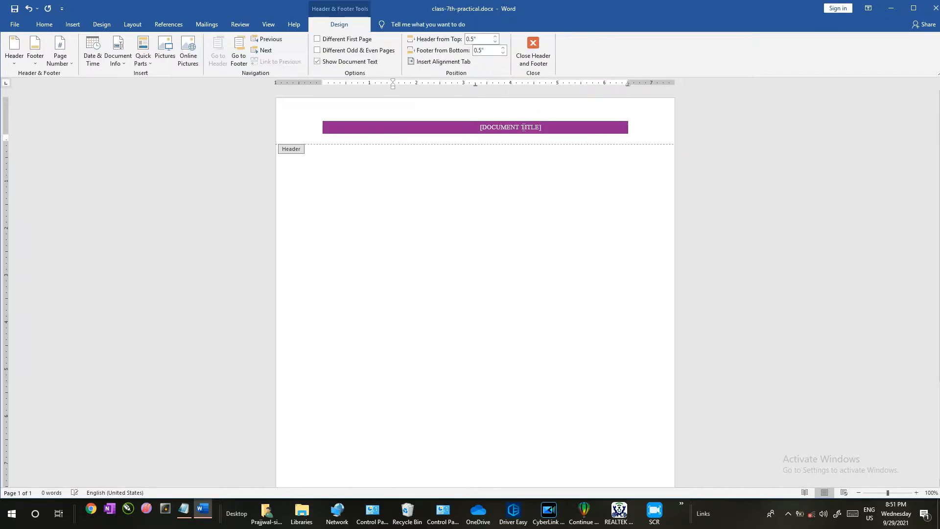
Replace the header's document title placeholder with "COMPUTER SCIENCE" and return to the document body.
click(561, 128)
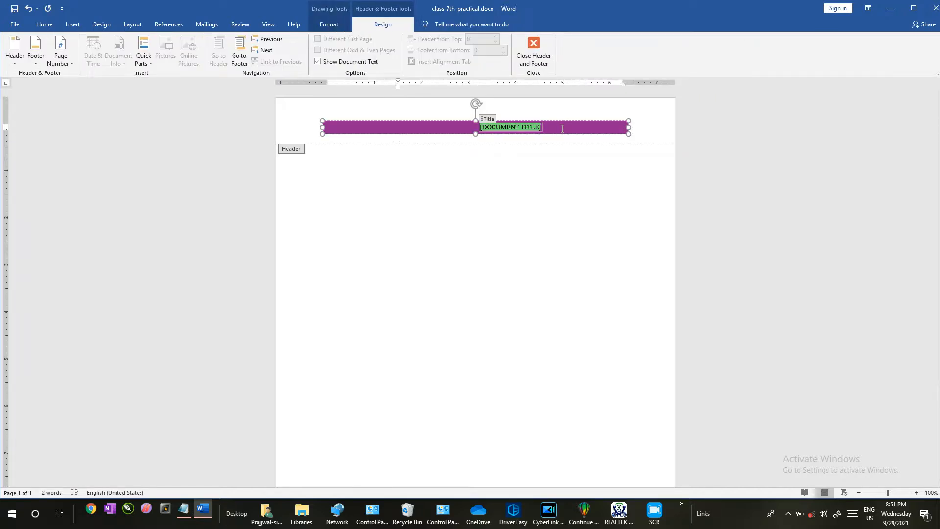
key(Delete)
text(COMPUTER S)
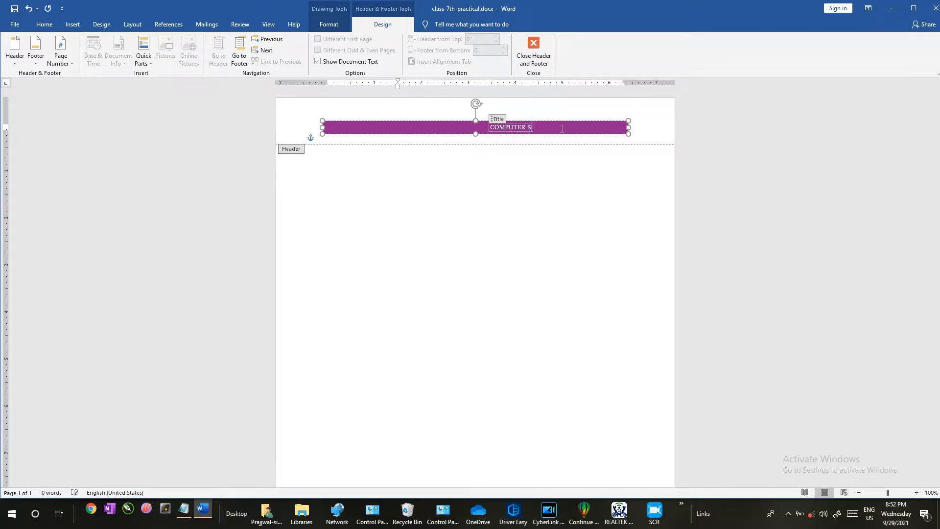
text(CIENCE)
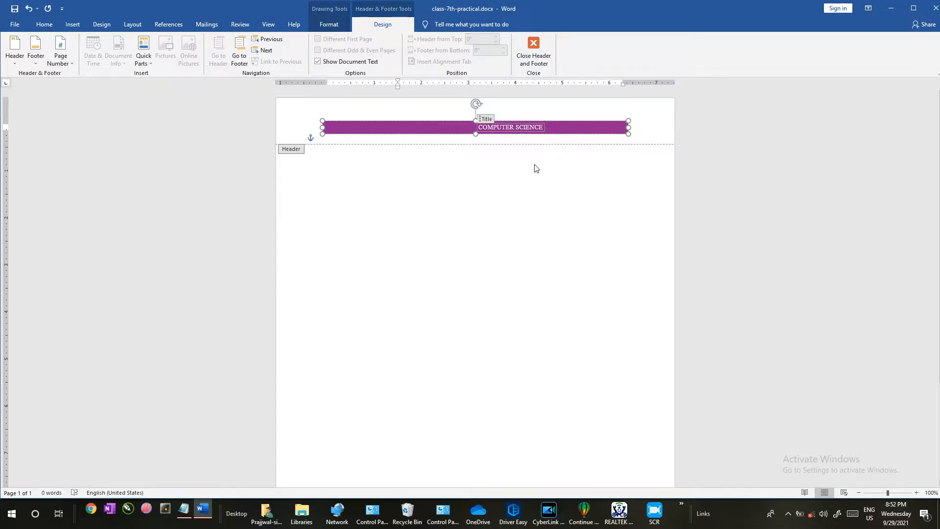
double_click(499, 192)
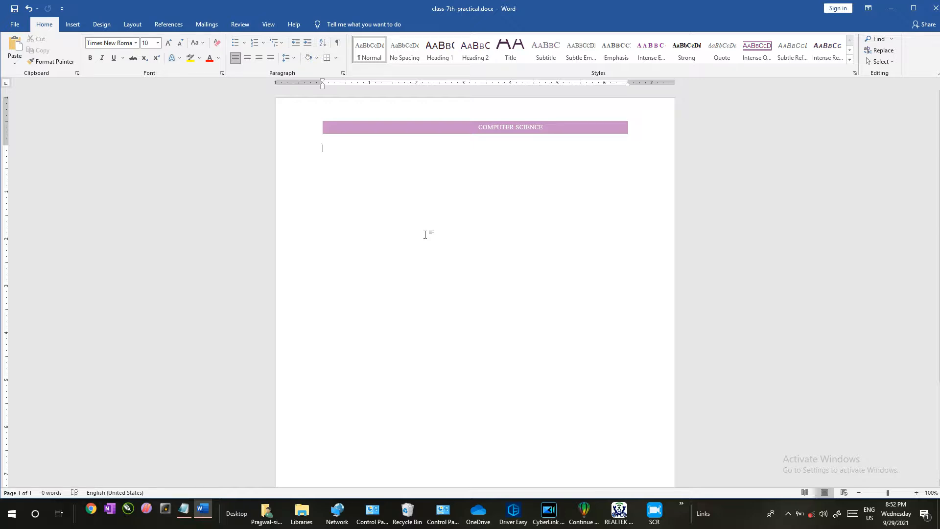
Insert a footer in the built-in Banded style.
scroll(411, 243, down, 2)
scroll(411, 243, up, 2)
click(71, 25)
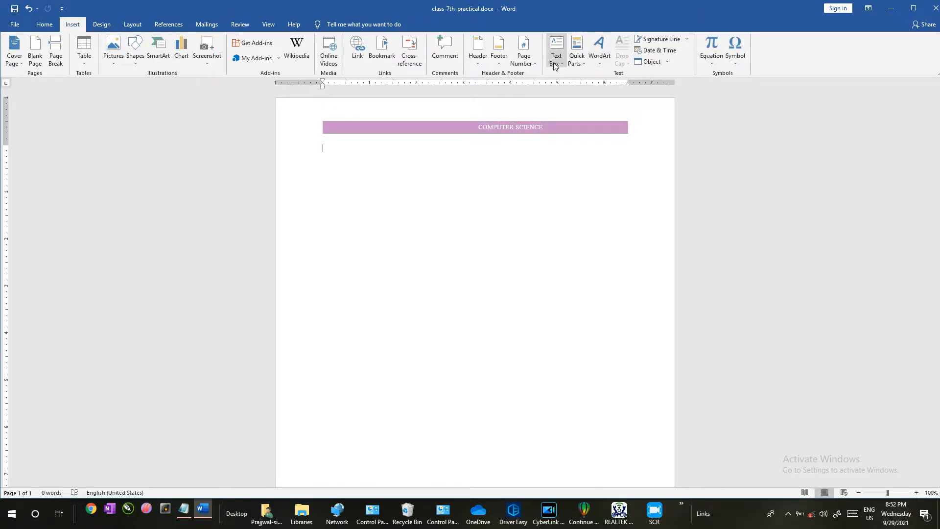
click(492, 63)
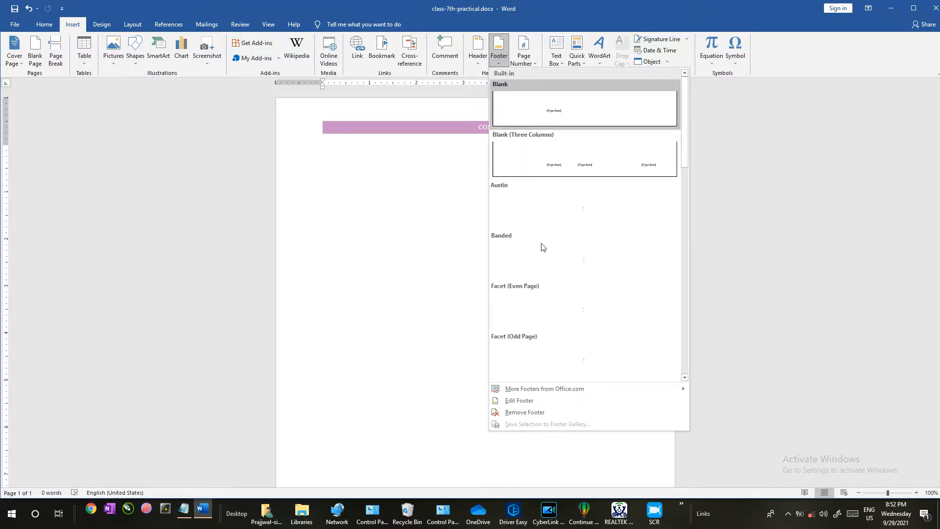
click(525, 252)
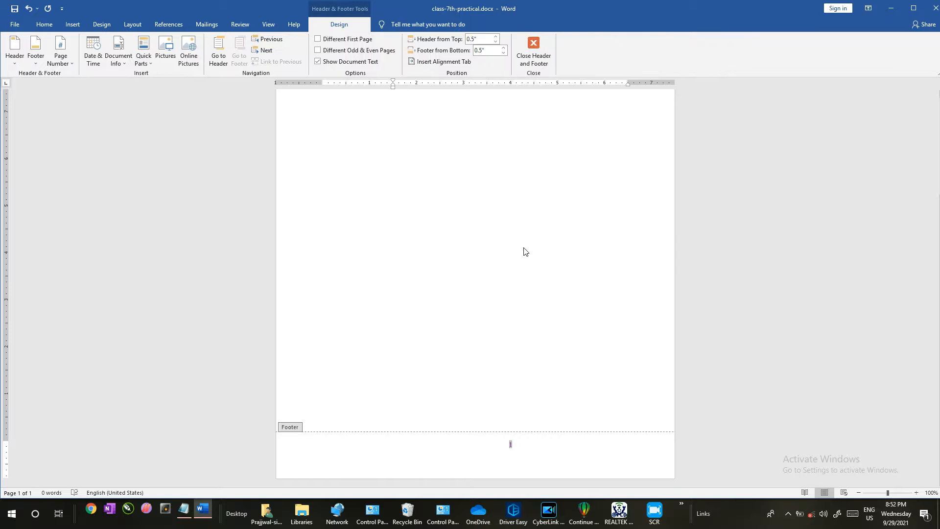
Enter "JAMES GOSSLING" in front of the page number in the footer and return to the document body.
text(JAMES )
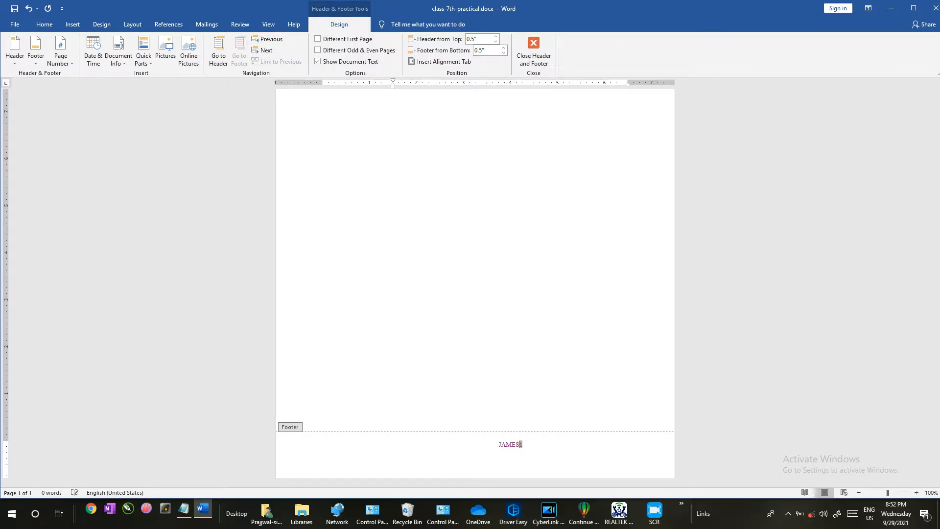
text(GOSSLINGS)
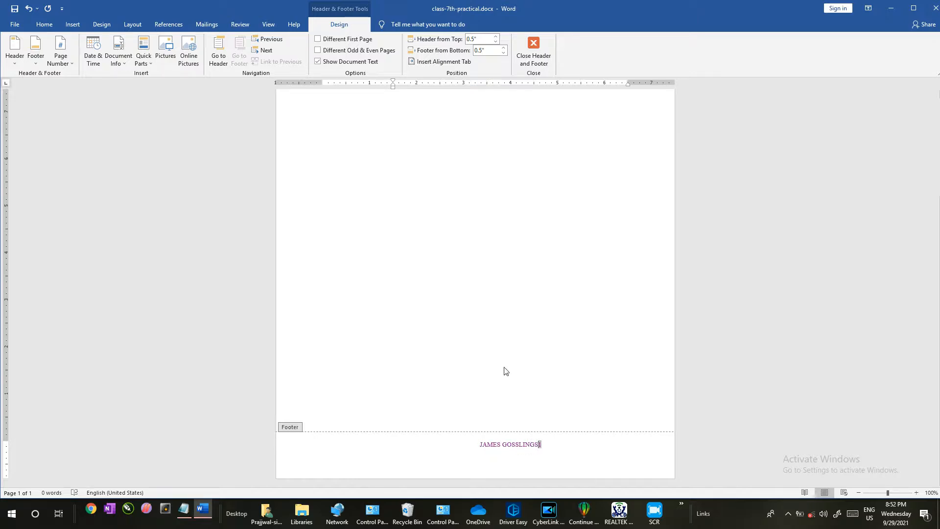
key(BackSpace)
double_click(497, 319)
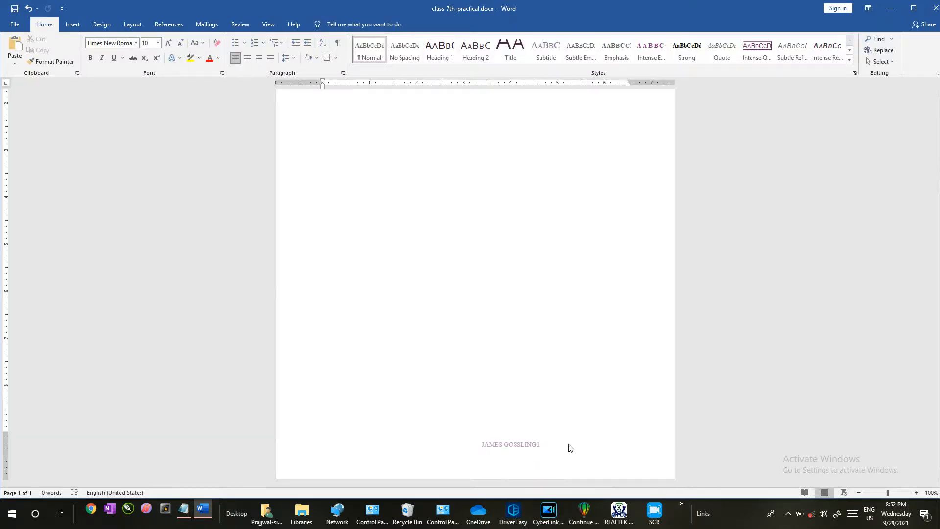
Reopen the footer for editing and delete the page number that follows the name.
scroll(515, 358, up, 5)
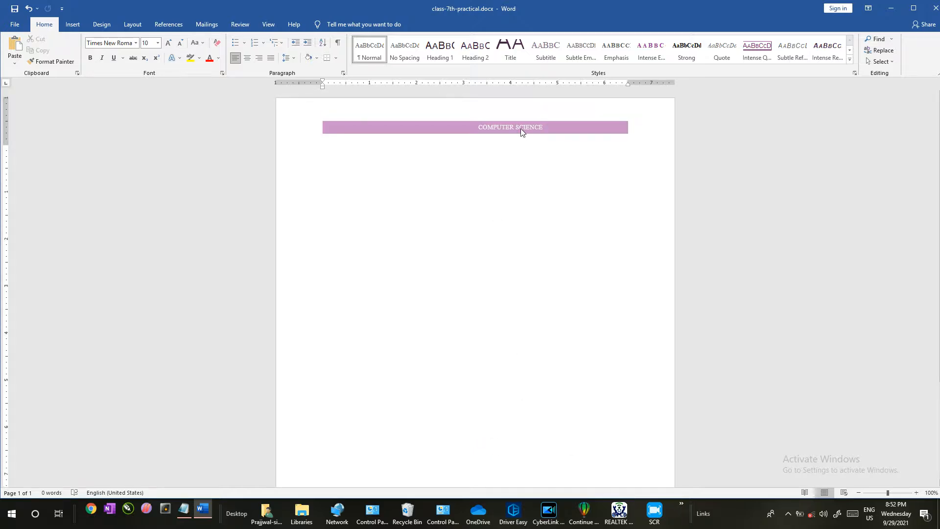
scroll(504, 226, down, 3)
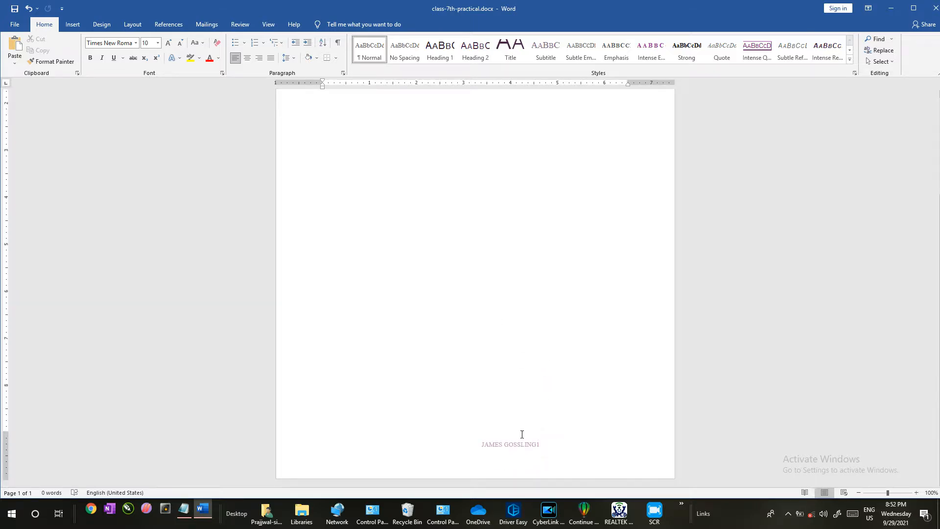
double_click(554, 441)
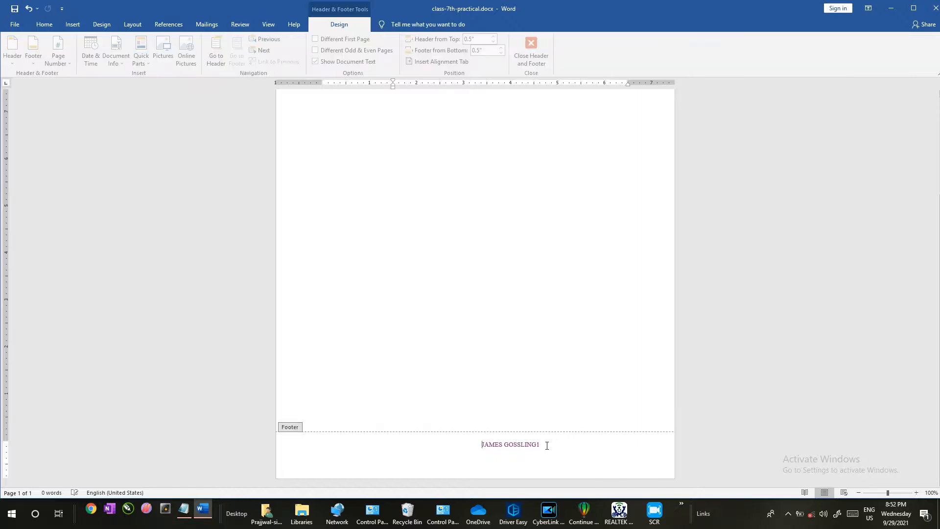
key(shift+Left)
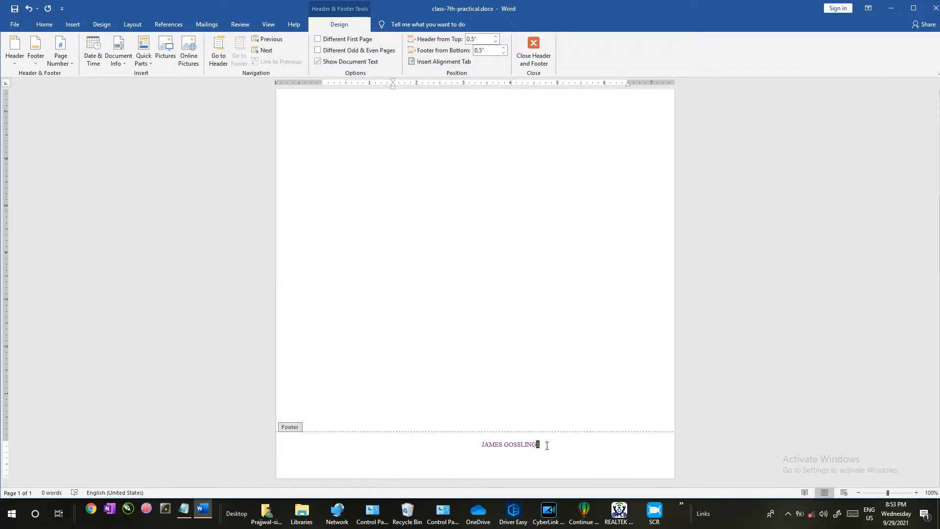
click(547, 445)
key(shift+Left)
key(BackSpace)
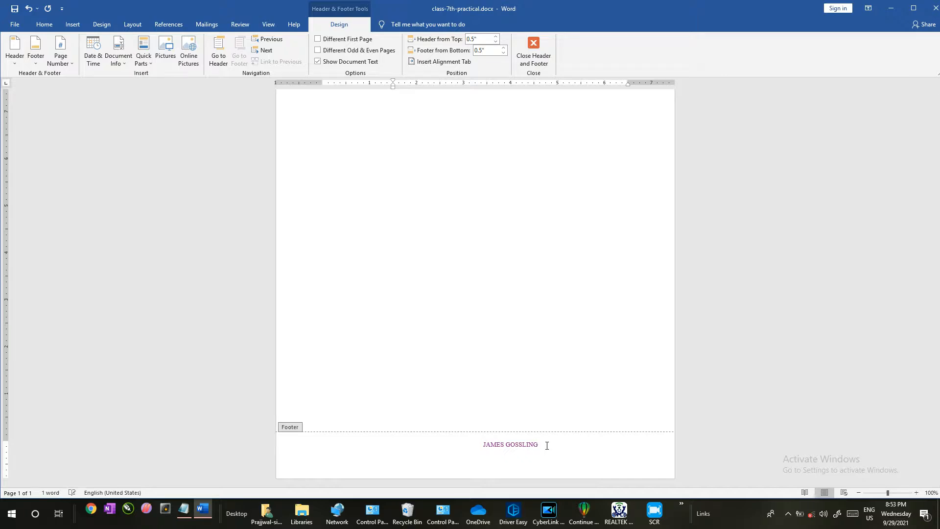
scroll(522, 390, up, 5)
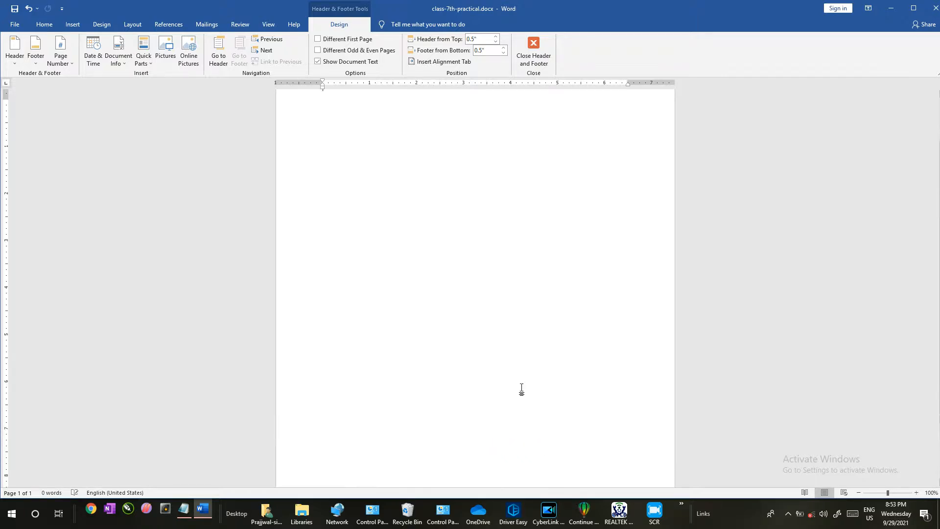
Close the footer and return to the start of the document body.
double_click(522, 389)
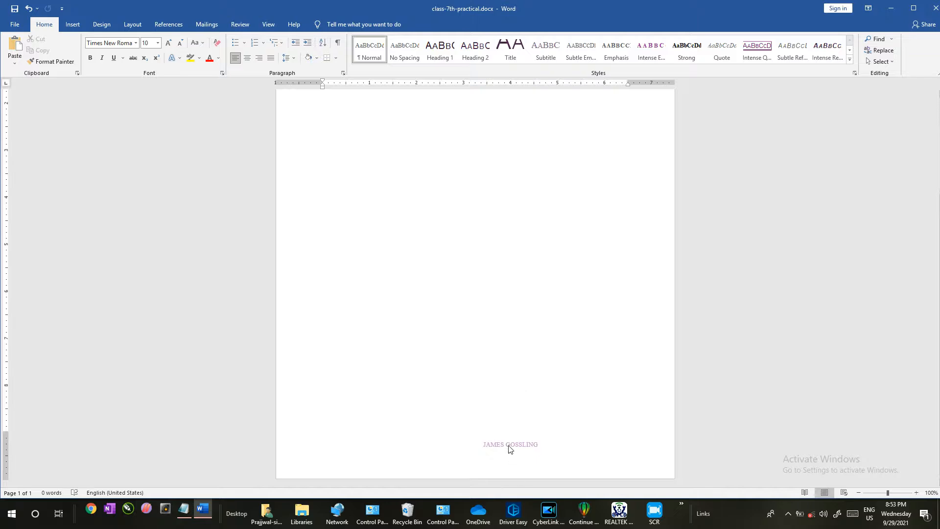
scroll(480, 408, up, 3)
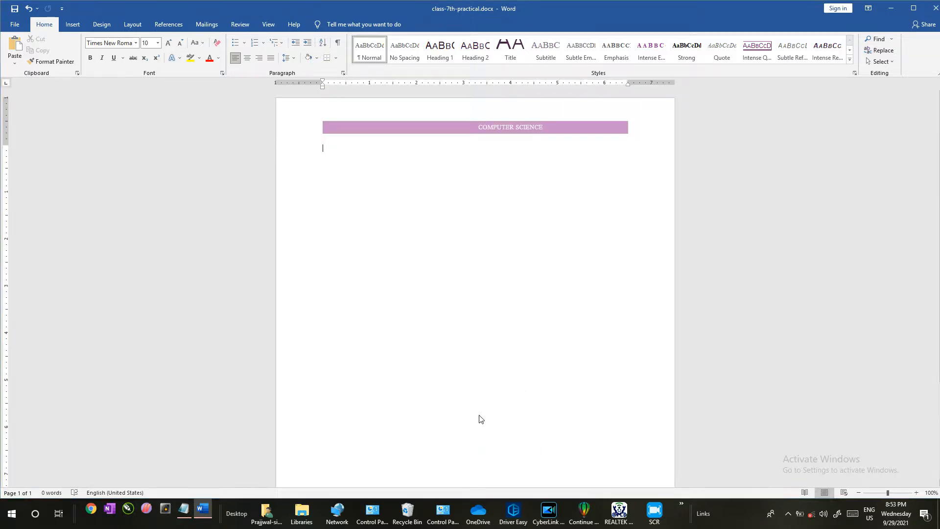
Switch to Notepad and highlight the topics from Creating Header through Deleting Header and Footer in the lesson list.
key(alt+Tab)
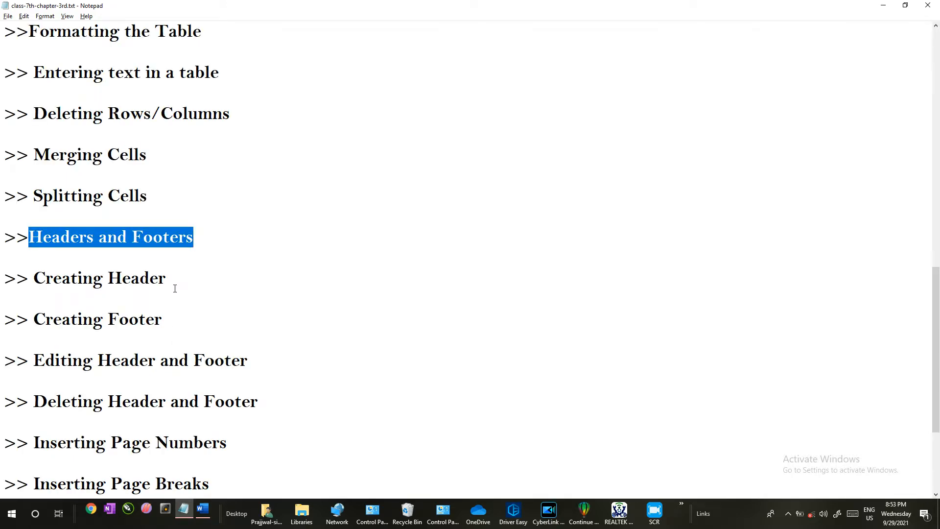
drag(174, 288, 48, 283)
drag(175, 319, 46, 321)
drag(248, 361, 60, 361)
drag(259, 402, 103, 405)
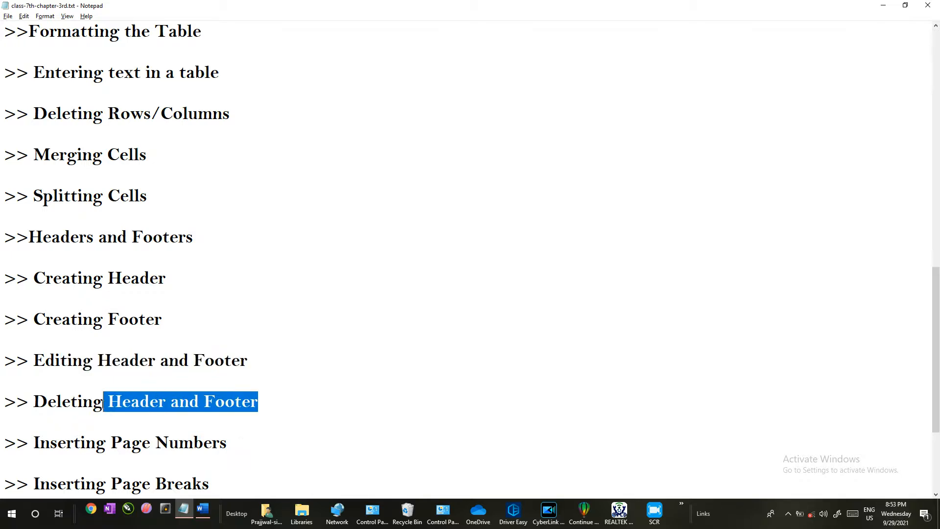
Switch back to Word, delete the "COMPUTER SCIENCE" title from the header and return to the document body.
key(alt+Tab)
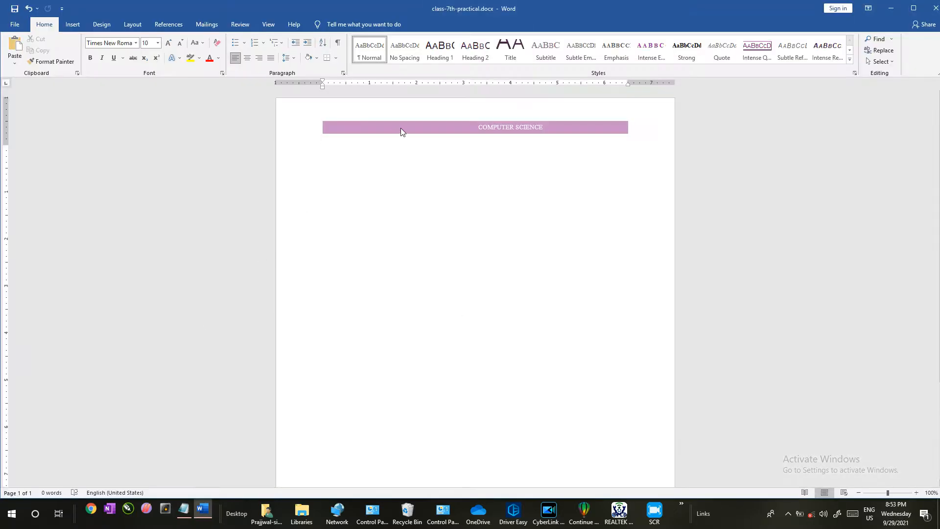
click(73, 24)
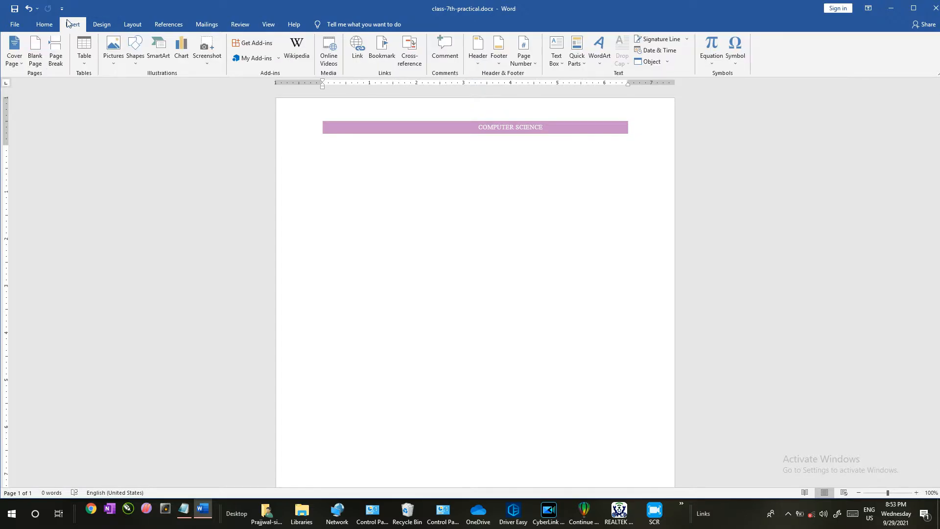
double_click(536, 127)
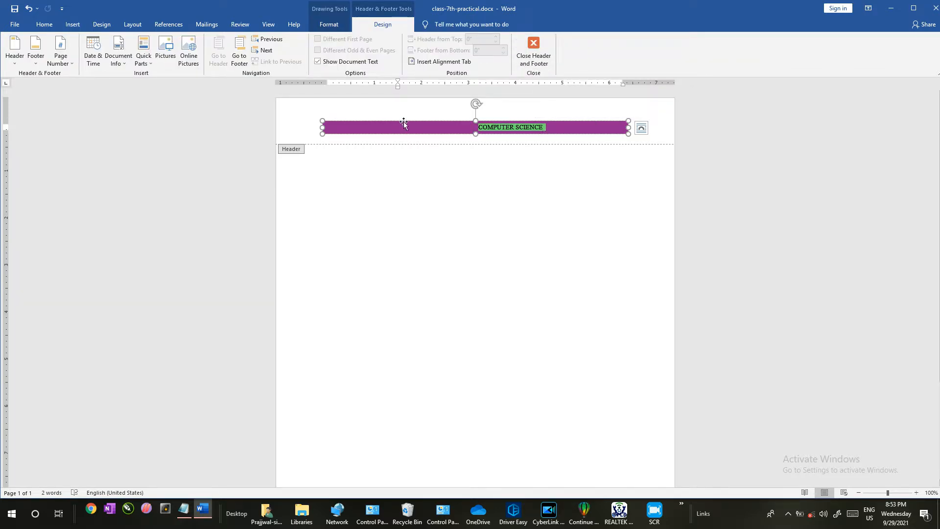
key(Delete)
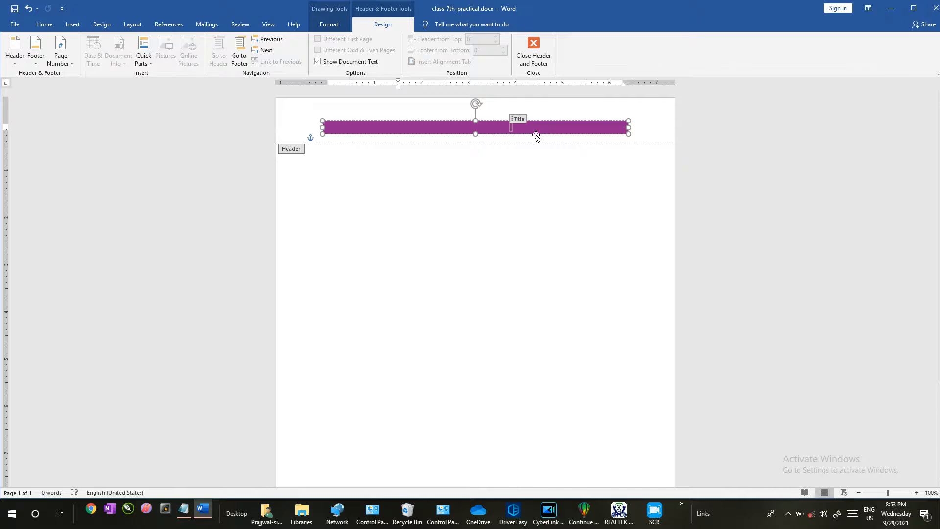
double_click(433, 173)
Reopen the header and remove it completely, including its coloured band.
double_click(465, 130)
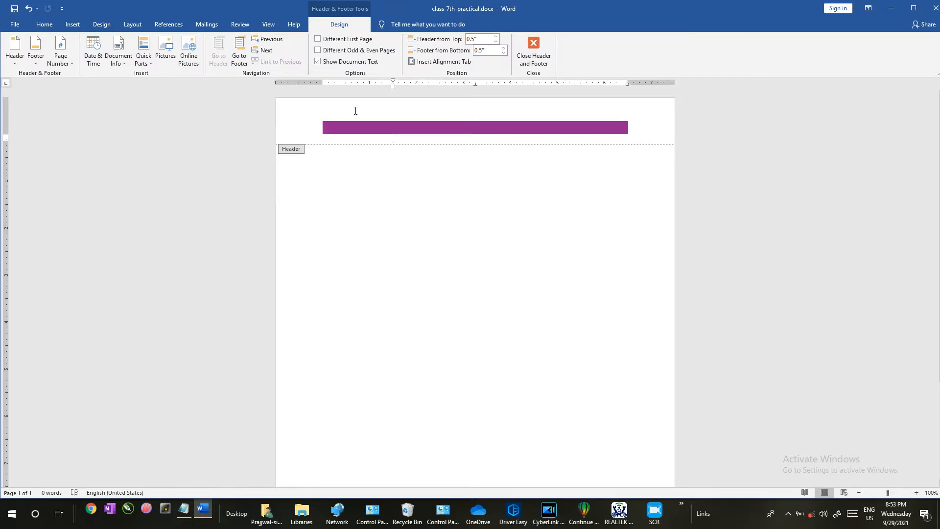
click(14, 62)
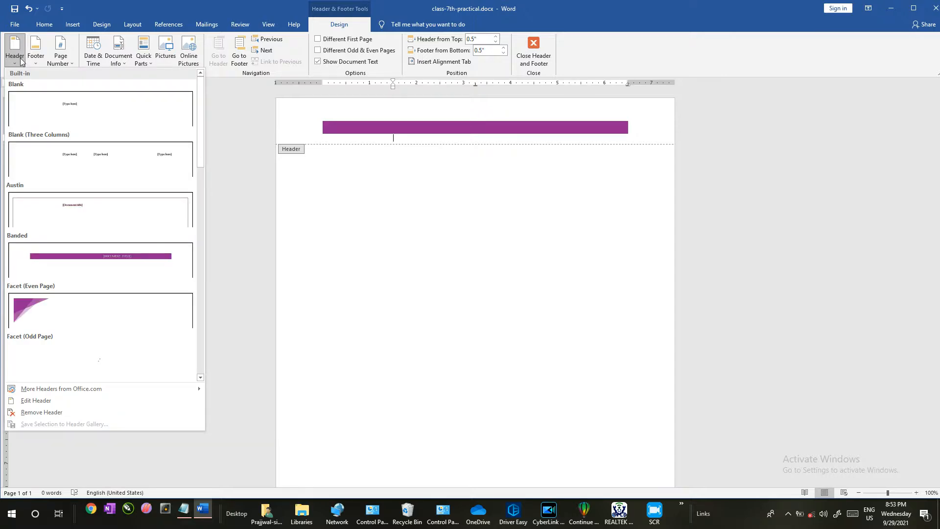
click(43, 412)
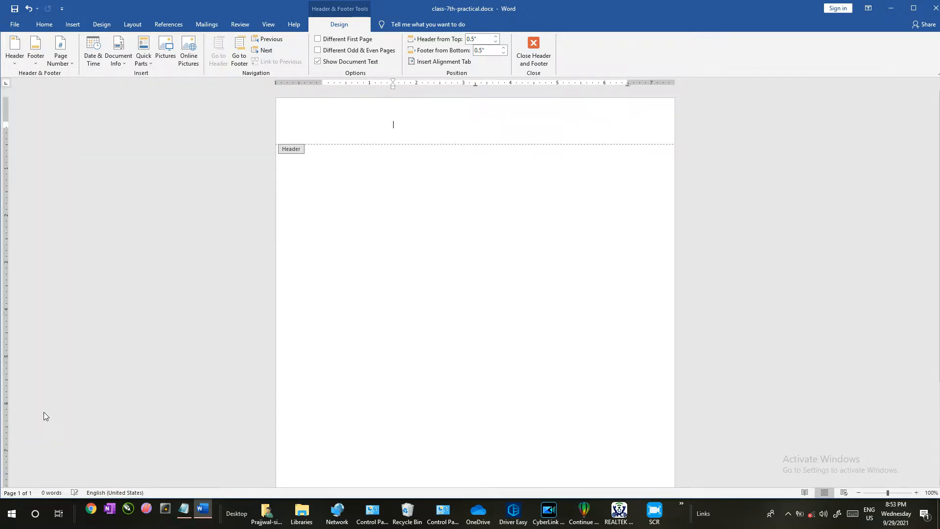
Open the footer, remove it from the document and return to the document body.
scroll(424, 276, down, 3)
double_click(400, 220)
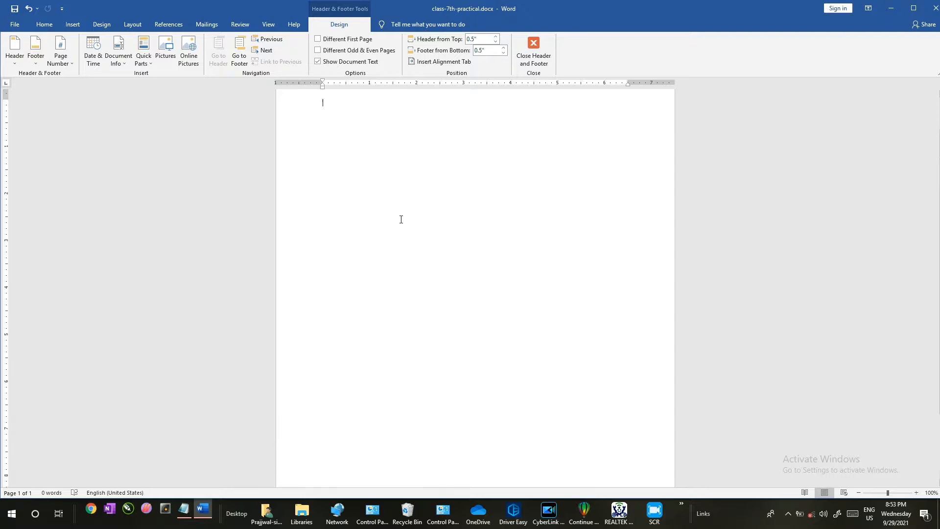
double_click(495, 446)
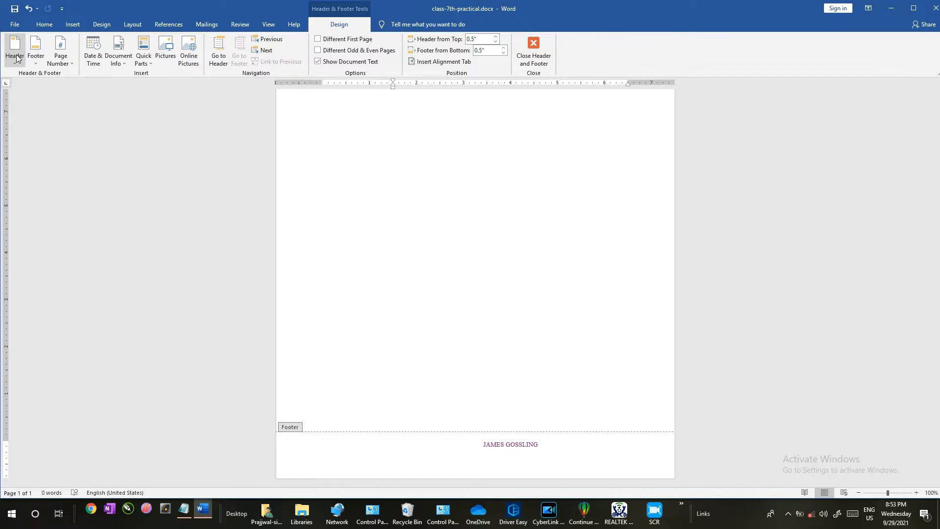
click(31, 61)
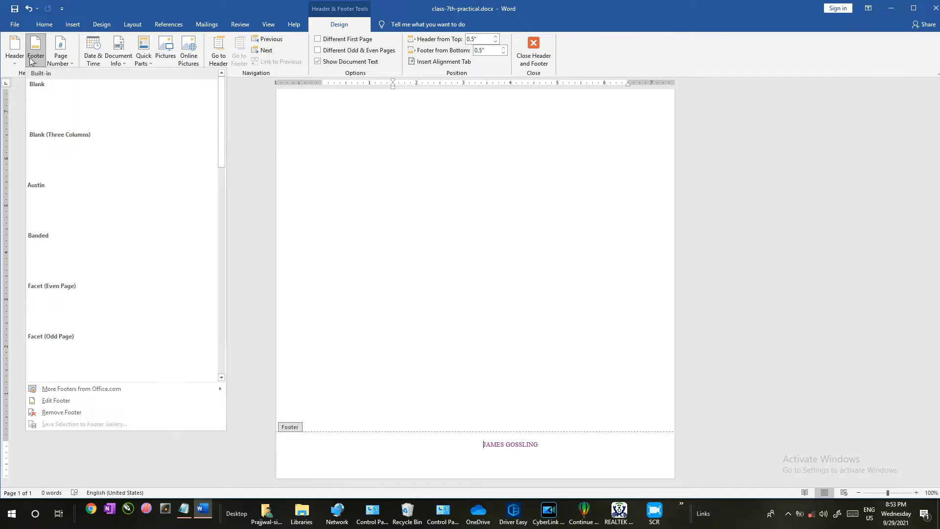
click(66, 413)
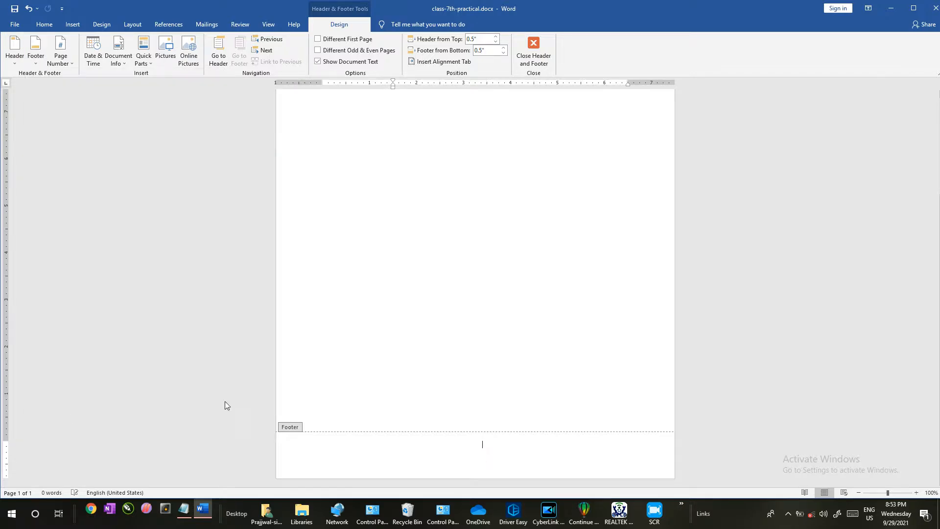
double_click(396, 319)
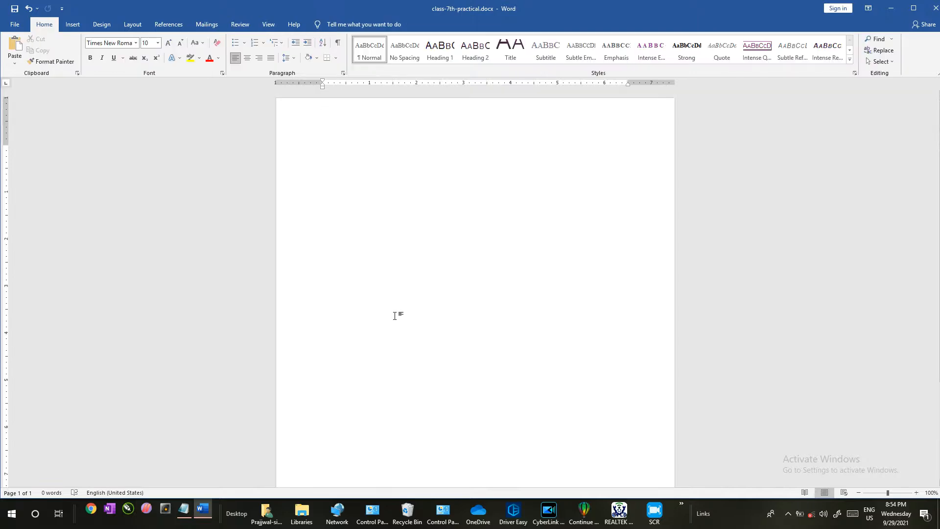
Switch to Notepad and go over the Inserting Page Numbers and Inserting Page Breaks topics in the lesson list.
click(193, 513)
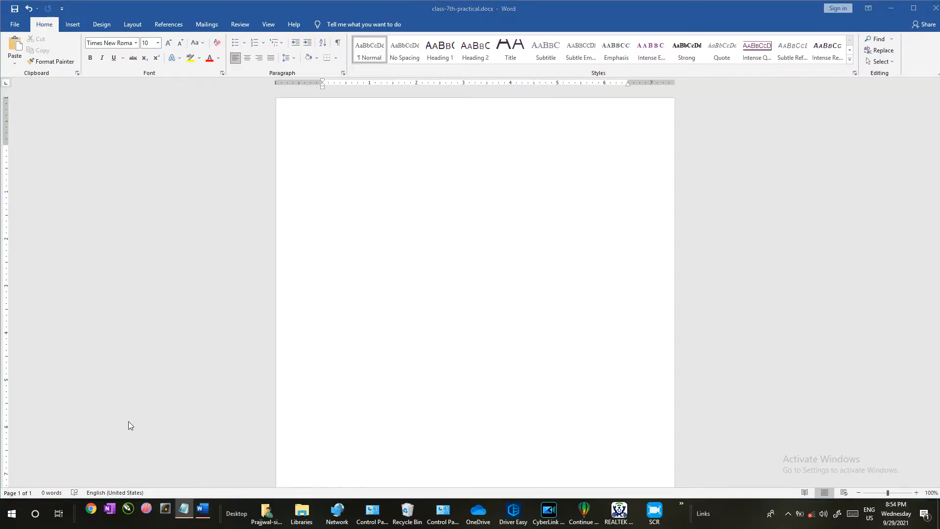
click(189, 511)
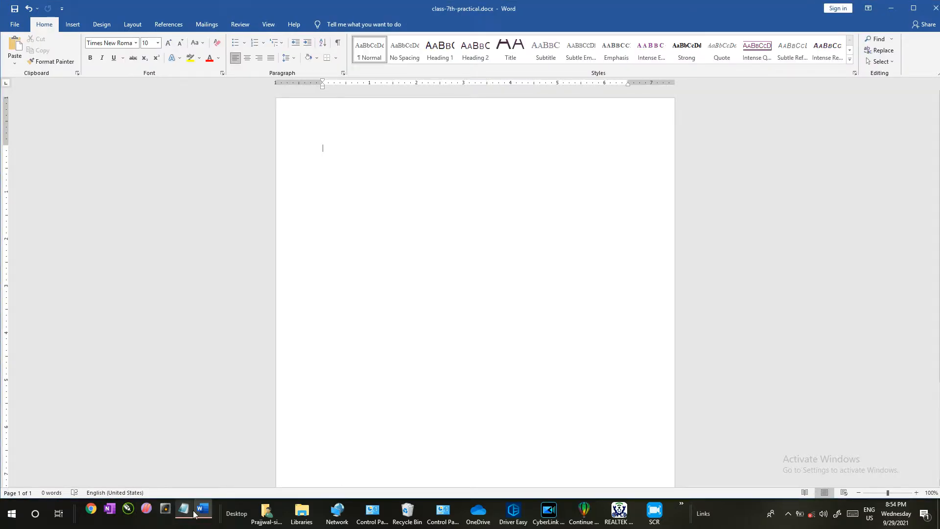
click(187, 513)
click(169, 442)
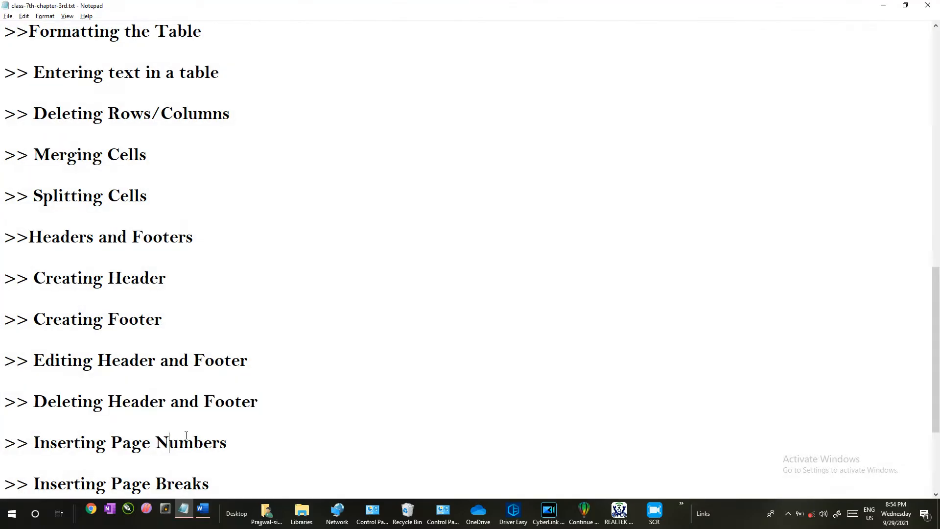
drag(251, 441, 57, 442)
scroll(119, 409, down, 1)
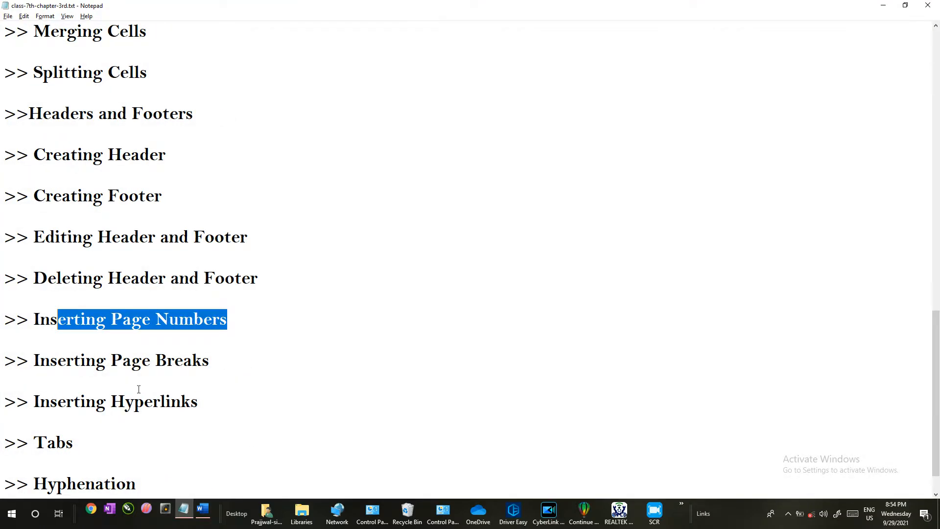
drag(214, 365, 131, 362)
click(135, 347)
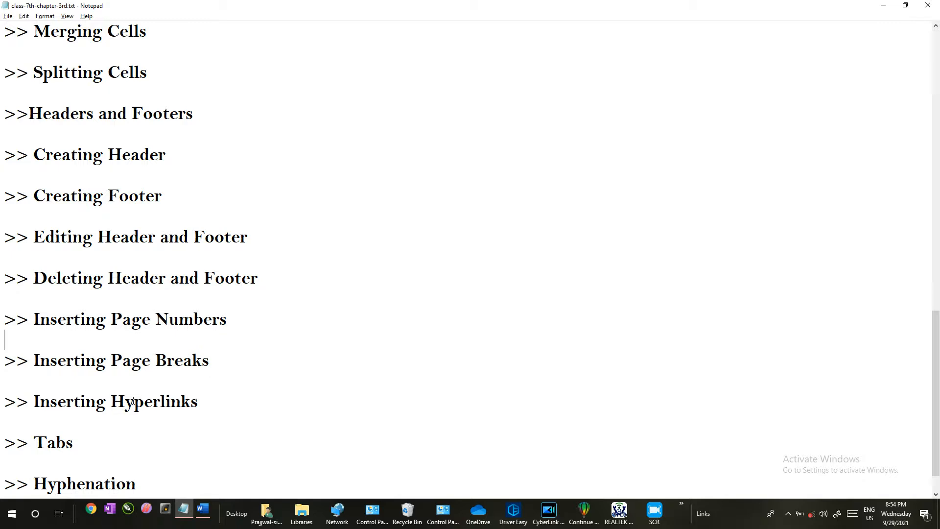
Switch back to Word and add blank pages until the document has six pages.
click(197, 512)
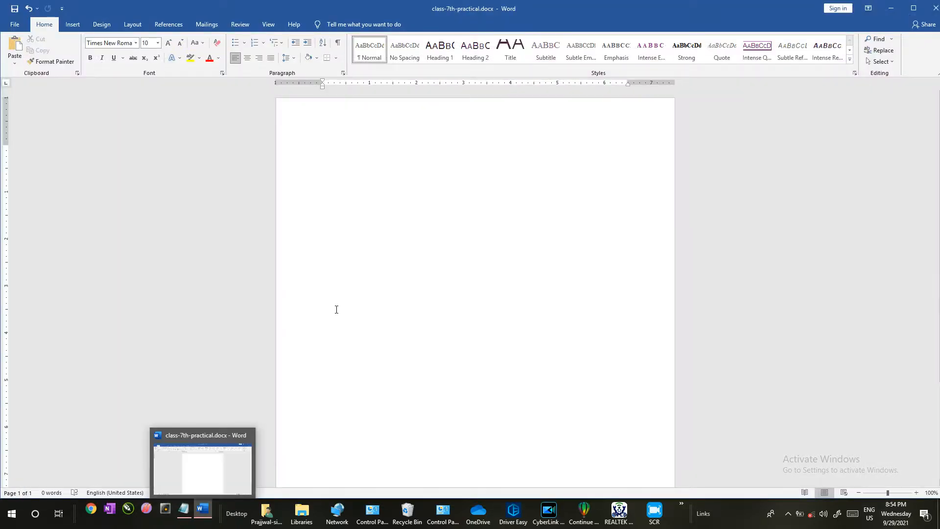
scroll(349, 296, up, 4)
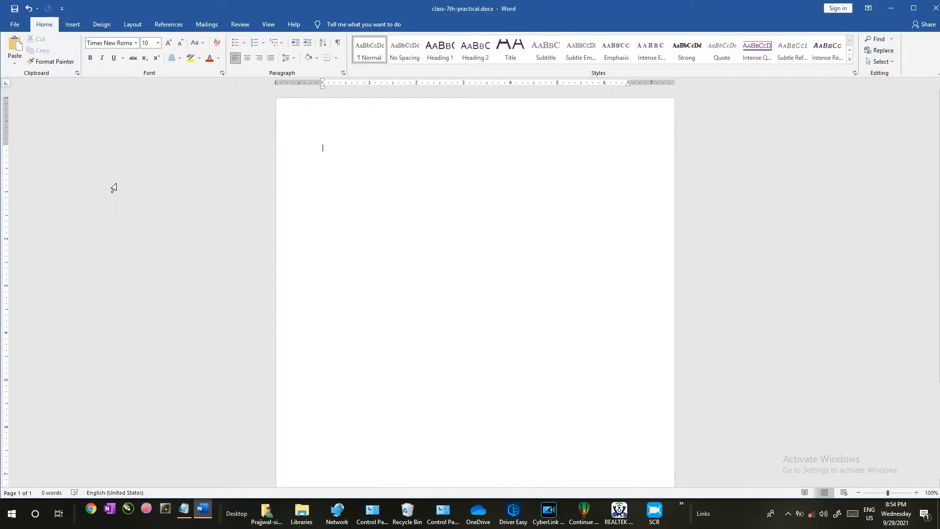
click(72, 26)
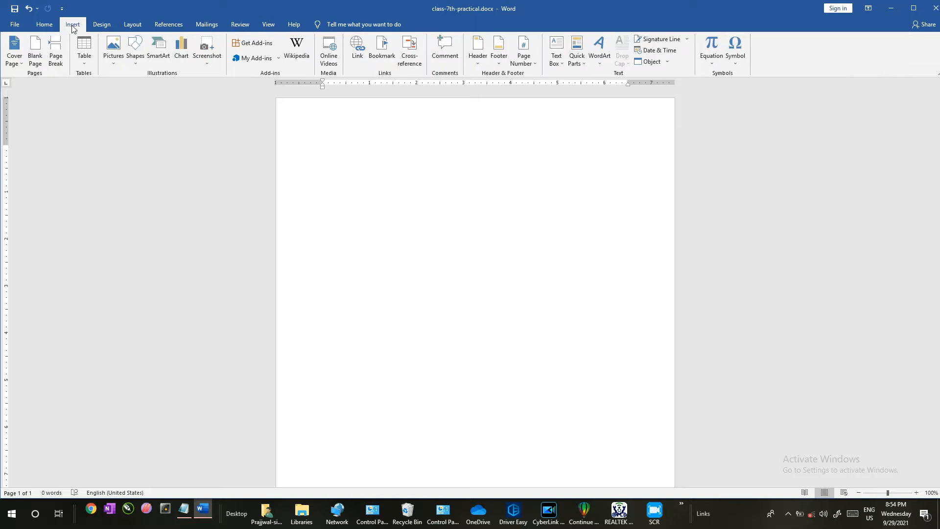
click(38, 61)
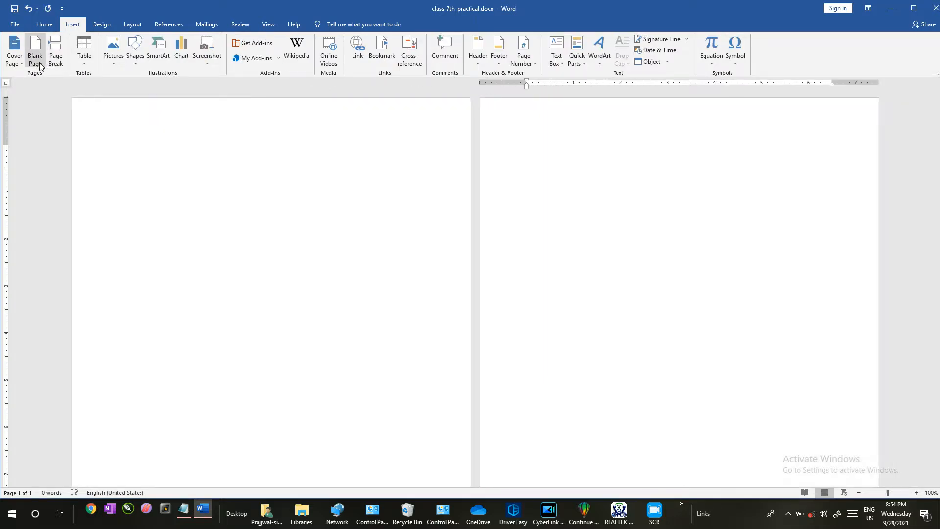
click(40, 65)
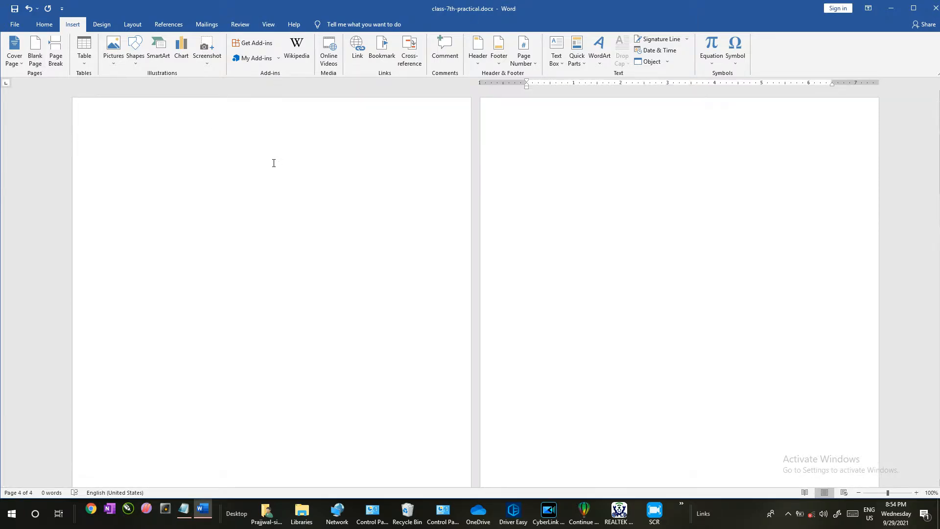
scroll(533, 191, down, 10)
scroll(551, 247, down, 6)
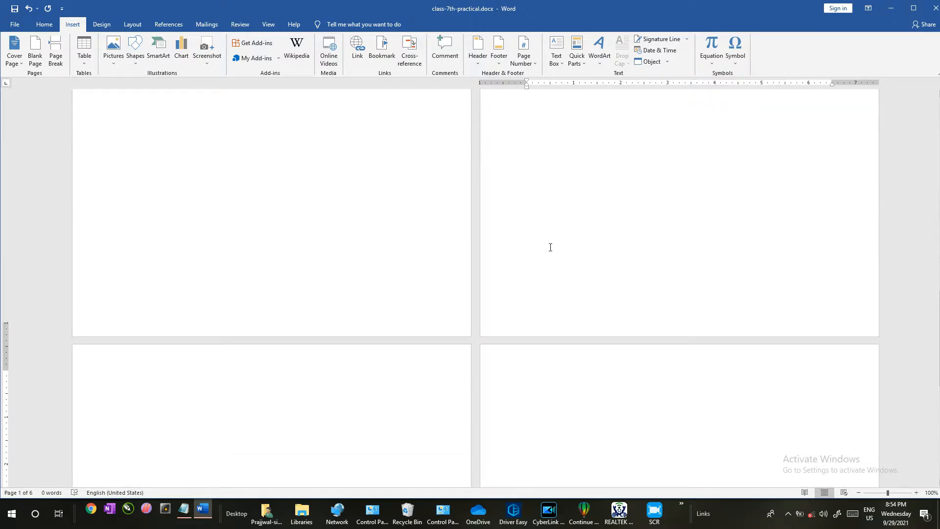
scroll(443, 326, up, 6)
scroll(443, 326, up, 18)
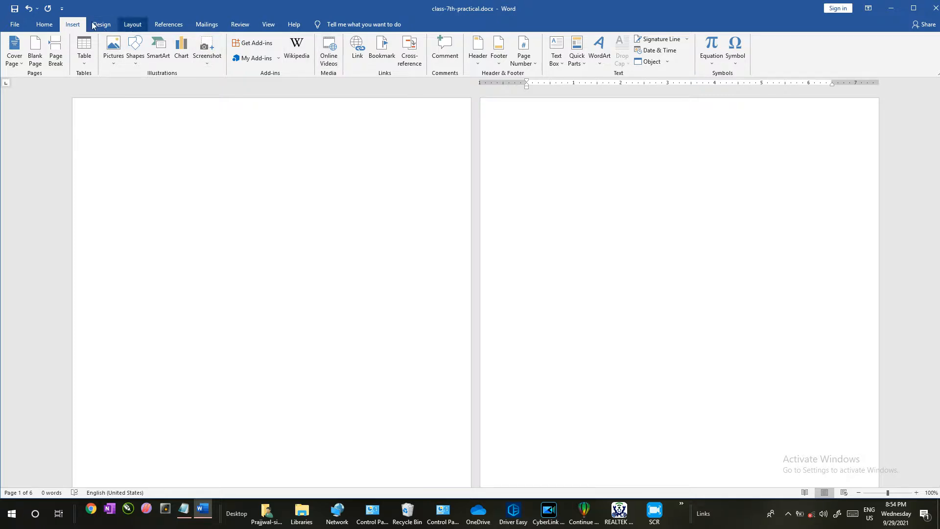
Insert Plain Number 1 page numbers at the bottom of the pages, return to the document body and check the numbering.
click(531, 63)
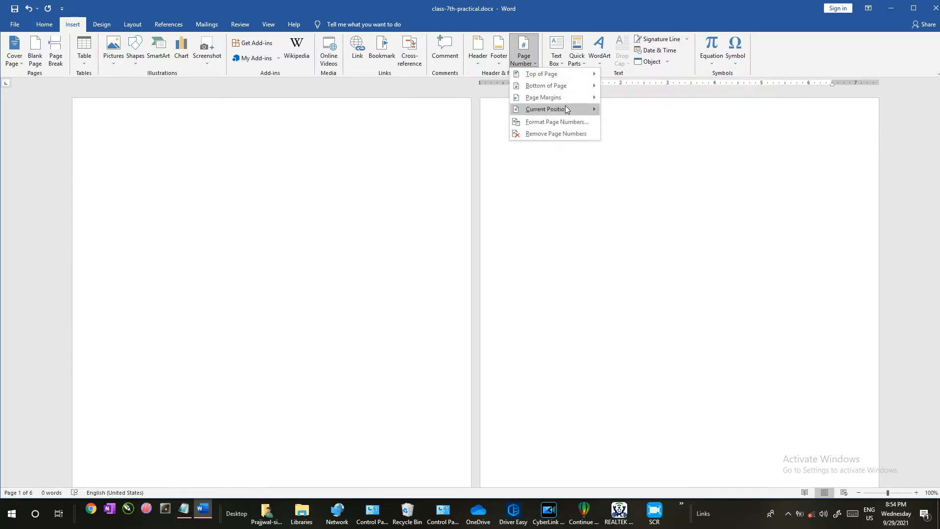
mouse_move(566, 106)
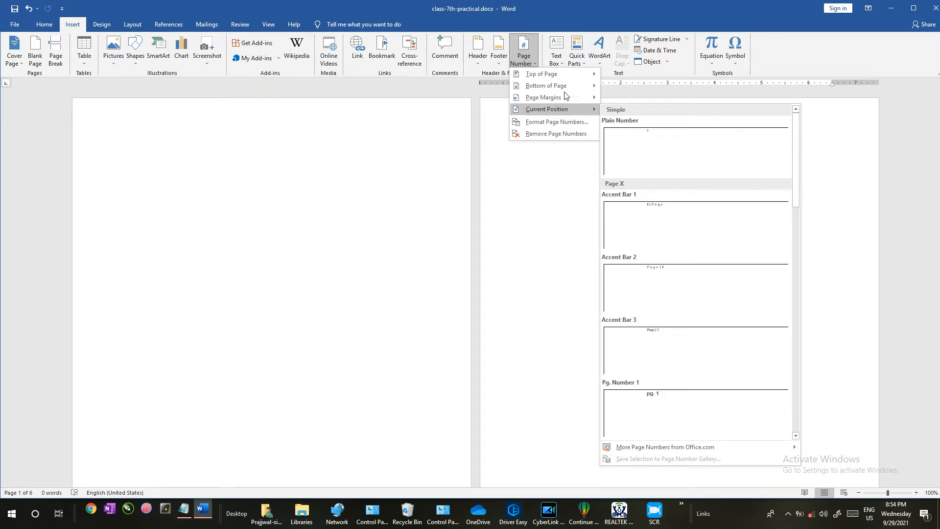
mouse_move(564, 73)
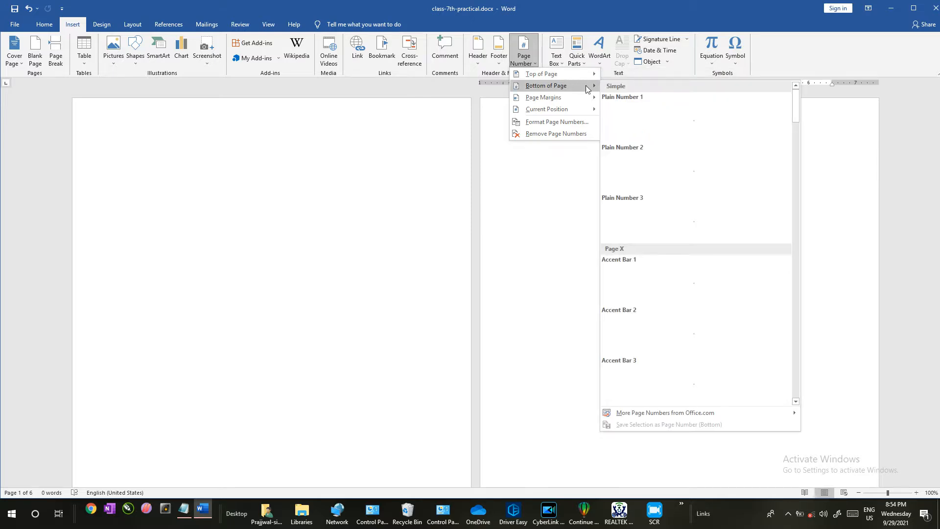
click(665, 111)
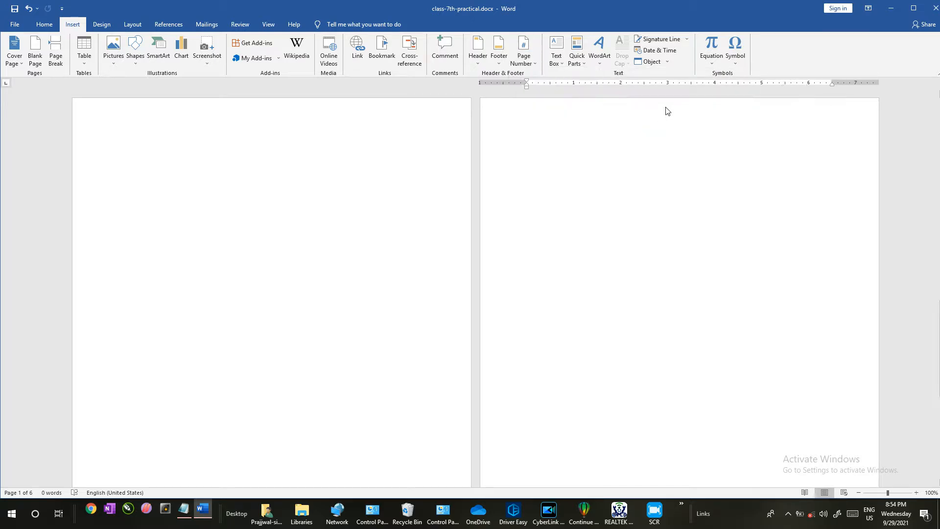
double_click(361, 235)
scroll(361, 235, up, 3)
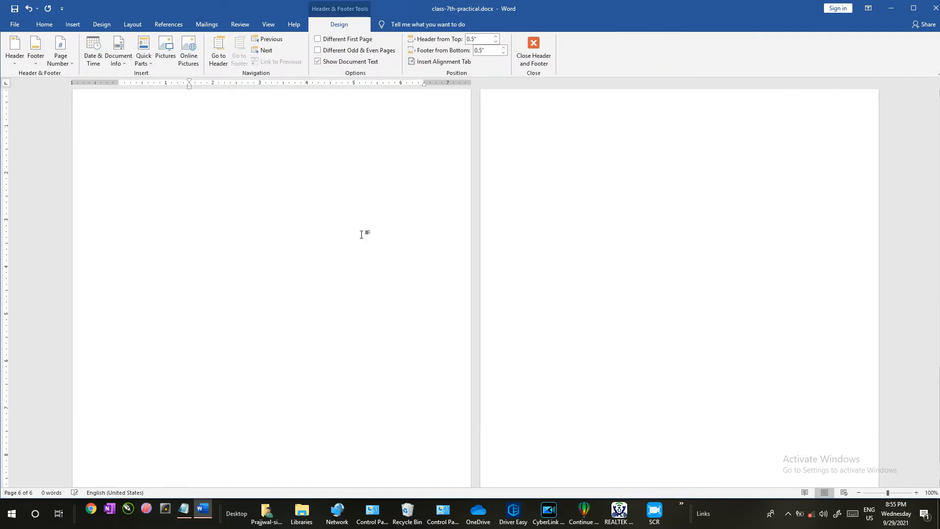
scroll(361, 235, up, 5)
scroll(361, 235, down, 5)
scroll(356, 237, up, 10)
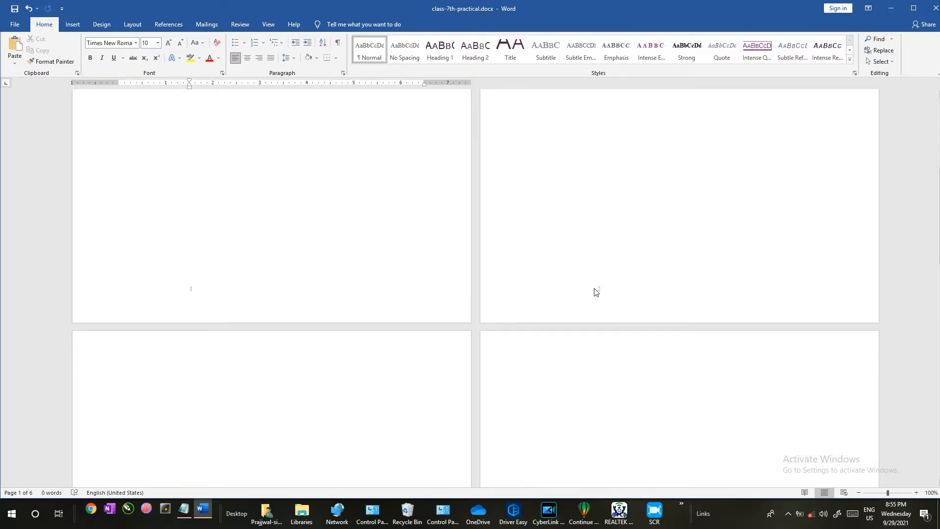
scroll(445, 336, down, 5)
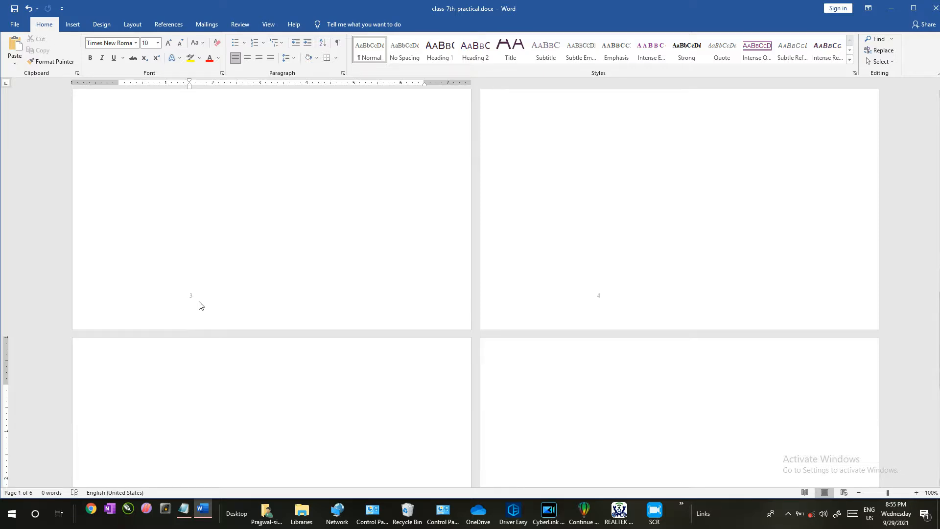
Check the page numbers at the bottom of pages 3 to 6.
scroll(289, 374, down, 5)
scroll(277, 381, down, 1)
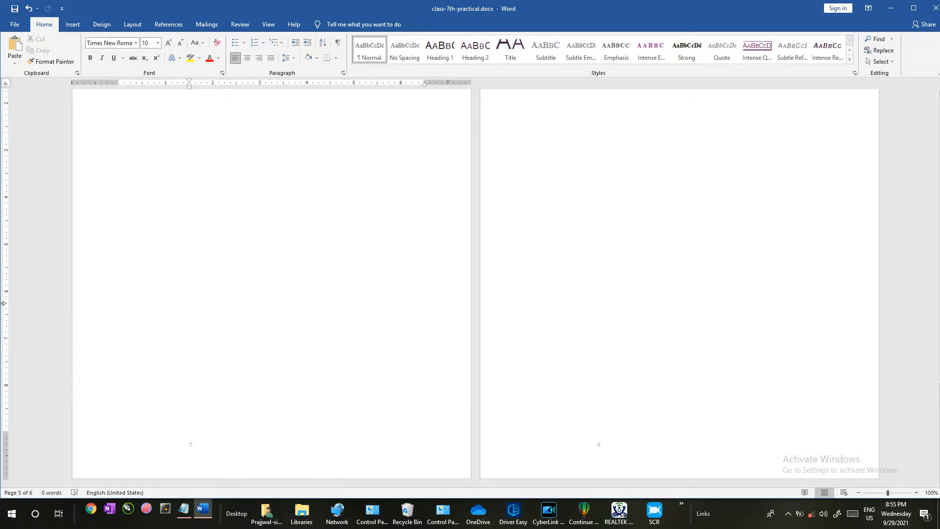
scroll(352, 212, up, 5)
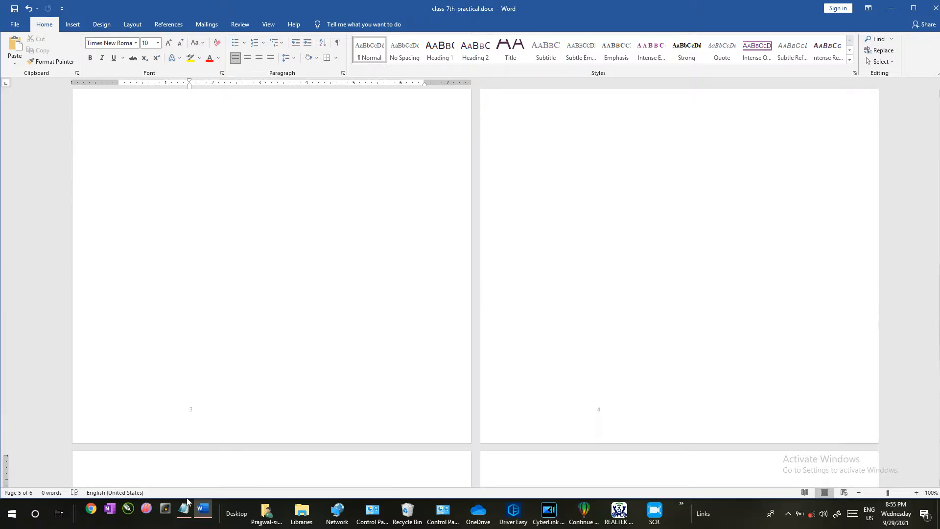
Switch to Notepad, go over the Inserting Page Numbers and Inserting Page Breaks topics, and return to Word.
click(202, 510)
click(190, 512)
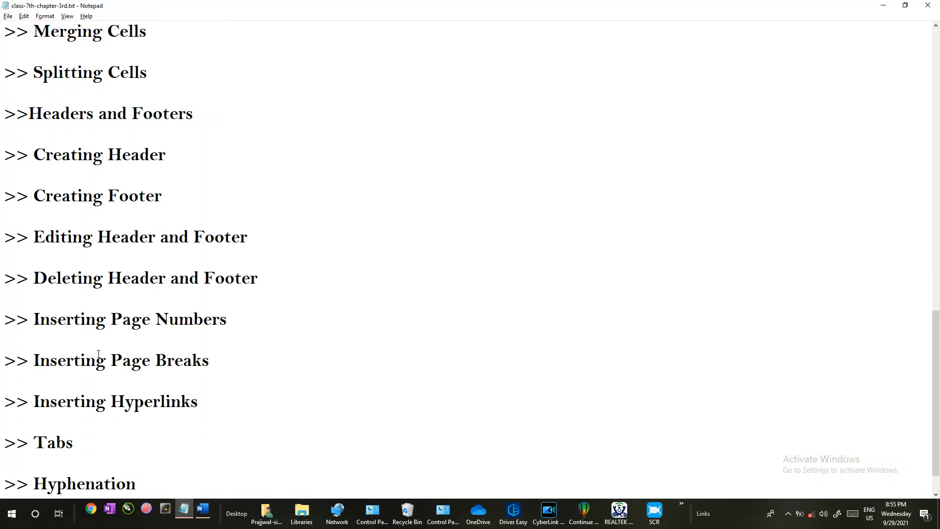
scroll(163, 216, down, 1)
drag(211, 294, 203, 285)
drag(212, 322, 124, 339)
click(201, 512)
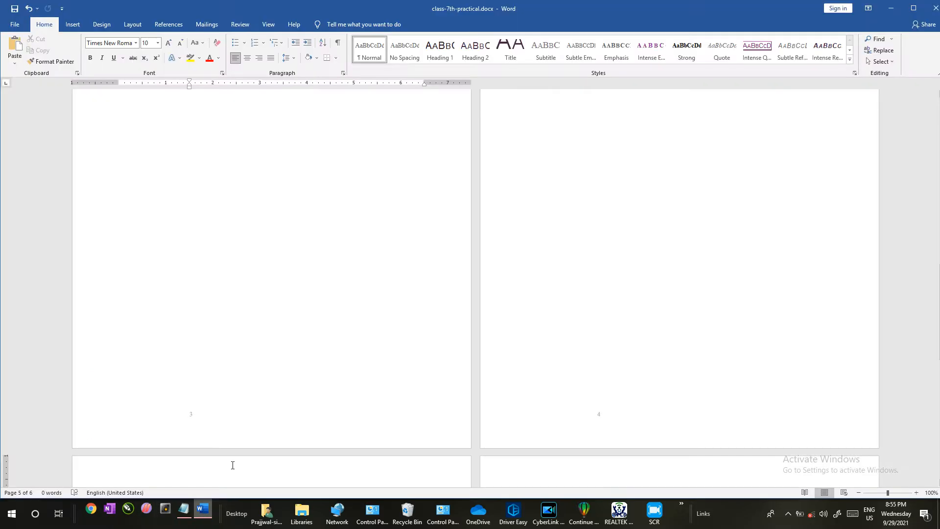
Undo the page numbers, the added pages and the header and footer work, back to a single blank page.
scroll(372, 281, down, 5)
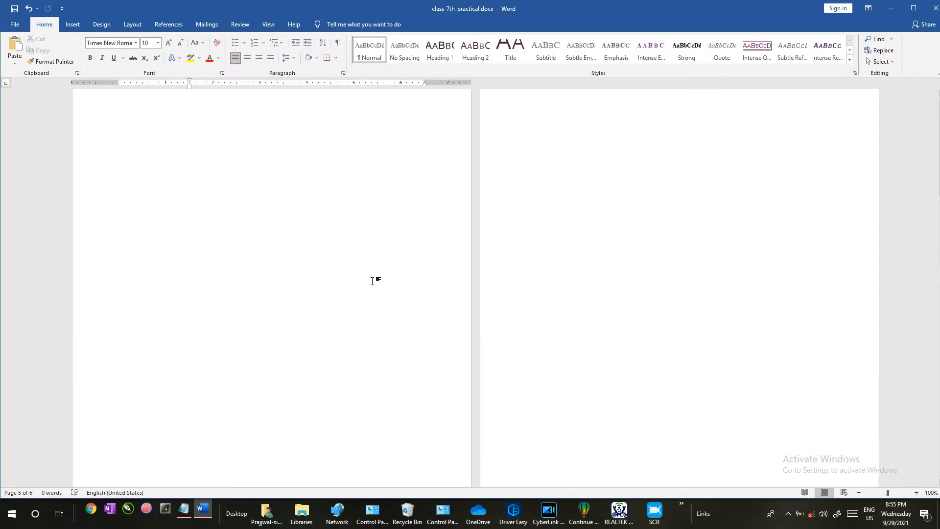
key(ctrl+z)
key(ctrl+z)
key(ctrl+z)
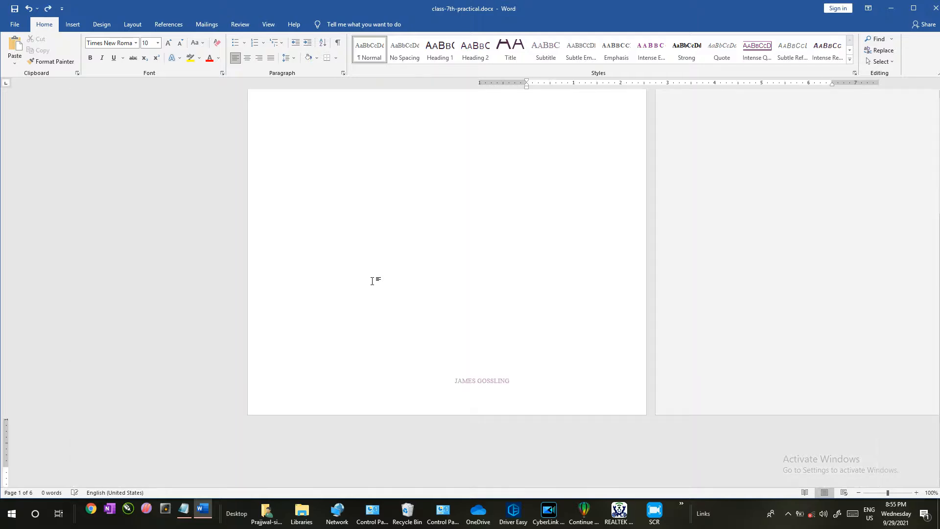
key(ctrl+z)
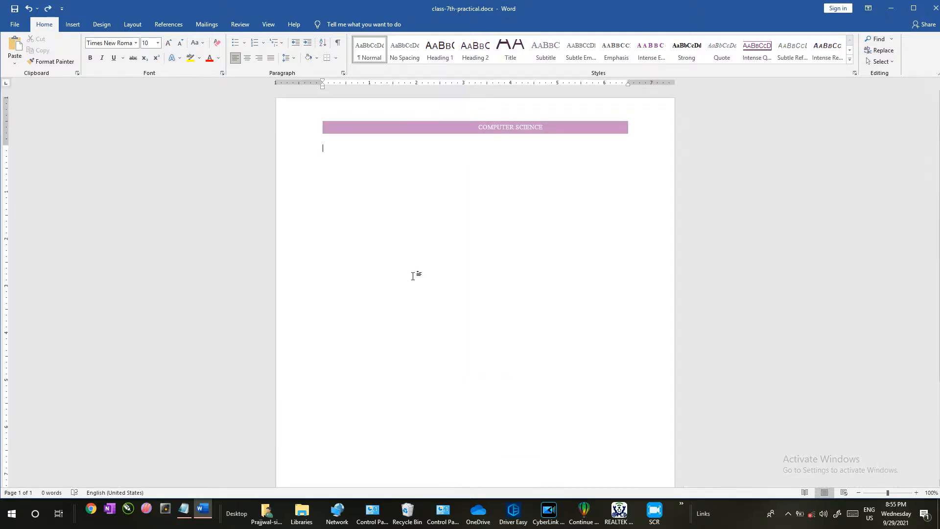
key(ctrl+z)
key(ctrl+z)
scroll(413, 276, down, 5)
scroll(413, 276, up, 6)
scroll(397, 274, down, 3)
Fill the document with sample paragraphs using the formula =rand(60).
text(=rand(60))
key(Left)
text(60)
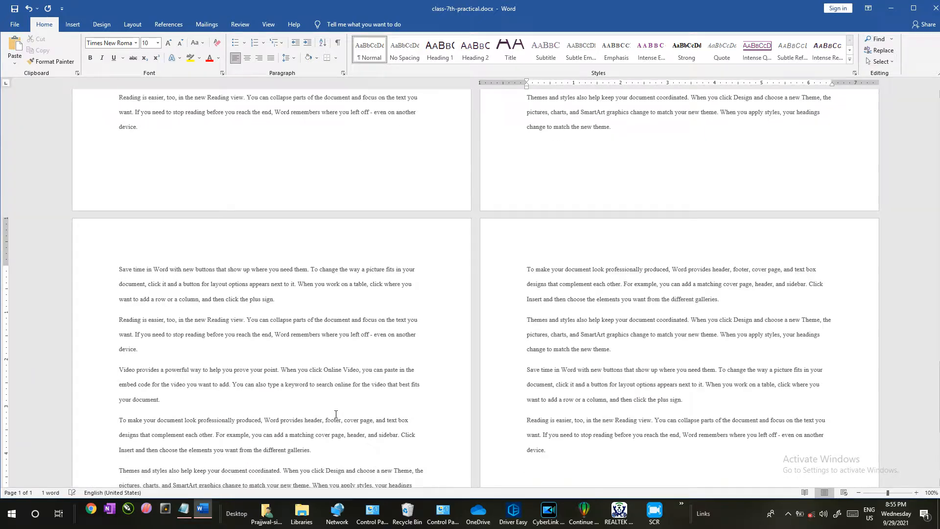
Undo the generated sample text, redo it, and undo it again.
key(ctrl+z)
key(ctrl+z)
key(ctrl+z)
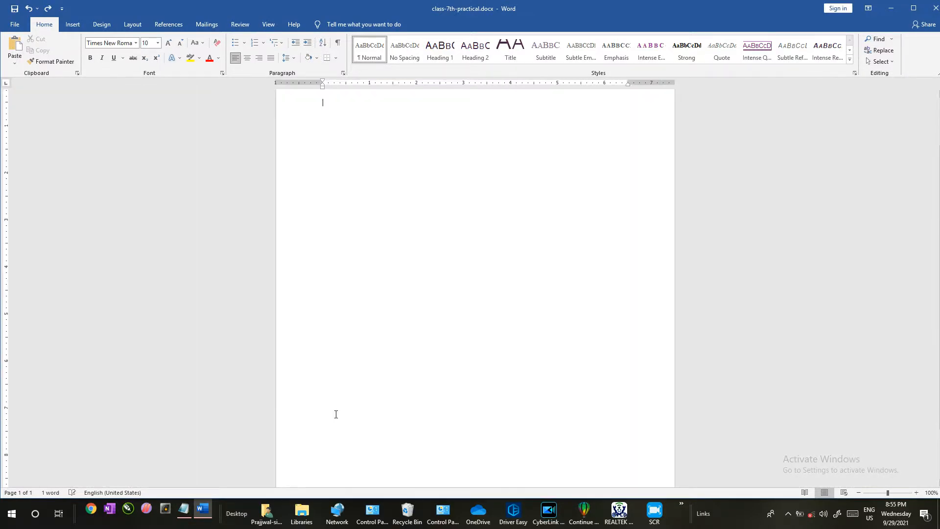
key(ctrl+y)
key(ctrl+y)
key(ctrl+y)
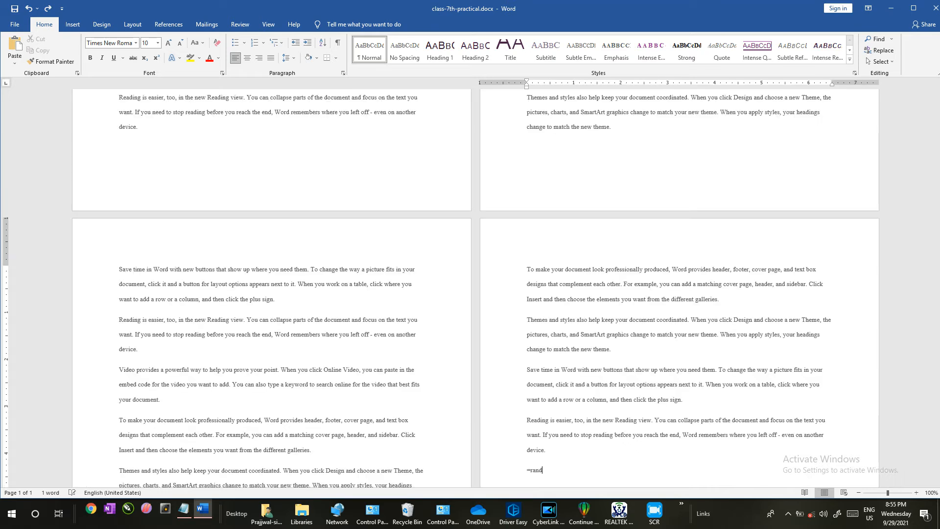
key(ctrl+z)
key(ctrl+z)
key(ctrl+z)
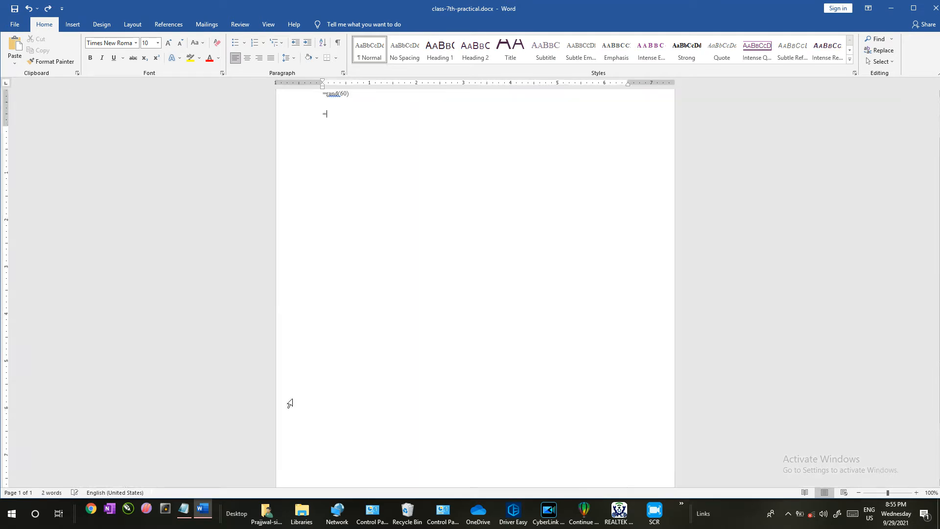
Clear the leftover formula text and generate the default sample paragraphs with =rand().
key(BackSpace)
key(BackSpace)
key(BackSpace)
text(())
key(Return)
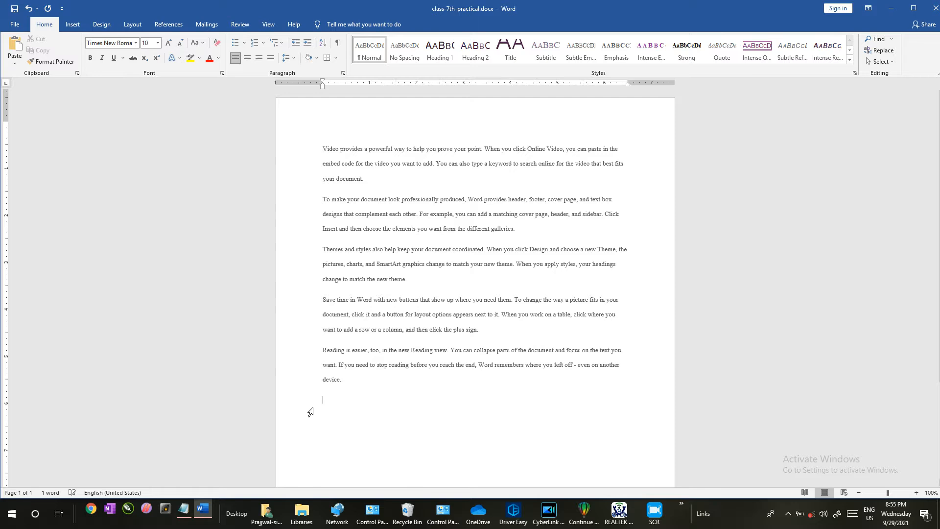
Insert a page break after the third paragraph, which ends with "change to match the new theme.".
scroll(355, 240, down, 2)
click(412, 230)
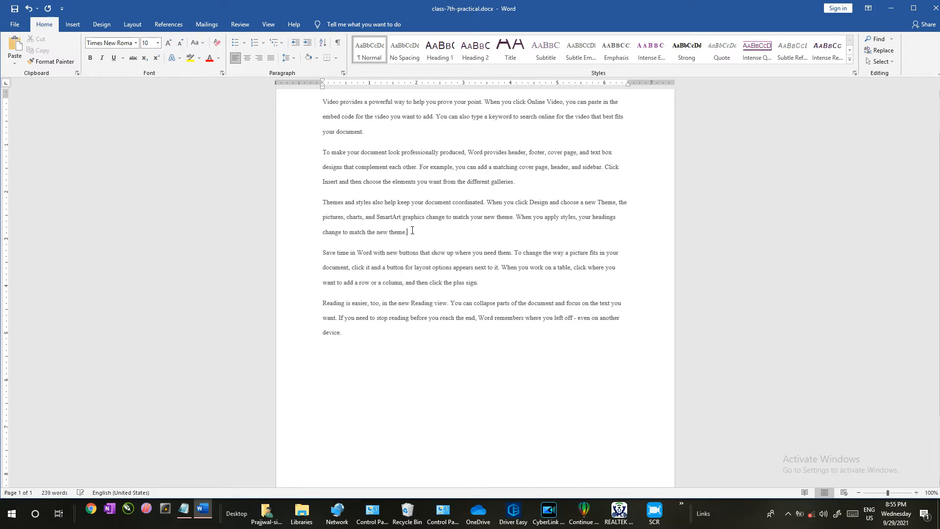
drag(321, 255, 325, 356)
click(414, 233)
click(75, 27)
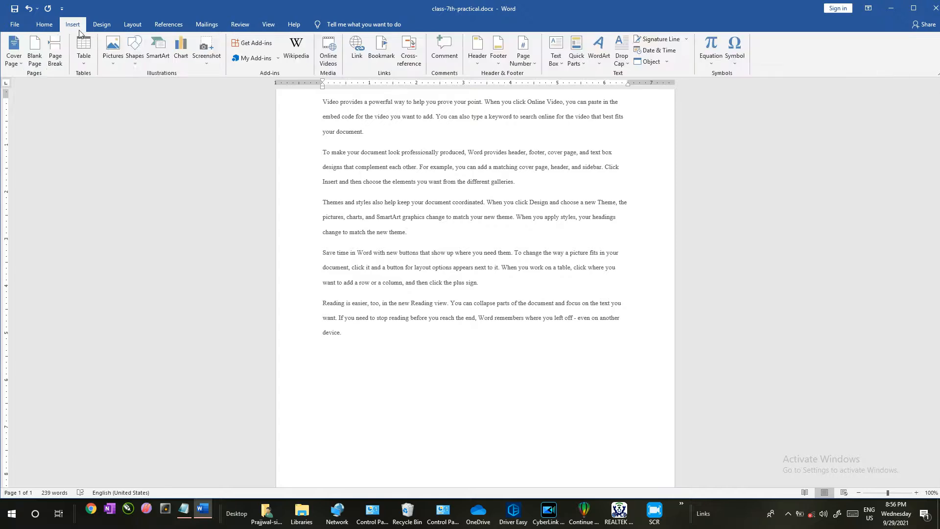
click(56, 60)
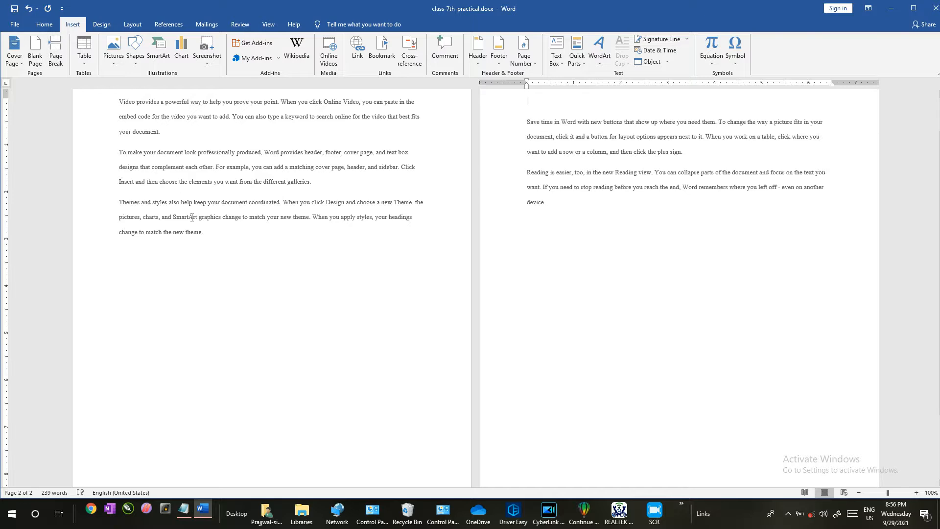
scroll(610, 197, up, 1)
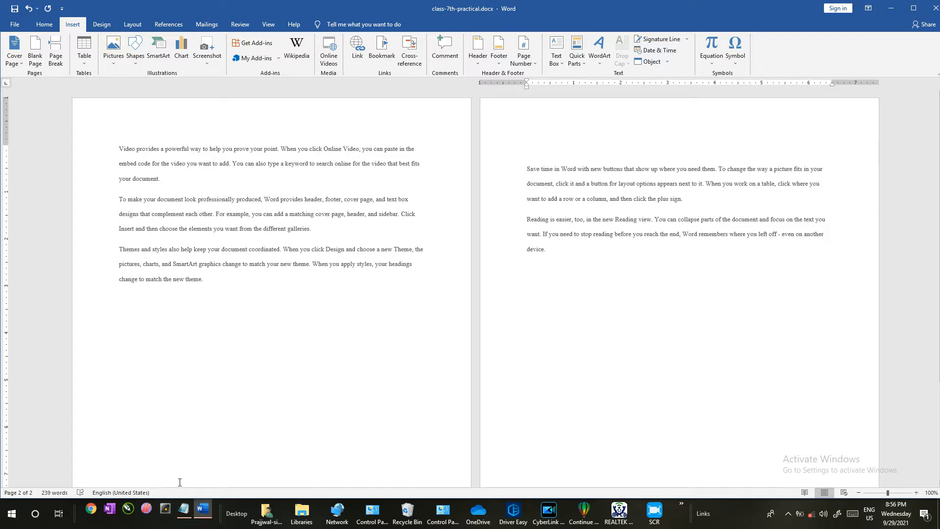
Switch to Notepad, point out the Inserting Hyperlinks topic in the lesson list, and return to Word.
click(184, 509)
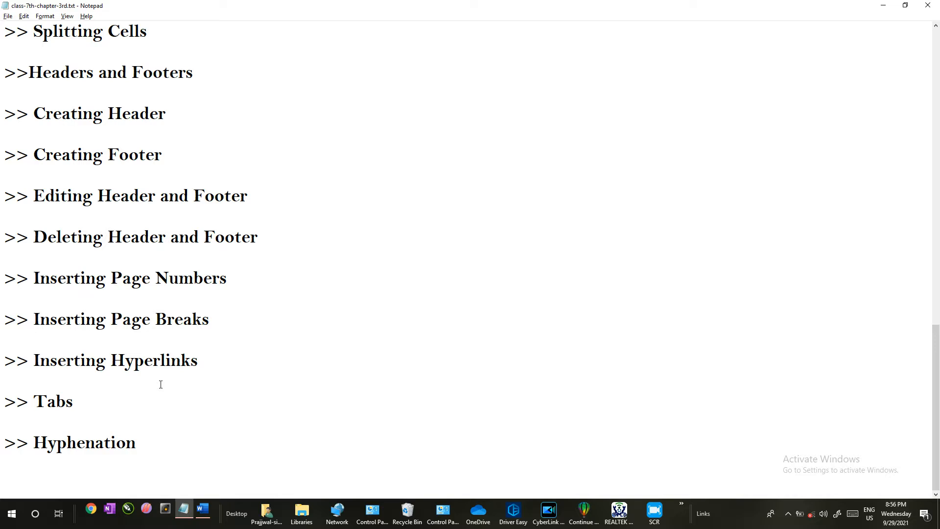
drag(216, 358, 69, 362)
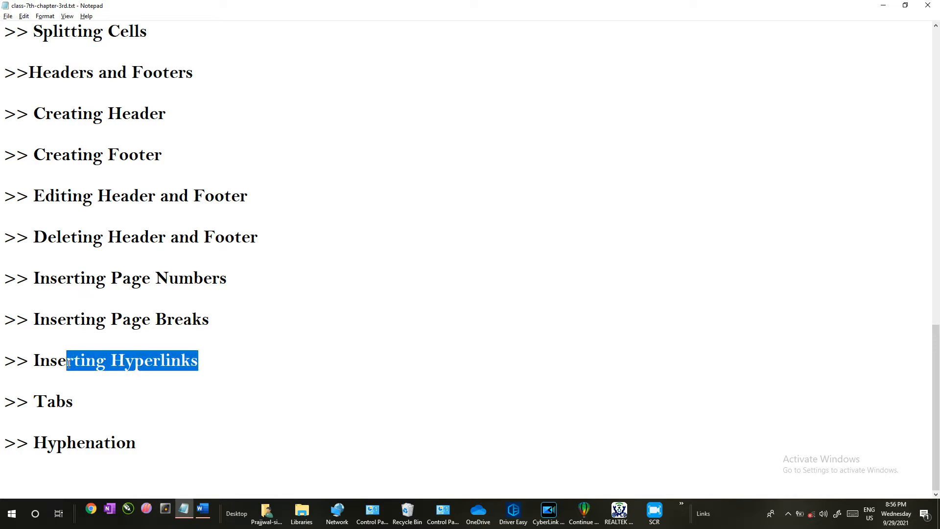
click(202, 509)
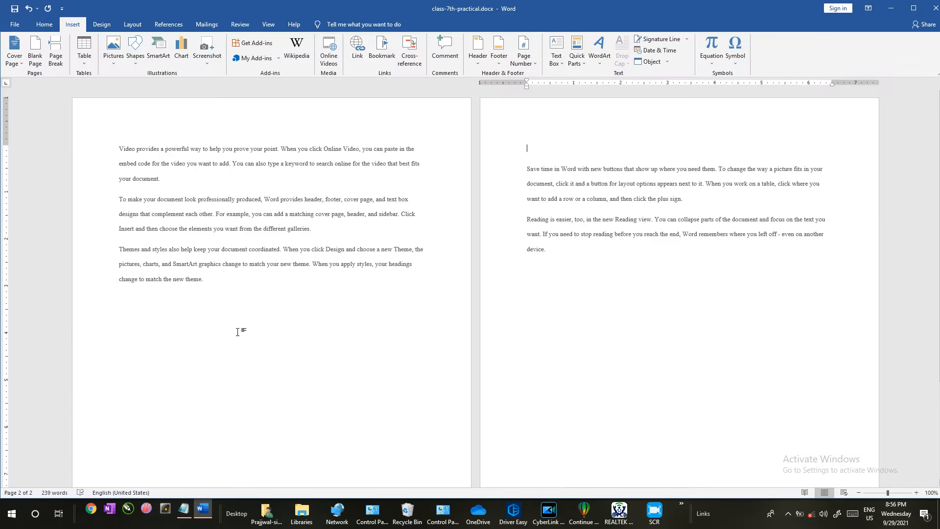
Delete the sample paragraphs from both pages.
drag(115, 143, 350, 286)
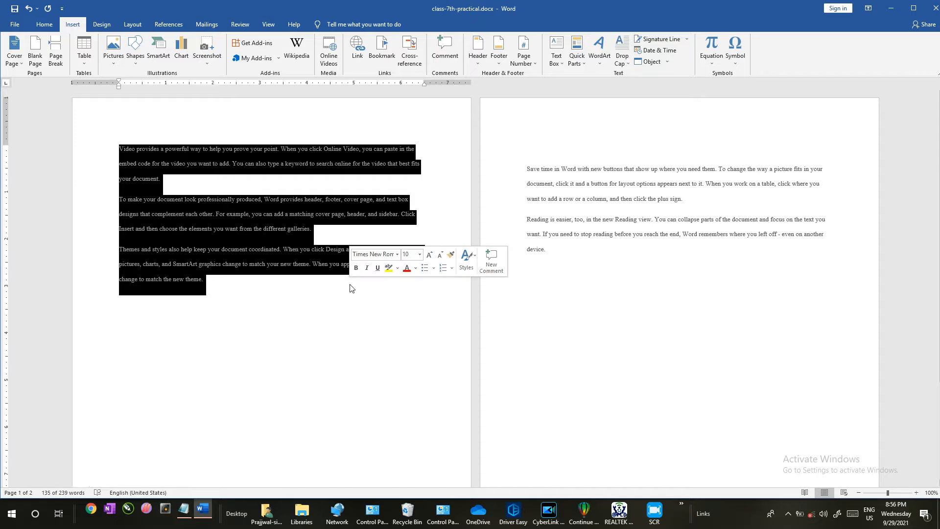
key(Delete)
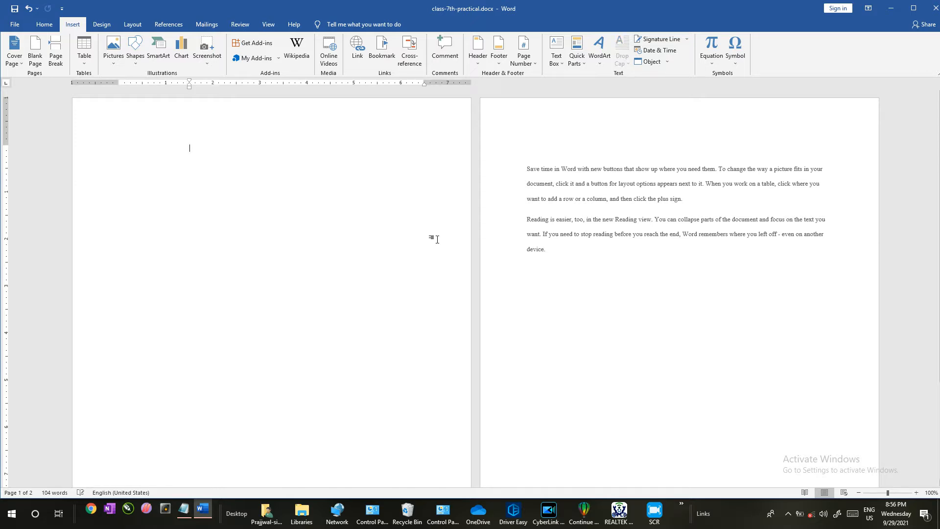
drag(517, 172, 564, 267)
key(Delete)
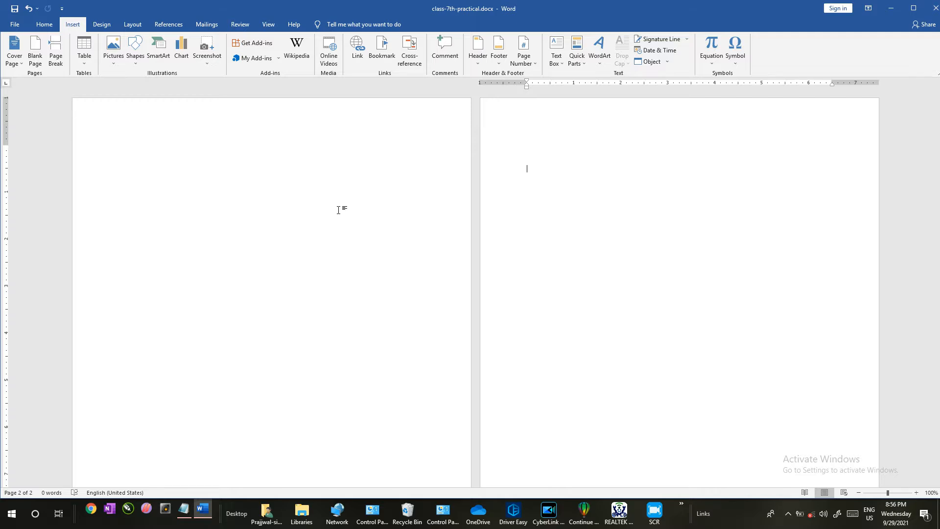
text(rajjwa)
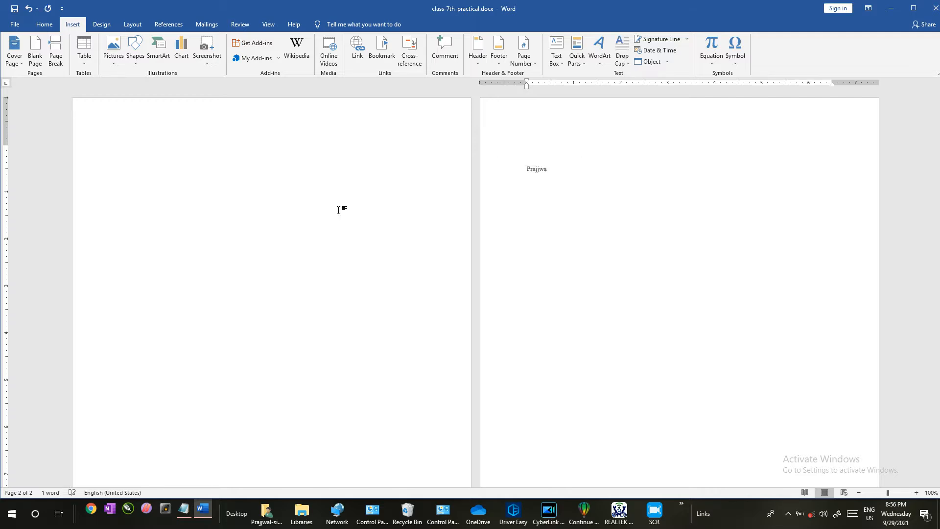
key(BackSpace)
key(BackSpace)
key(BackSpace)
key(BackSpace)
key(BackSpace)
Write the word Hello on the second page.
text(Hel)
key(shift+Left)
key(shift+Left)
key(shift+Left)
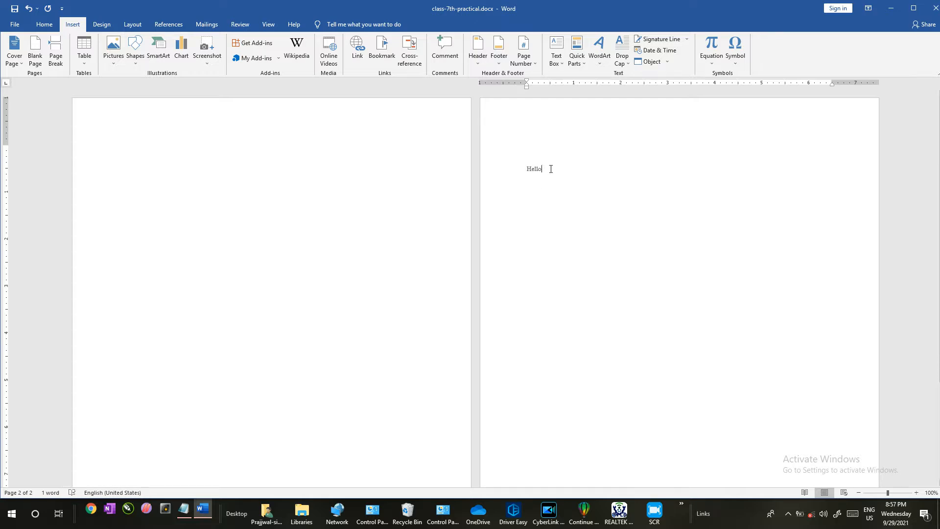
Hyperlink the word Hello to the existing file 8th-attendance.pdf in Documents and follow the link to test it.
mouse_move(551, 169)
mouse_down()
mouse_move(526, 176)
mouse_move(533, 176)
mouse_up()
right_click(533, 173)
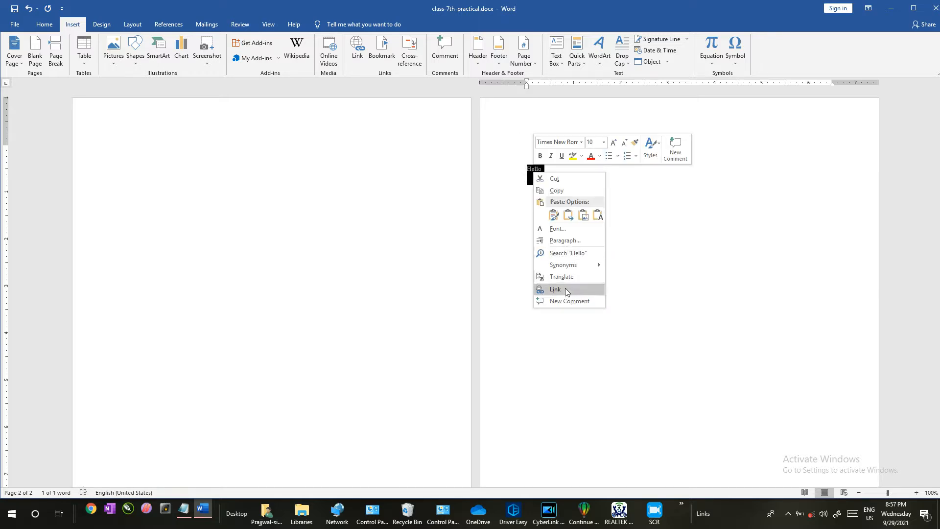
click(565, 288)
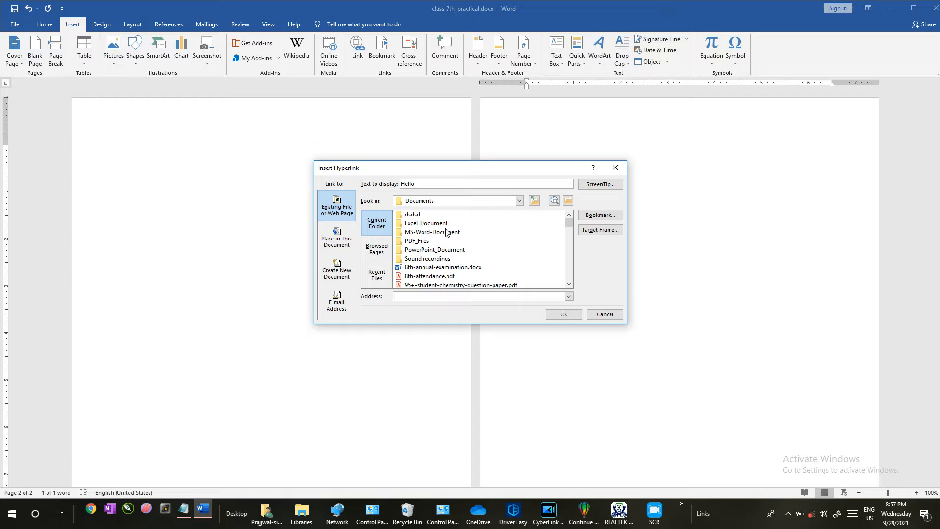
scroll(446, 232, down, 1)
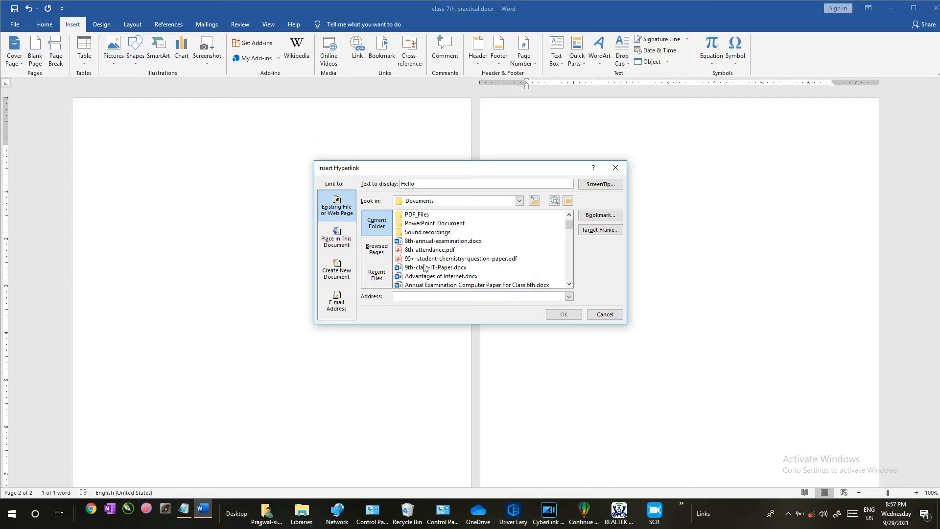
click(440, 252)
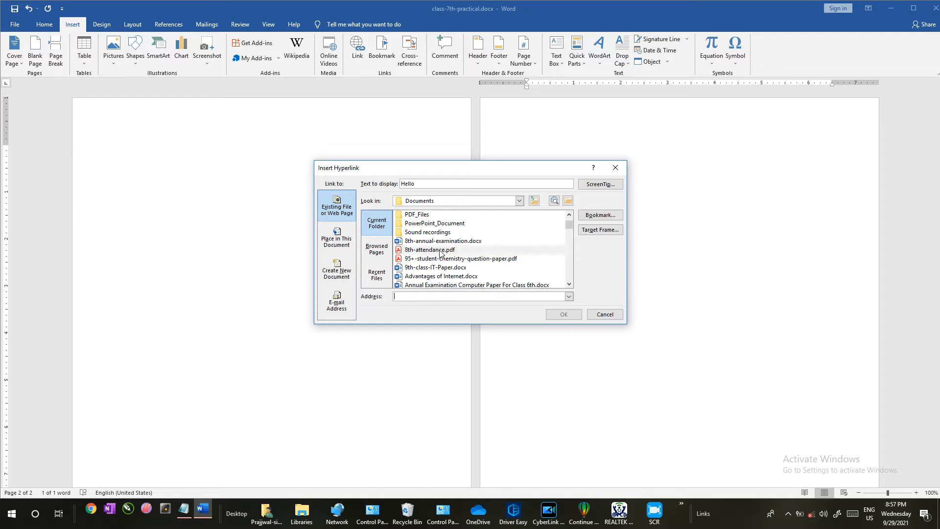
click(440, 252)
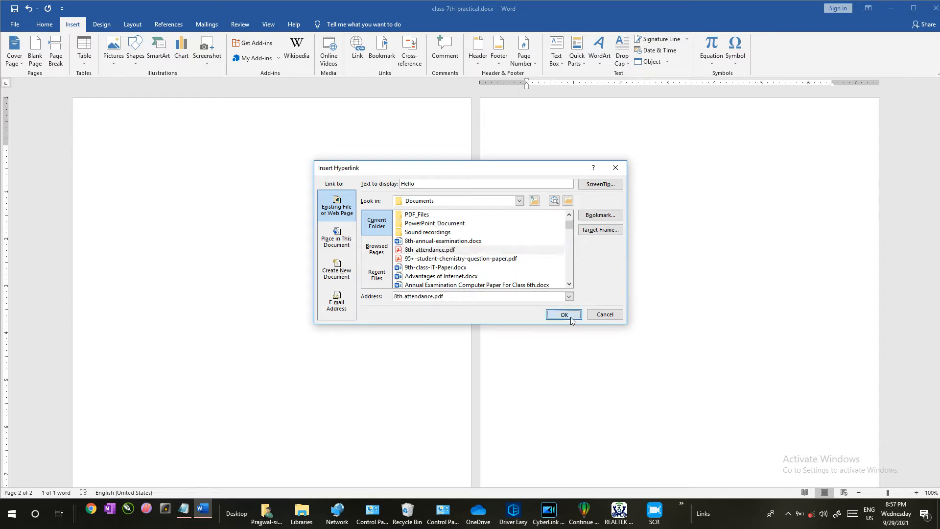
click(565, 315)
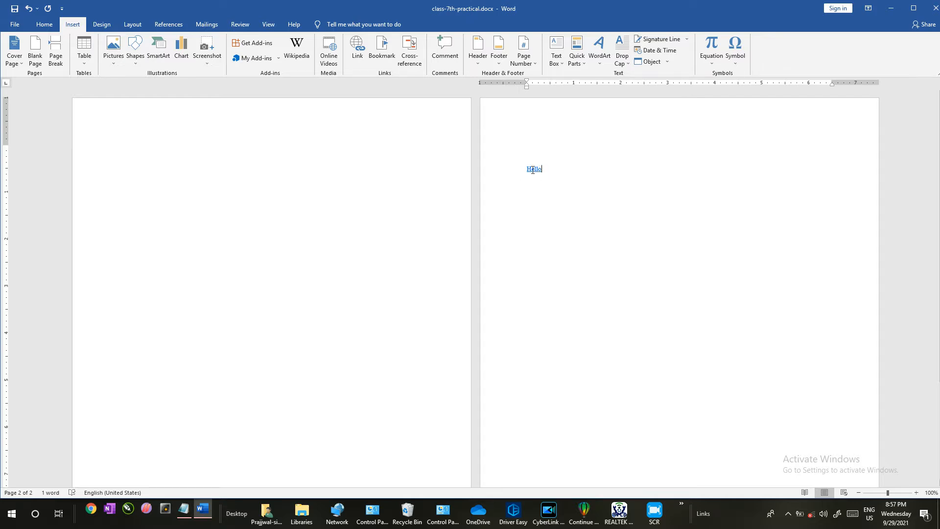
mouse_move(532, 170)
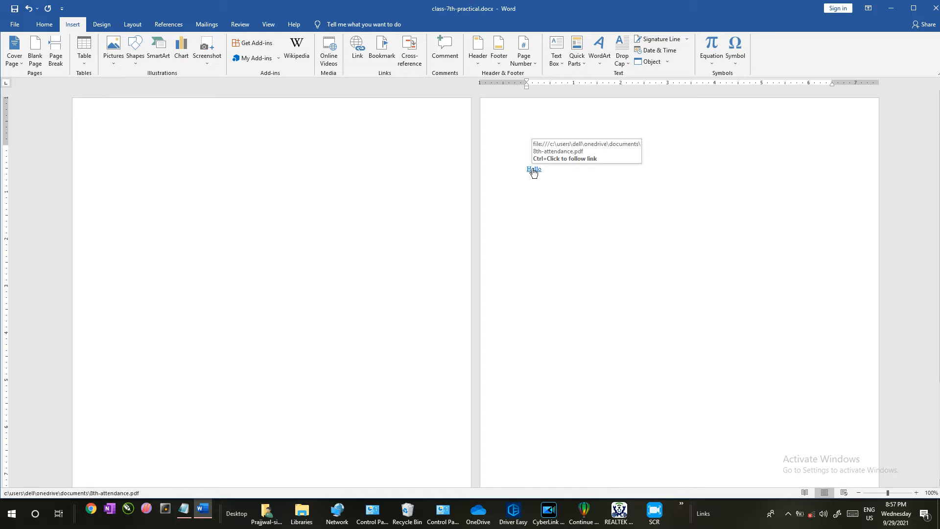
ctrl+click(532, 168)
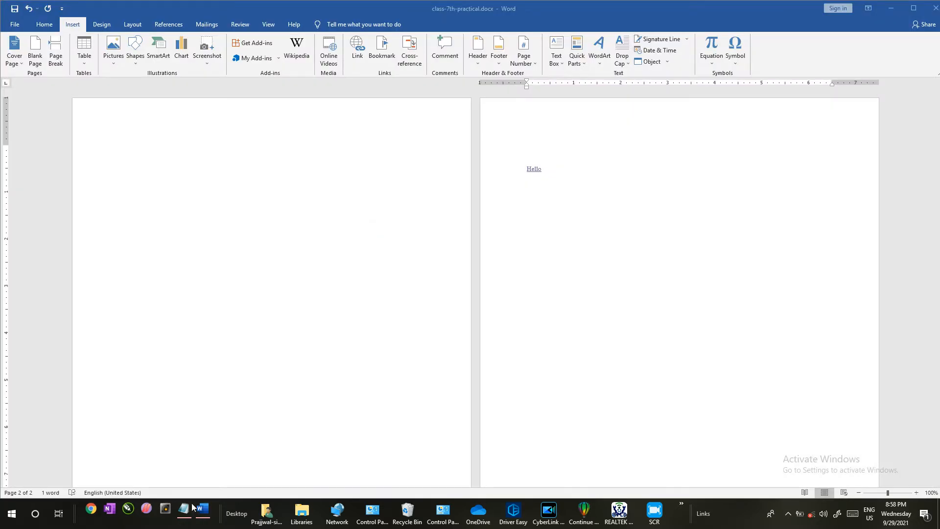
Switch to Notepad and go over the Tabs and Hyphenation topics in the lesson list.
click(185, 509)
drag(80, 399, 32, 401)
drag(136, 443, 67, 443)
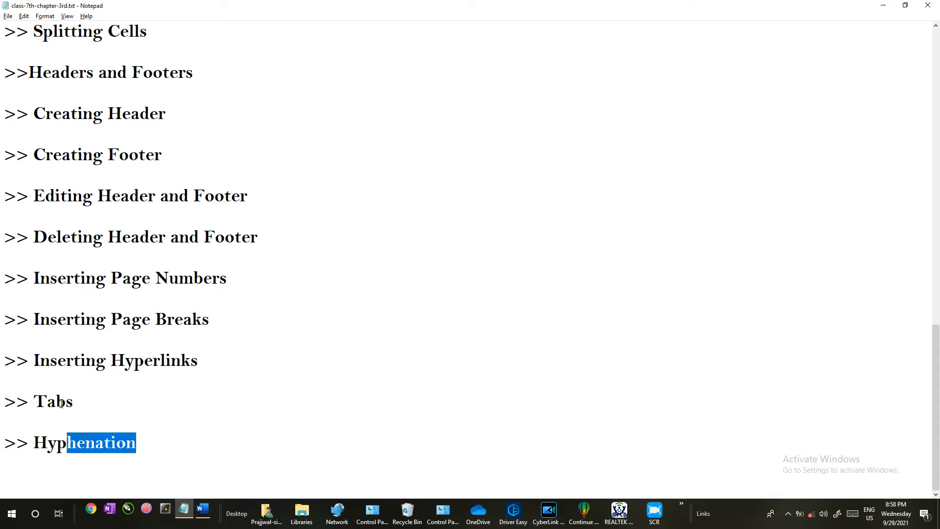
click(65, 401)
Switch back to Word and replace the hyperlinked word on the second page with plain text Hello.
click(197, 509)
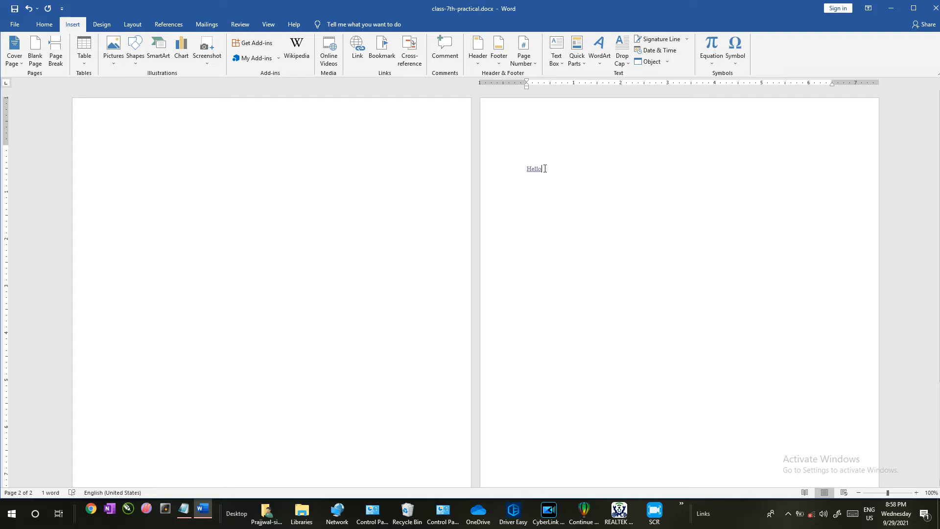
drag(545, 169, 527, 169)
key(BackSpace)
text(Hello)
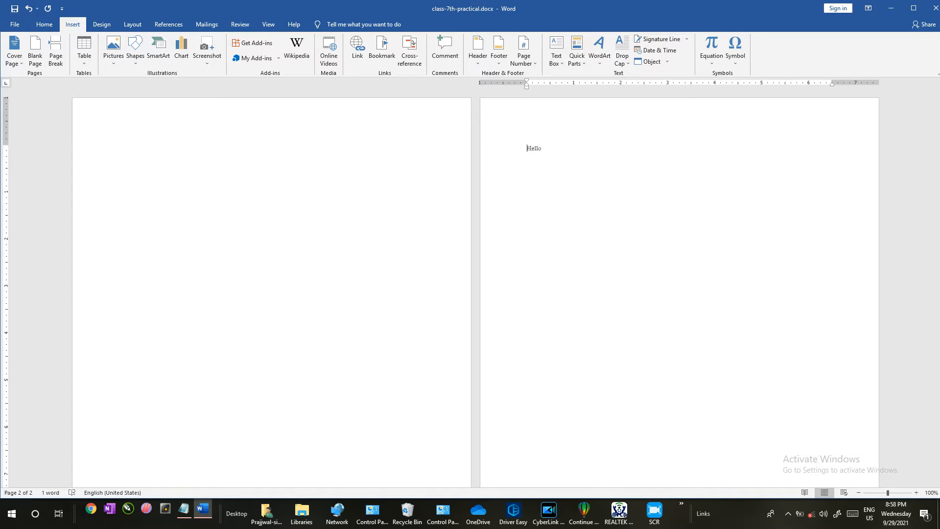
Shift the word Hello along its line with tabs and bring it back to a 1.5-inch left indent.
key(Tab)
key(Tab)
key(Tab)
key(Tab)
key(Tab)
key(Tab)
key(Tab)
key(Tab)
key(Tab)
key(Tab)
key(Tab)
key(BackSpace)
key(BackSpace)
key(BackSpace)
key(BackSpace)
key(BackSpace)
key(BackSpace)
key(BackSpace)
key(BackSpace)
key(BackSpace)
key(BackSpace)
key(BackSpace)
key(BackSpace)
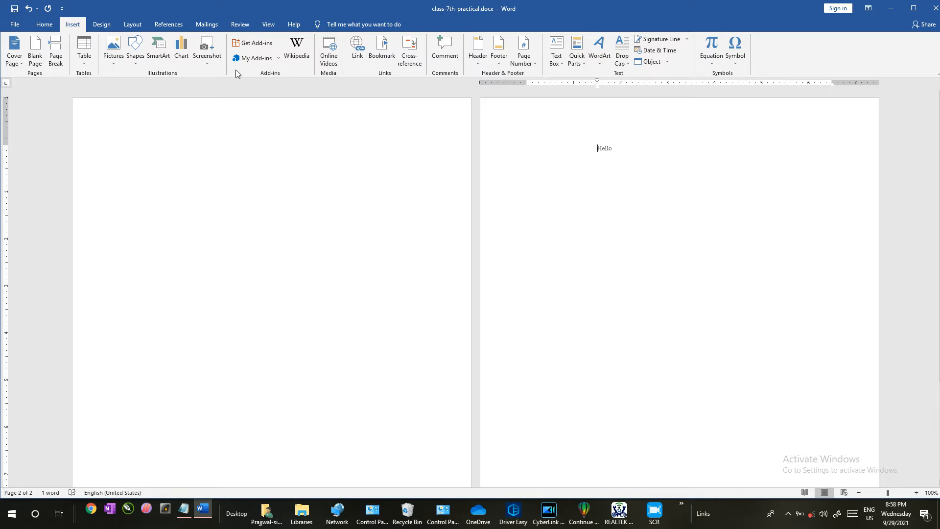
Delete the word Hello and write only the first three letters of a first name near the line's end.
click(628, 143)
key(BackSpace)
key(BackSpace)
key(BackSpace)
key(BackSpace)
key(BackSpace)
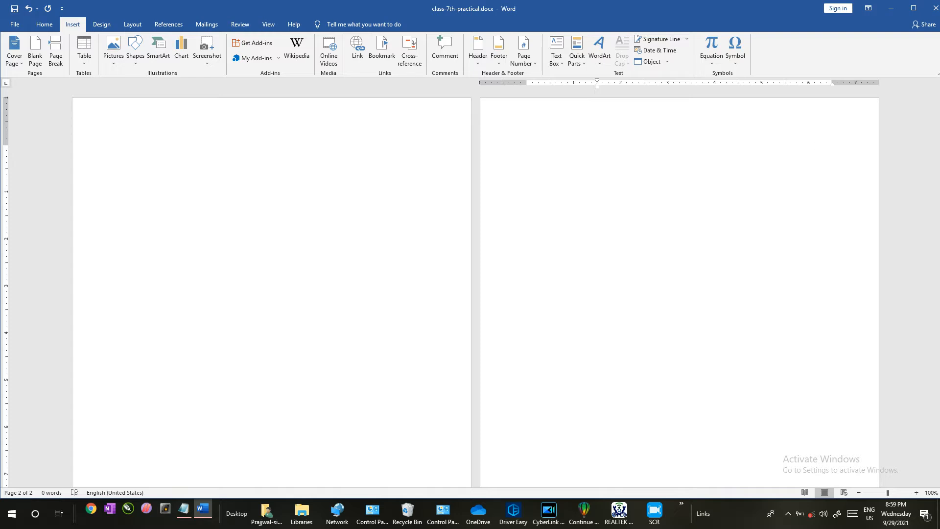
text(Prajj)
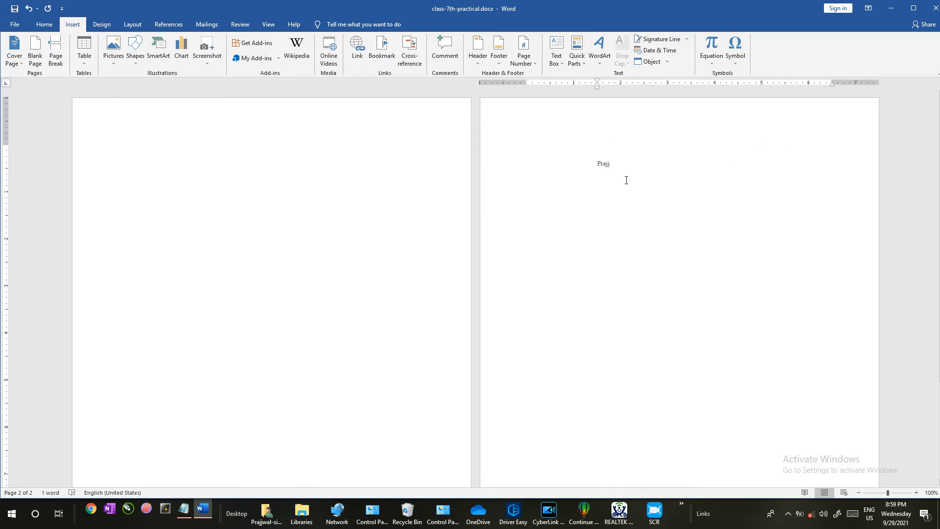
key(BackSpace)
key(BackSpace)
text(a)
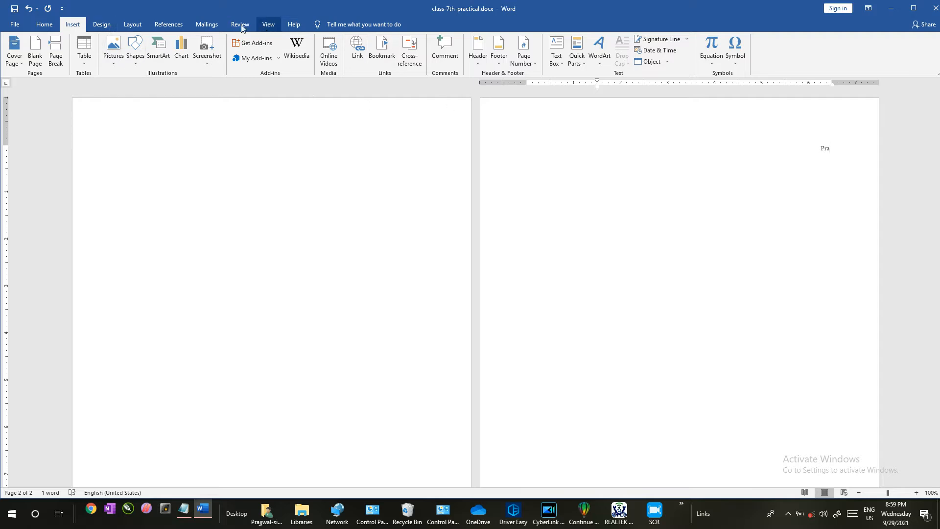
Set the document's hyphenation to Automatic.
click(161, 25)
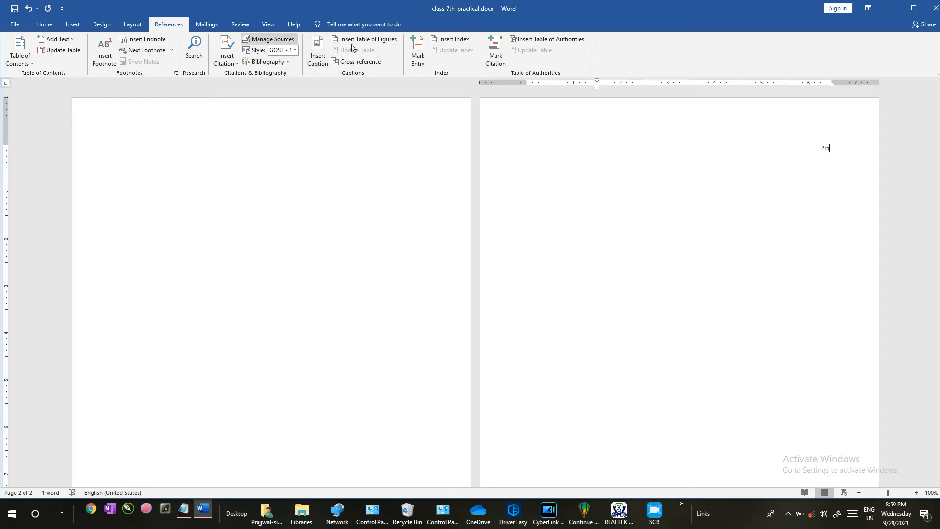
click(128, 25)
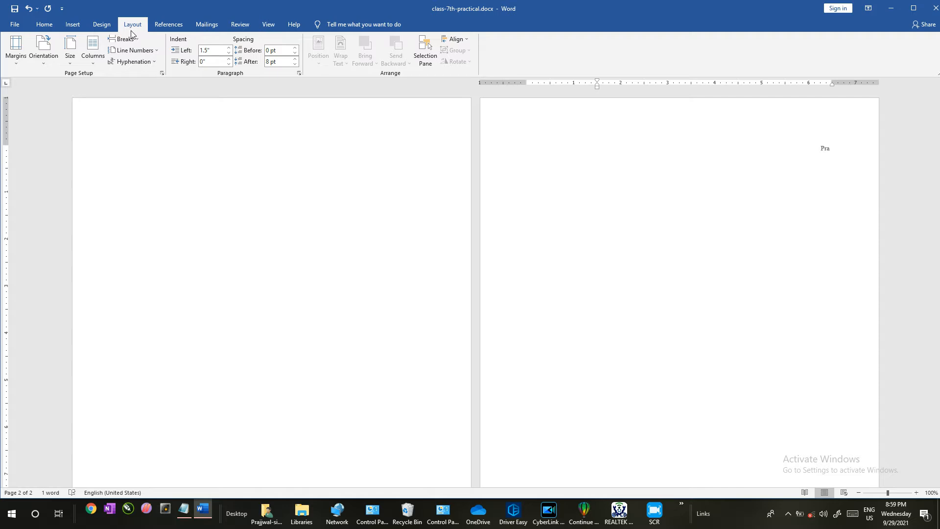
click(146, 62)
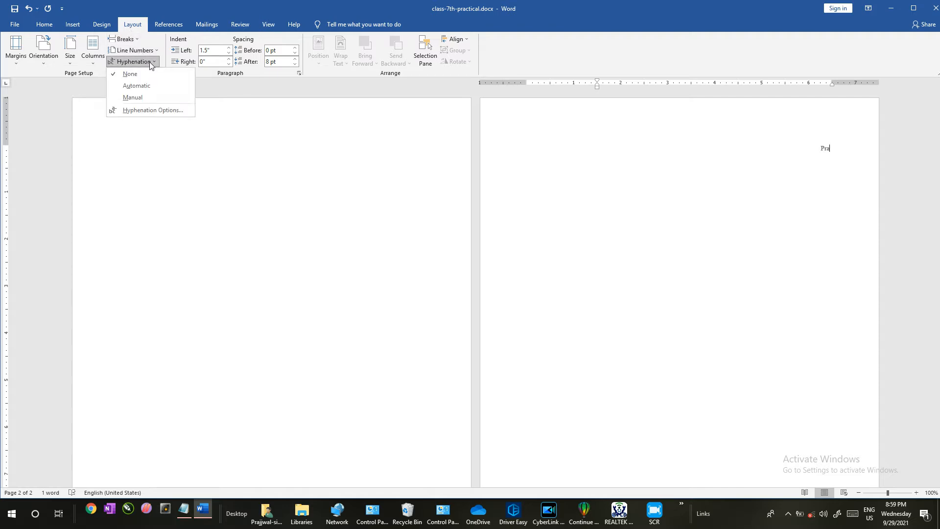
click(139, 86)
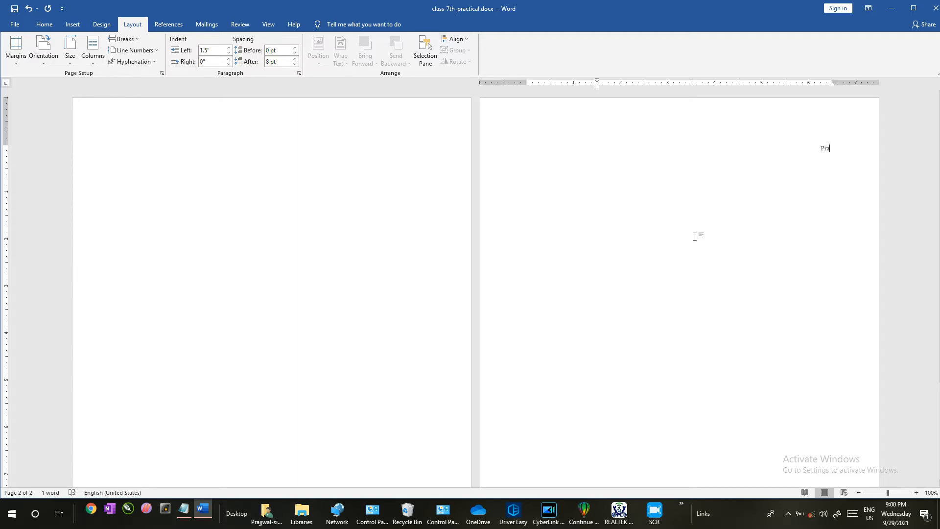
Continue writing the partly written first name on the second page, then erase it completely.
text(jjwa)
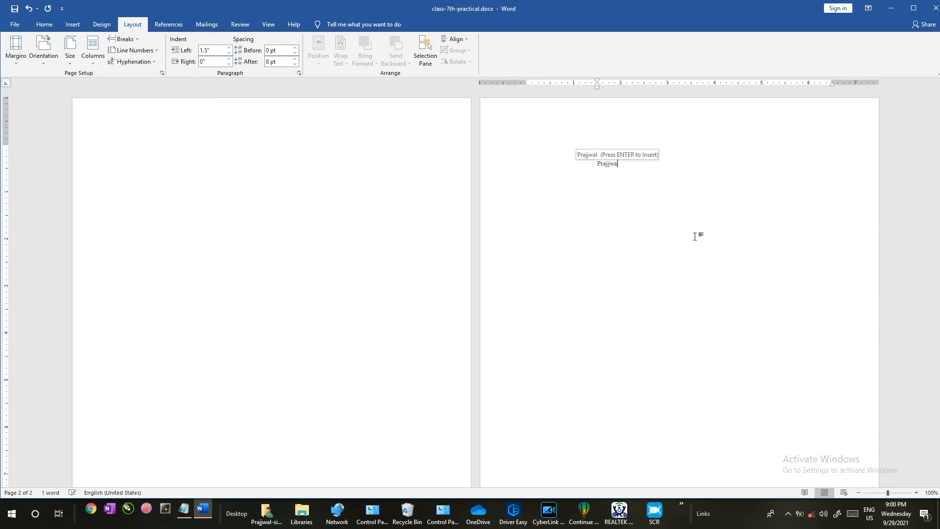
key(BackSpace)
key(BackSpace)
key(BackSpace)
key(BackSpace)
key(BackSpace)
key(BackSpace)
key(BackSpace)
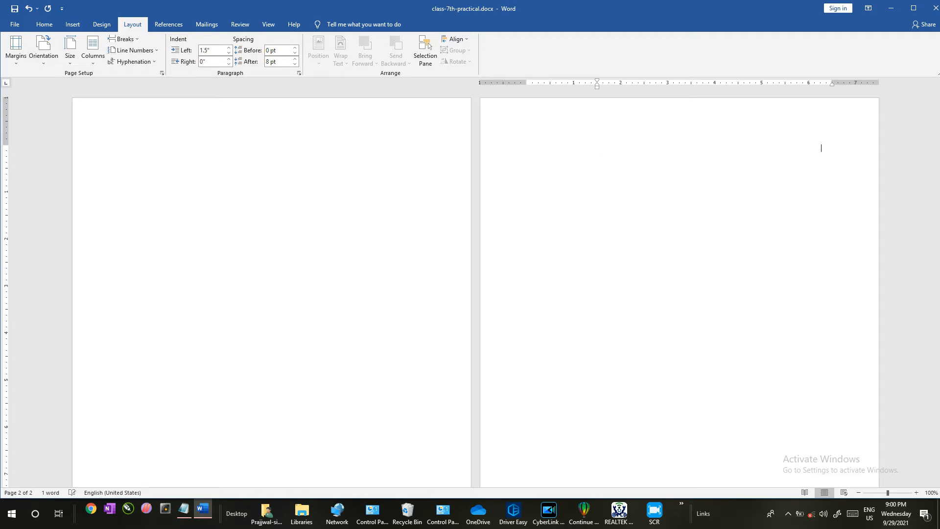
Write and erase a surname, then insert the first name by accepting its AutoText suggestion and start a new line.
text(Singh)
key(BackSpace)
key(BackSpace)
key(BackSpace)
key(BackSpace)
key(BackSpace)
key(BackSpace)
key(BackSpace)
key(BackSpace)
key(BackSpace)
key(BackSpace)
text(Praj)
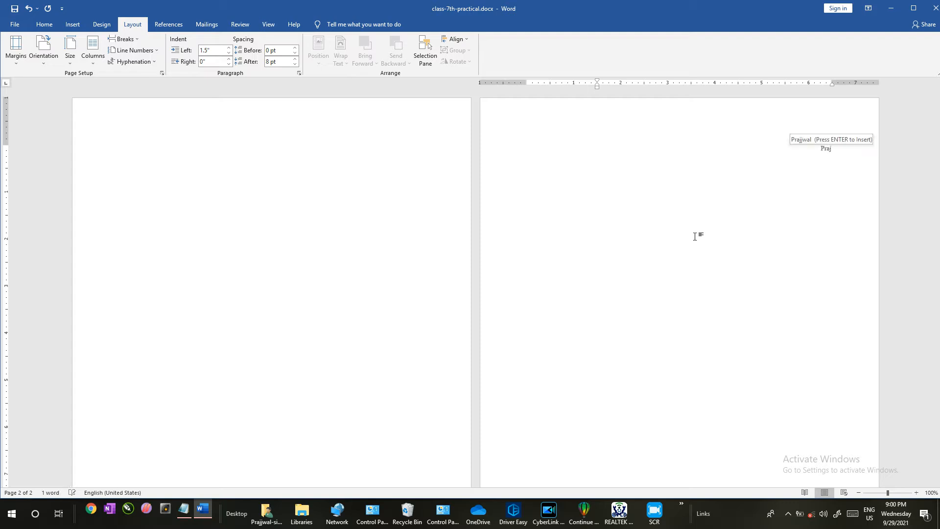
key(Return)
key(Return)
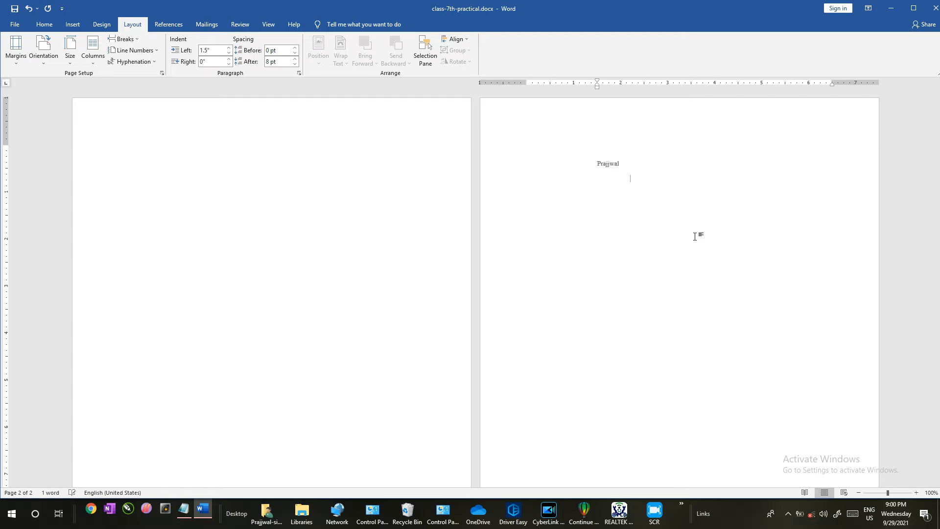
Erase the inserted first name and write a different first name so it runs across the line's end.
key(BackSpace)
key(BackSpace)
key(BackSpace)
key(BackSpace)
key(BackSpace)
key(BackSpace)
key(BackSpace)
key(BackSpace)
key(BackSpace)
key(BackSpace)
text(Shu)
text(b)
key(BackSpace)
text(ub)
key(BackSpace)
text(bha)
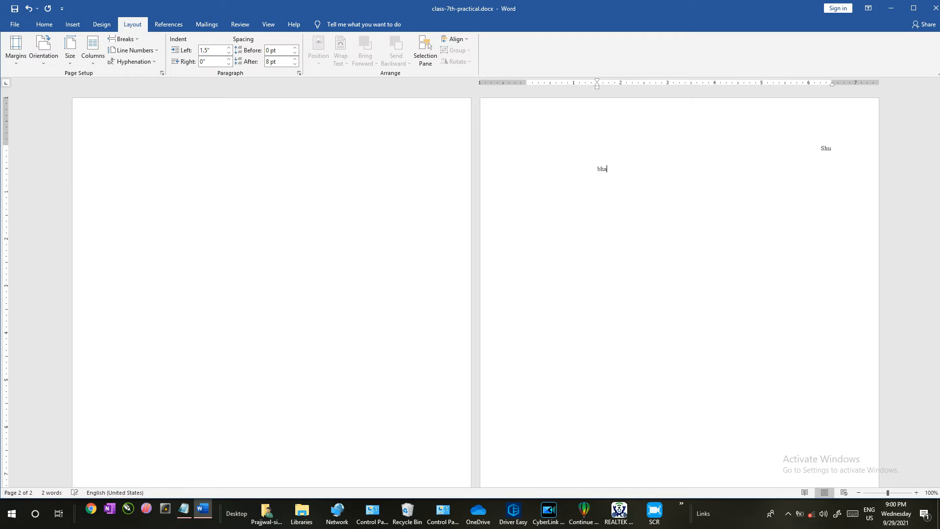
text(m)
Erase the broken second name and write it again as one whole word.
key(BackSpace)
key(BackSpace)
key(BackSpace)
key(BackSpace)
key(BackSpace)
key(BackSpace)
key(BackSpace)
key(BackSpace)
text(Shubham)
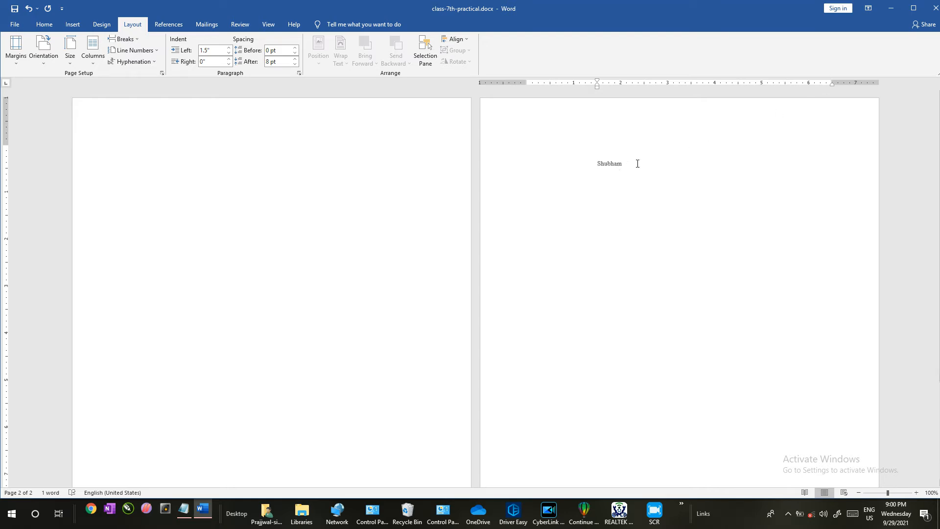
Reapply Automatic hyphenation and place the cursor after the name on the second page.
click(132, 63)
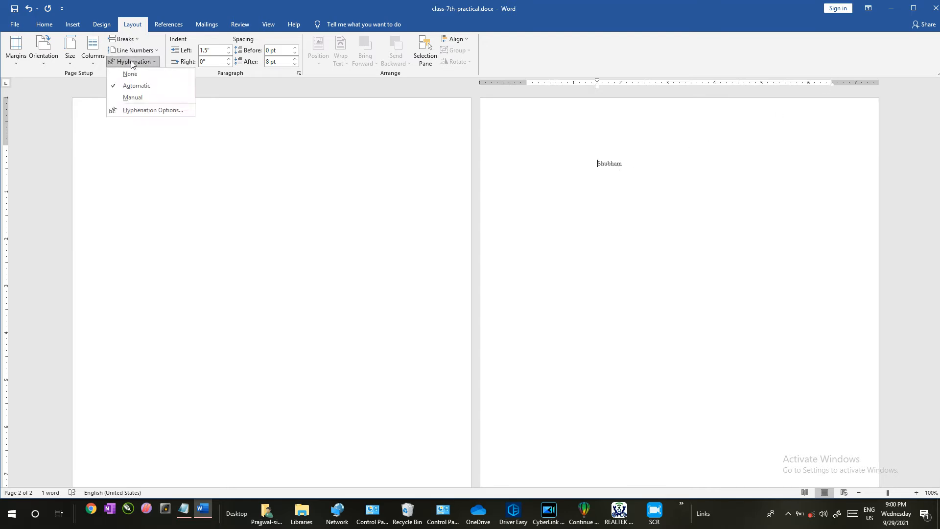
click(131, 85)
double_click(613, 167)
click(641, 168)
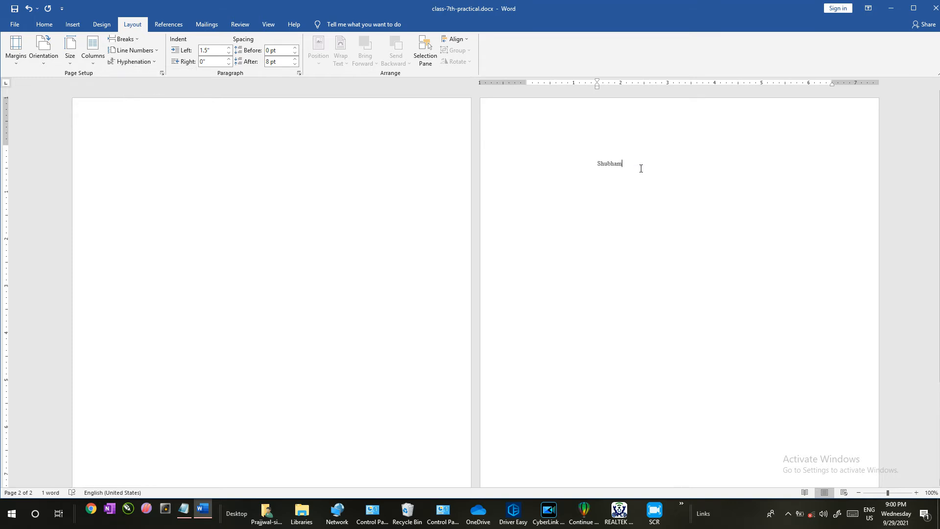
Clear the entire document and generate sample paragraphs with =rand().
key(ctrl+a)
key(Delete)
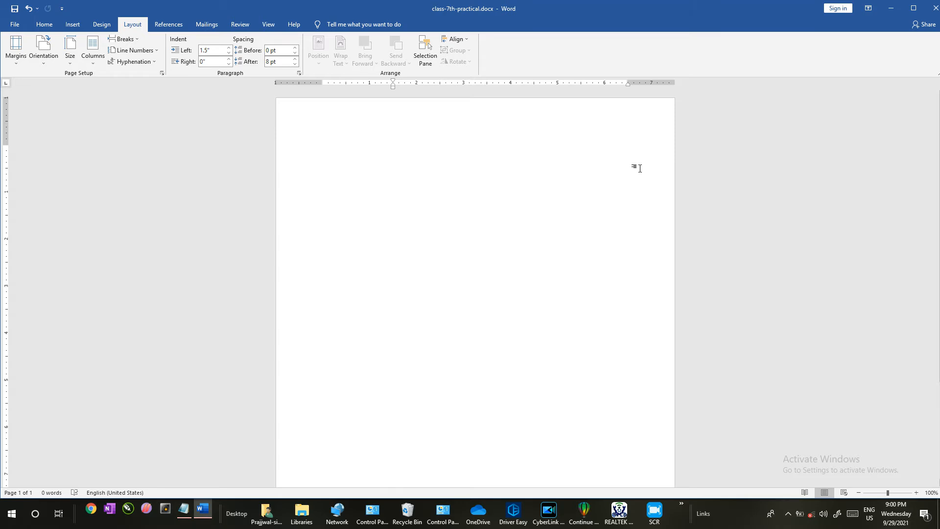
text(=rand()
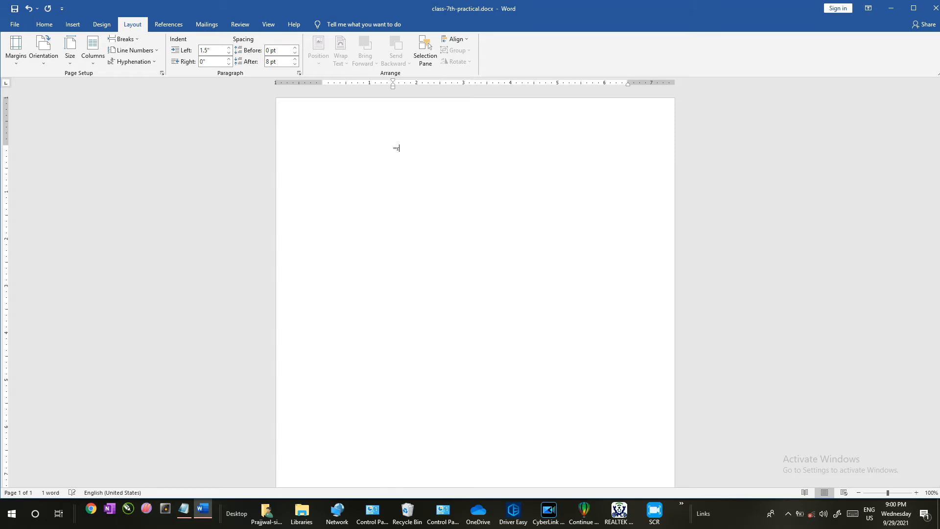
text())
key(Return)
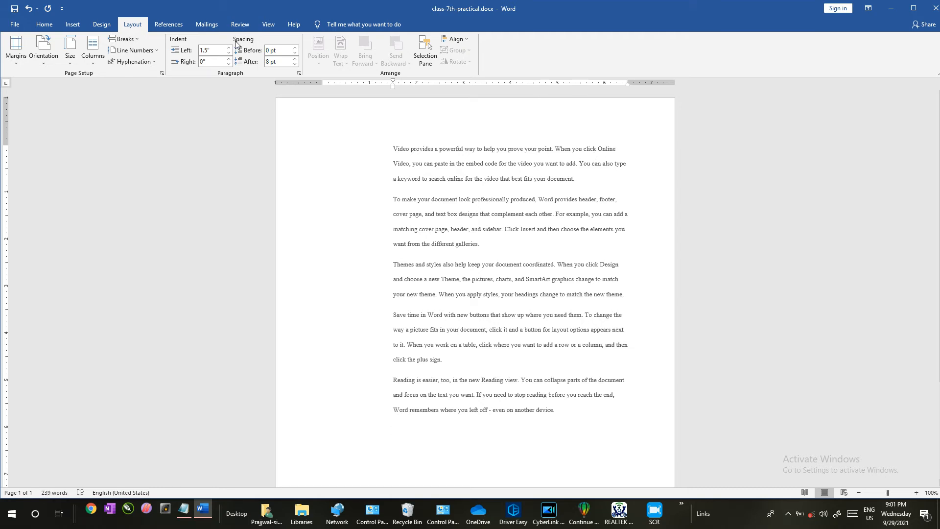
Apply Automatic hyphenation with the first paragraph selected, then set hyphenation to None.
drag(394, 149, 632, 179)
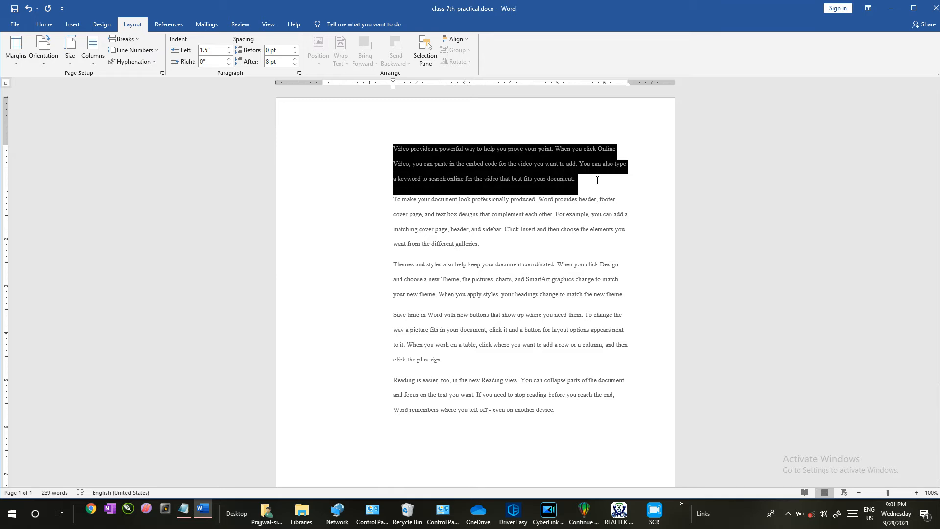
click(145, 61)
click(143, 86)
click(133, 62)
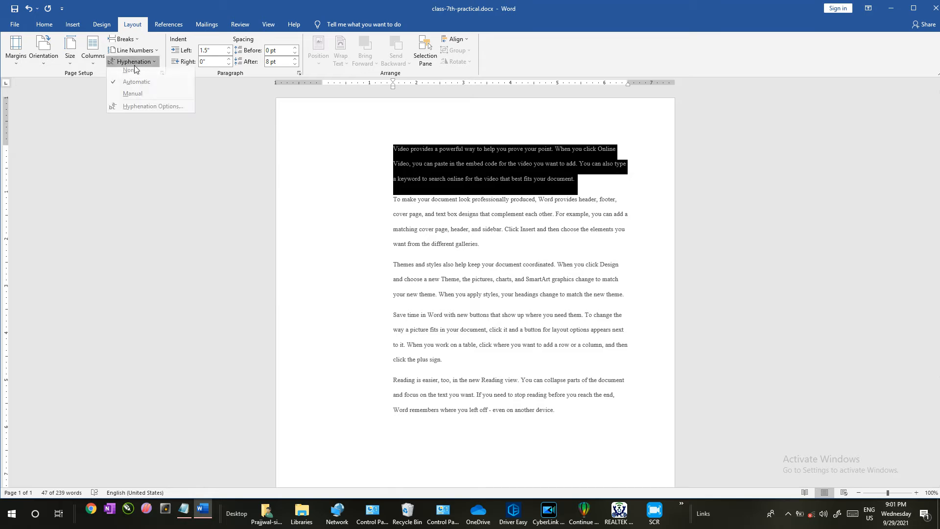
click(133, 72)
Run Manual hyphenation on the selected first paragraph and decline checking the rest of the document.
click(133, 61)
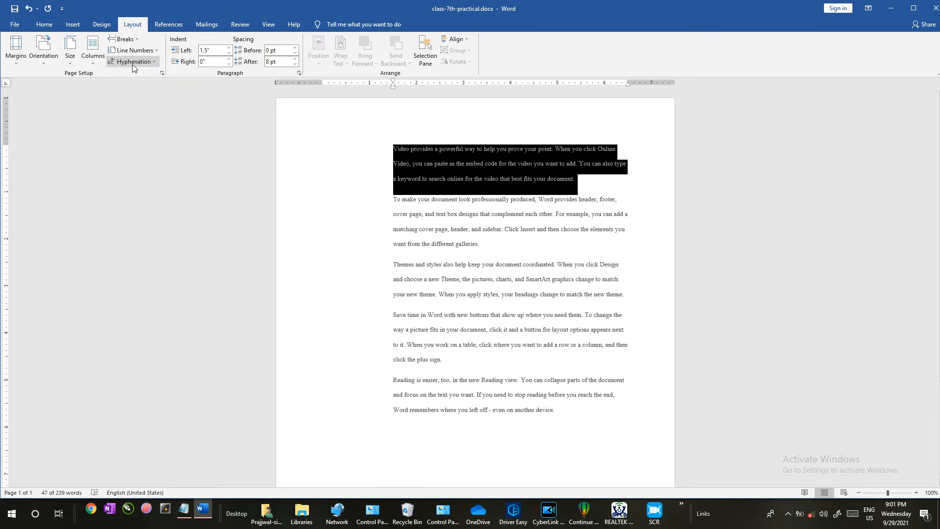
click(151, 97)
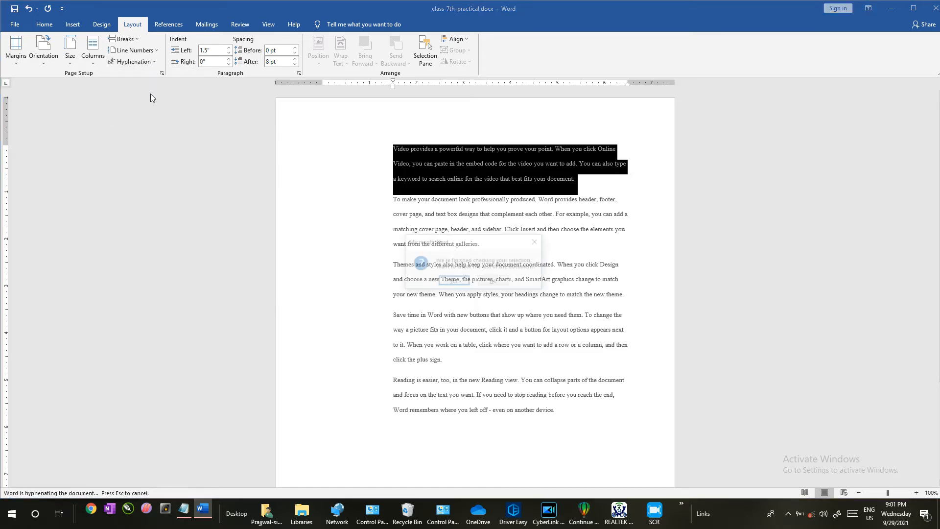
click(493, 282)
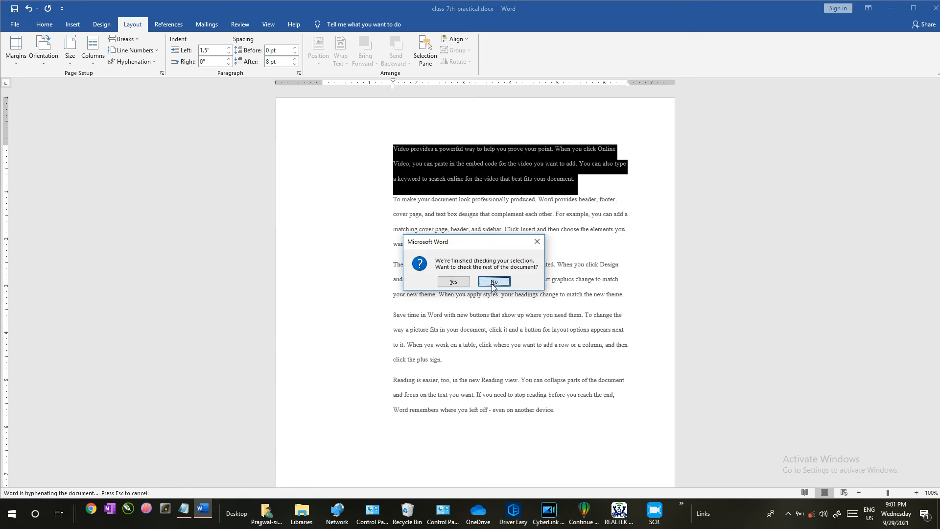
click(474, 282)
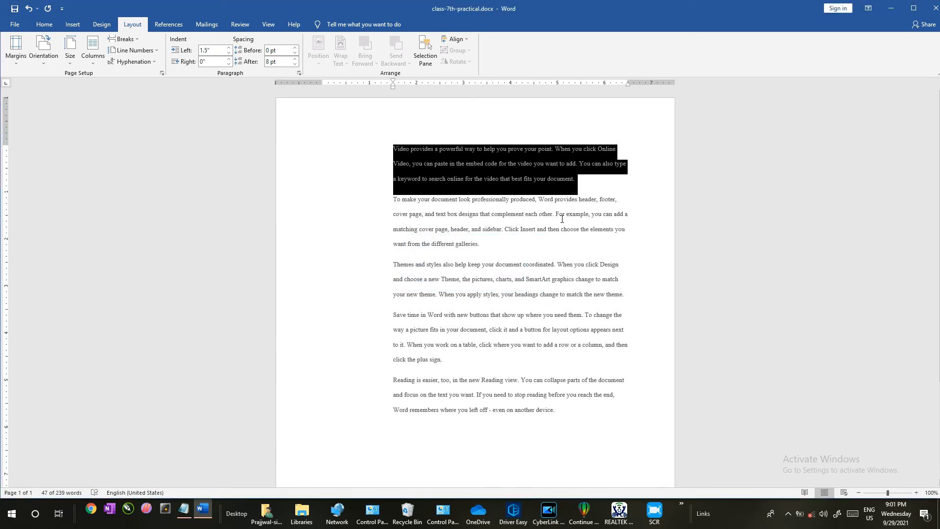
Replace the word Online at the end of the first paragraph's first line with Onlinestore.
click(618, 155)
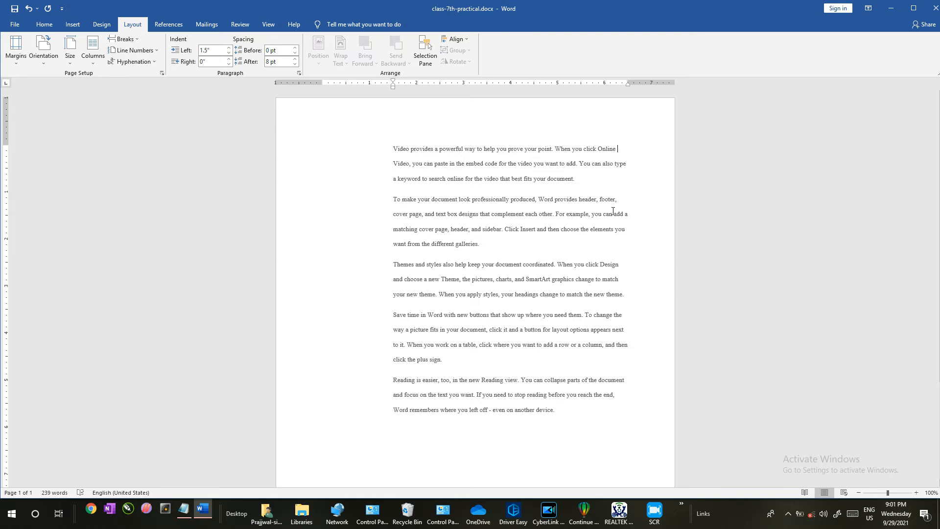
scroll(428, 377, down, 2)
scroll(428, 373, up, 2)
key(BackSpace)
key(BackSpace)
key(BackSpace)
key(BackSpace)
key(BackSpace)
key(BackSpace)
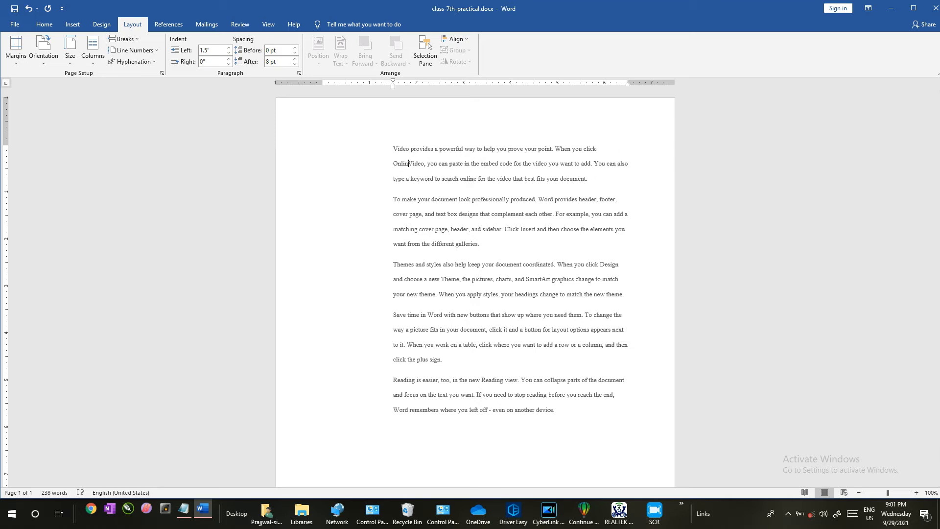
text(nlin)
key(BackSpace)
text(Onli)
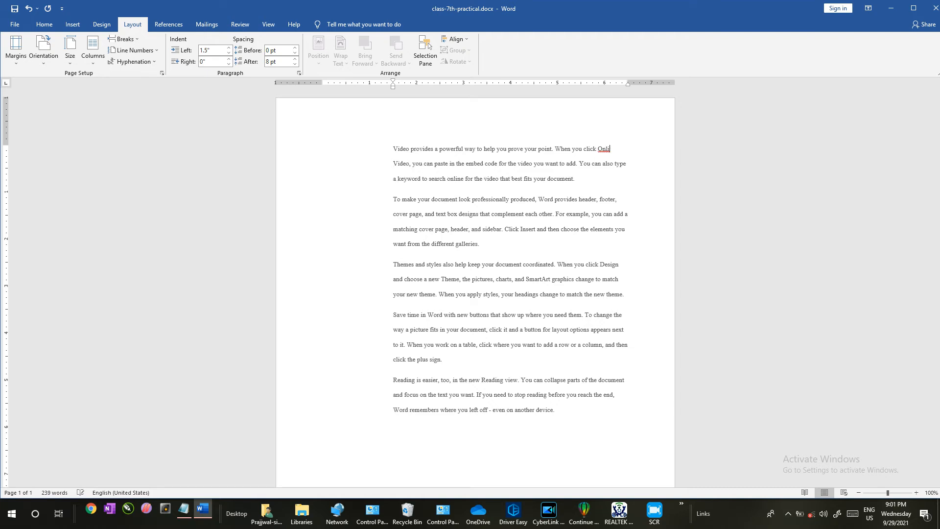
text(nestore)
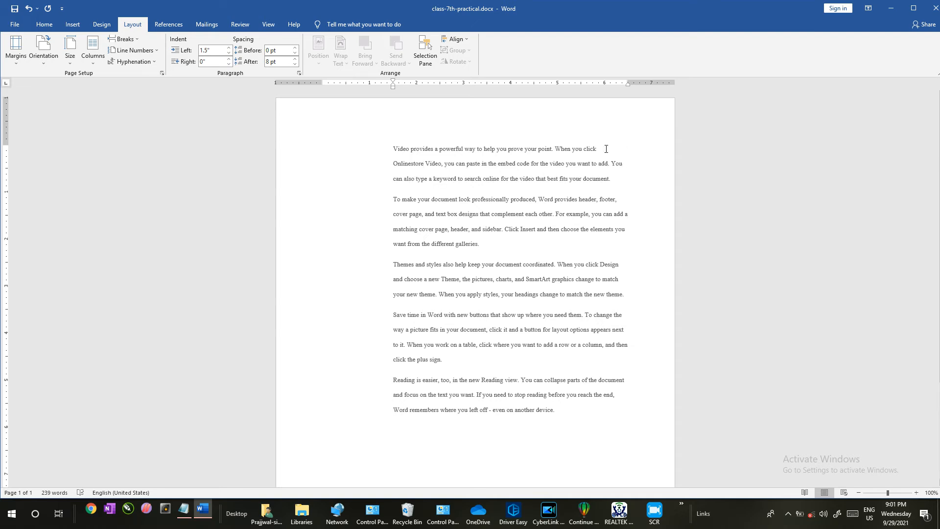
Set hyphenation to Automatic so Onlinestore can break across lines, and save the document.
click(133, 61)
click(146, 86)
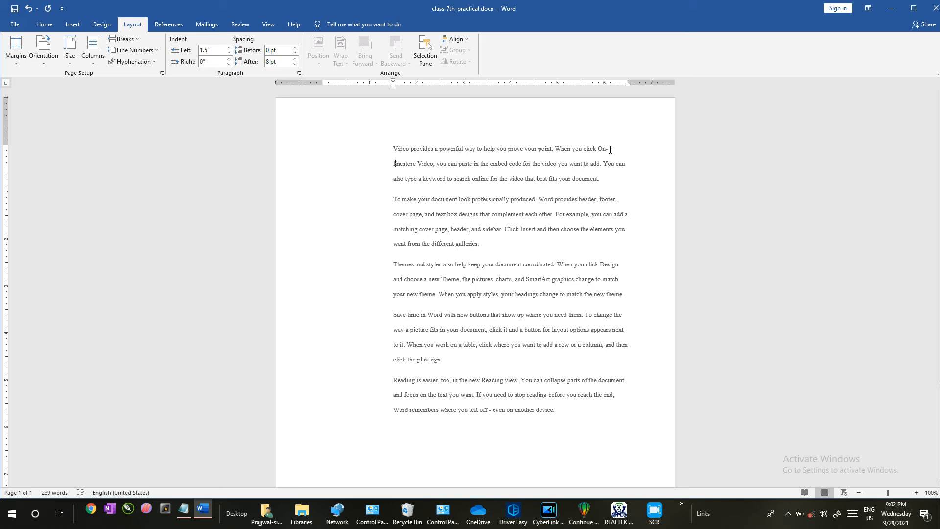
key(ctrl+s)
Switch to Notepad and review the chapter's topic list from Hyphenation back up to Auto Correct.
click(184, 509)
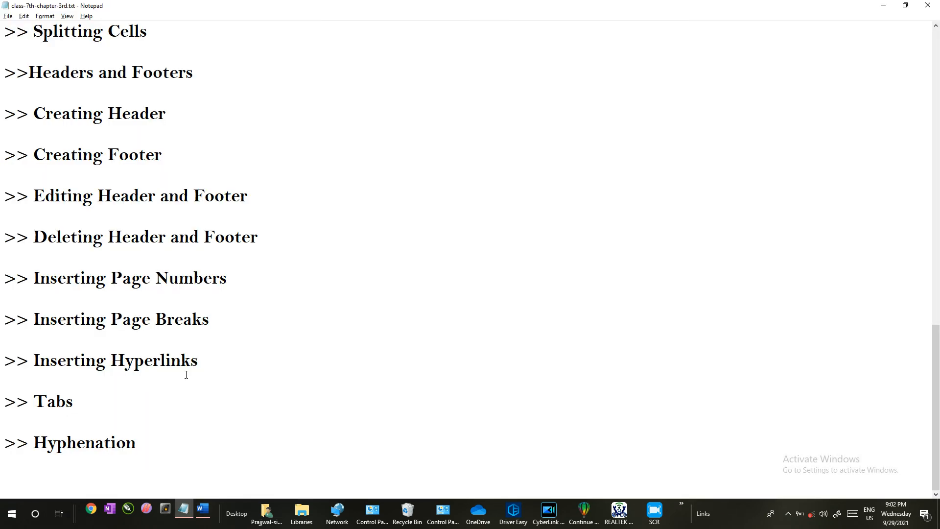
scroll(187, 375, up, 6)
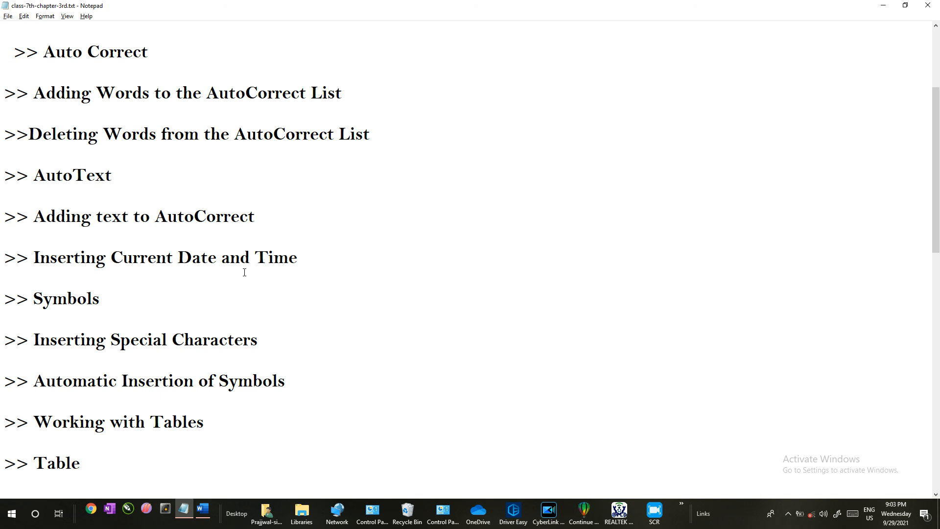
click(311, 260)
click(788, 513)
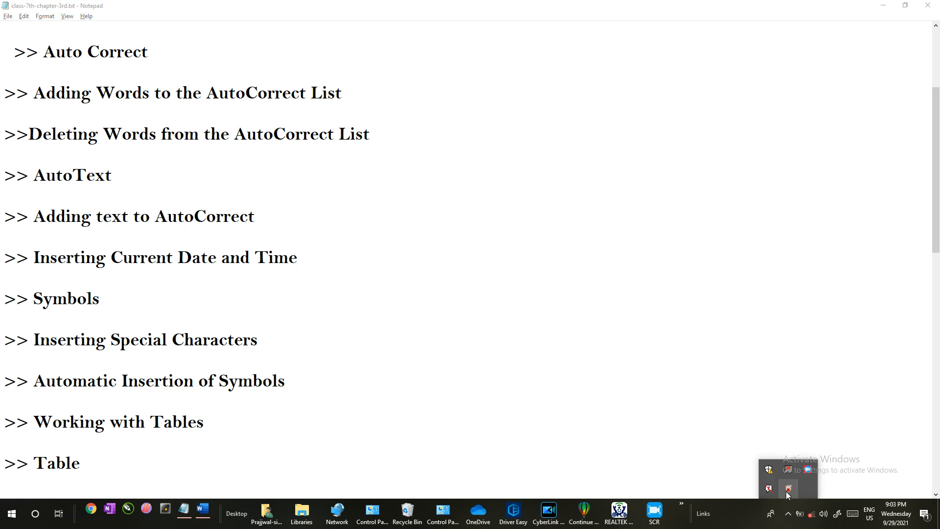
right_click(814, 469)
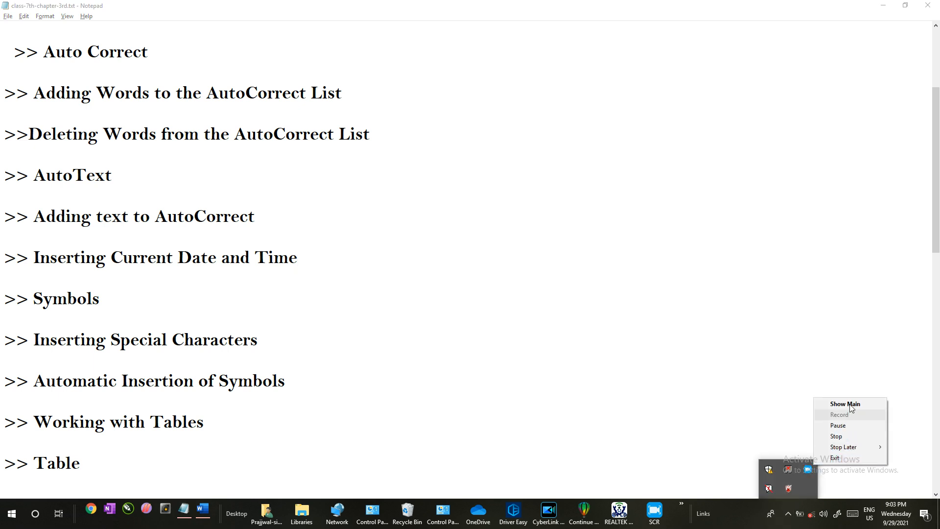